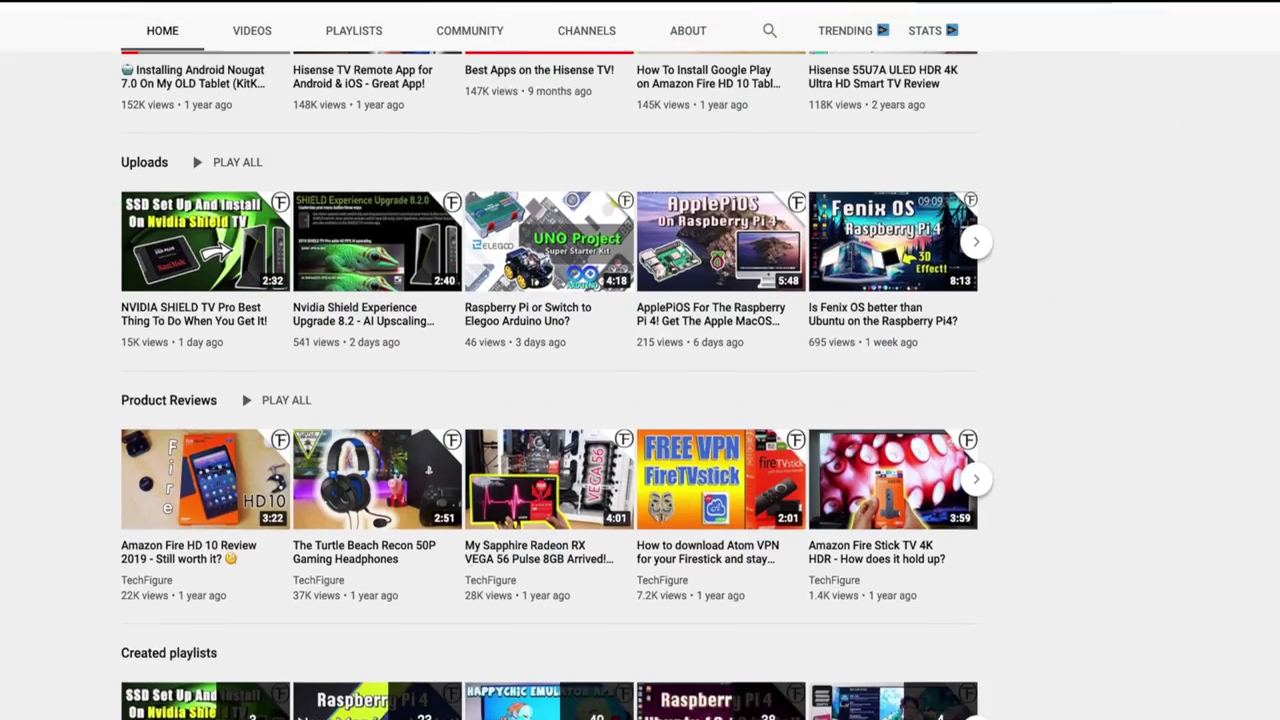
# Subscribe to the TechFigure channel and turn on its notifications.
pyautogui.scroll(3, 557, 384)
pyautogui.scroll(3, 557, 384)
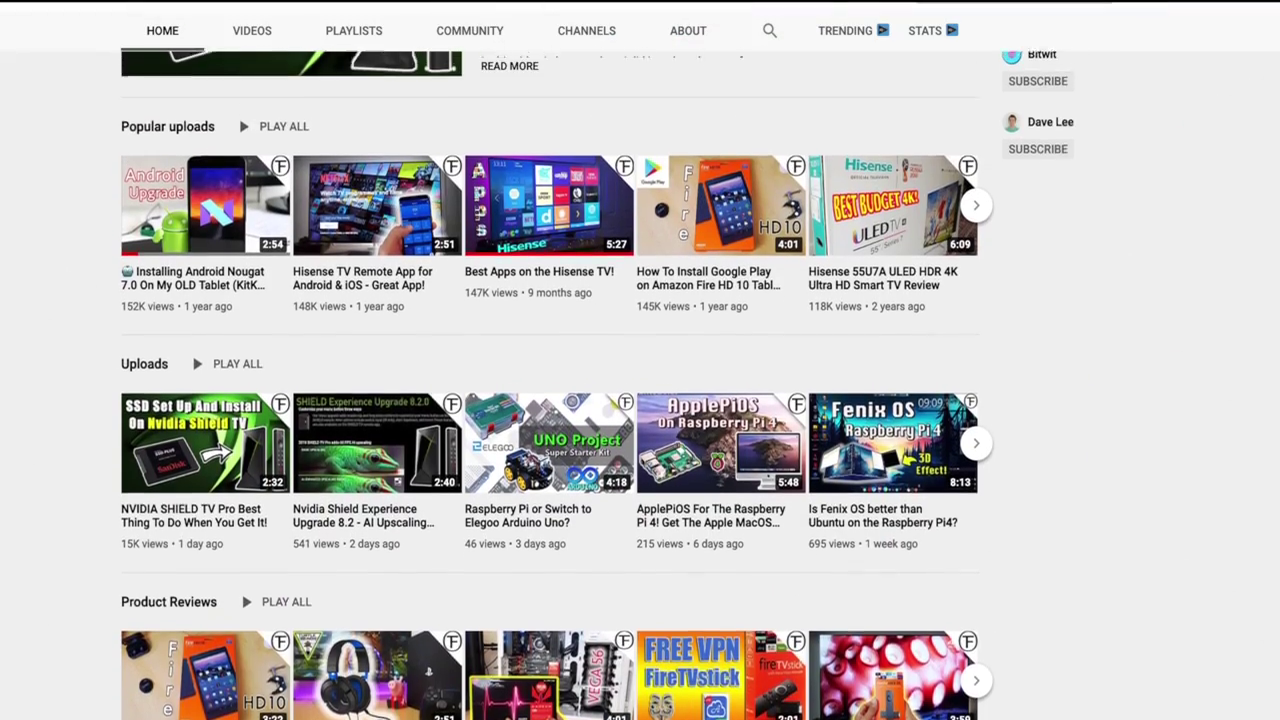
pyautogui.scroll(3, 557, 384)
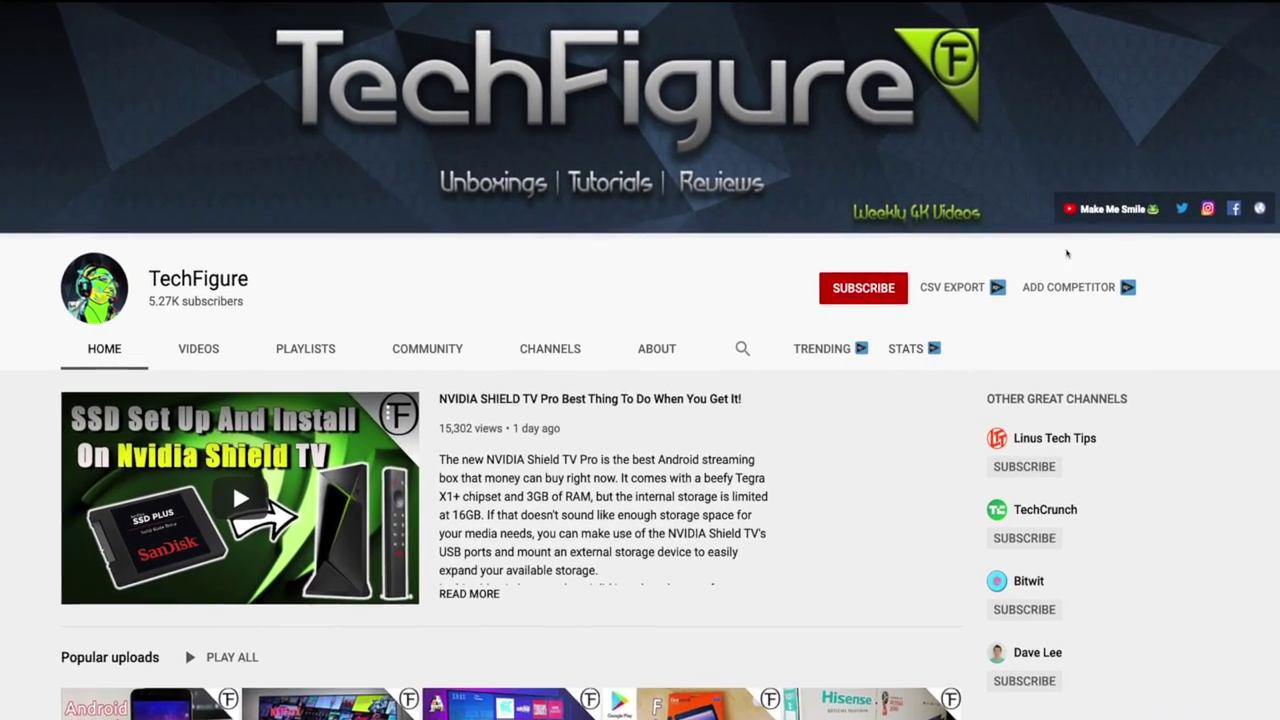
pyautogui.click(900, 295)
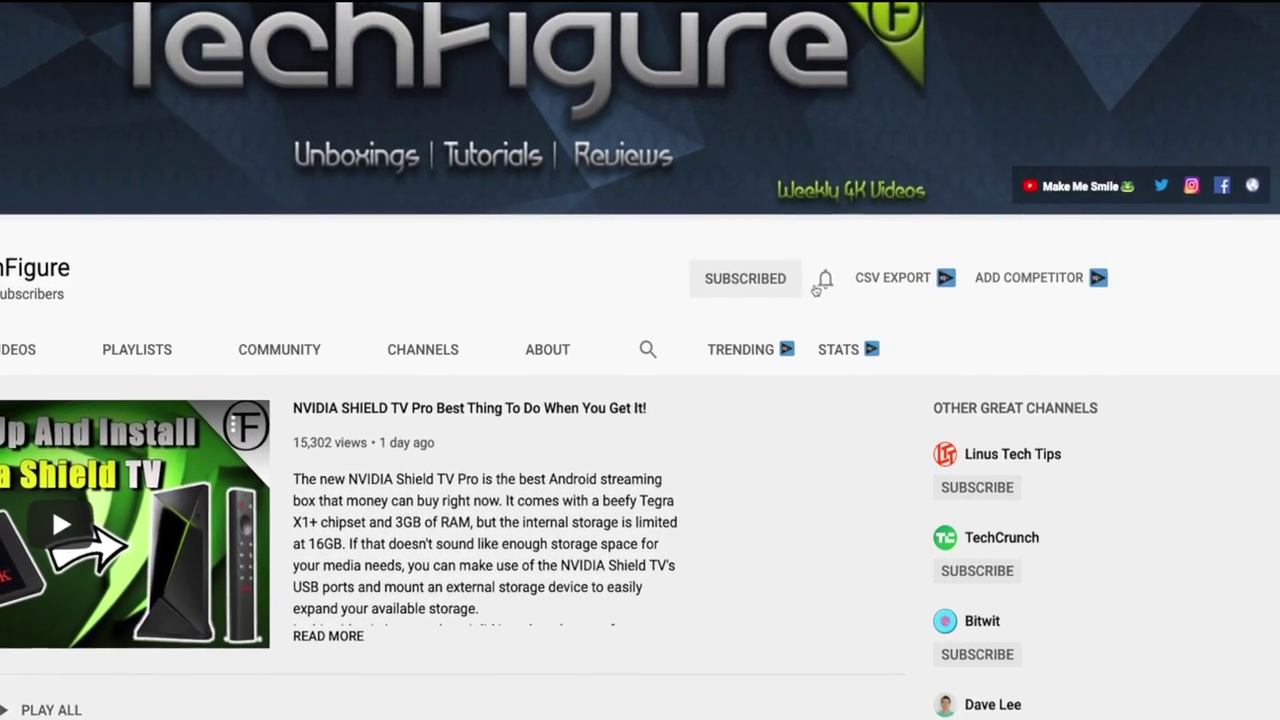
pyautogui.click(822, 284)
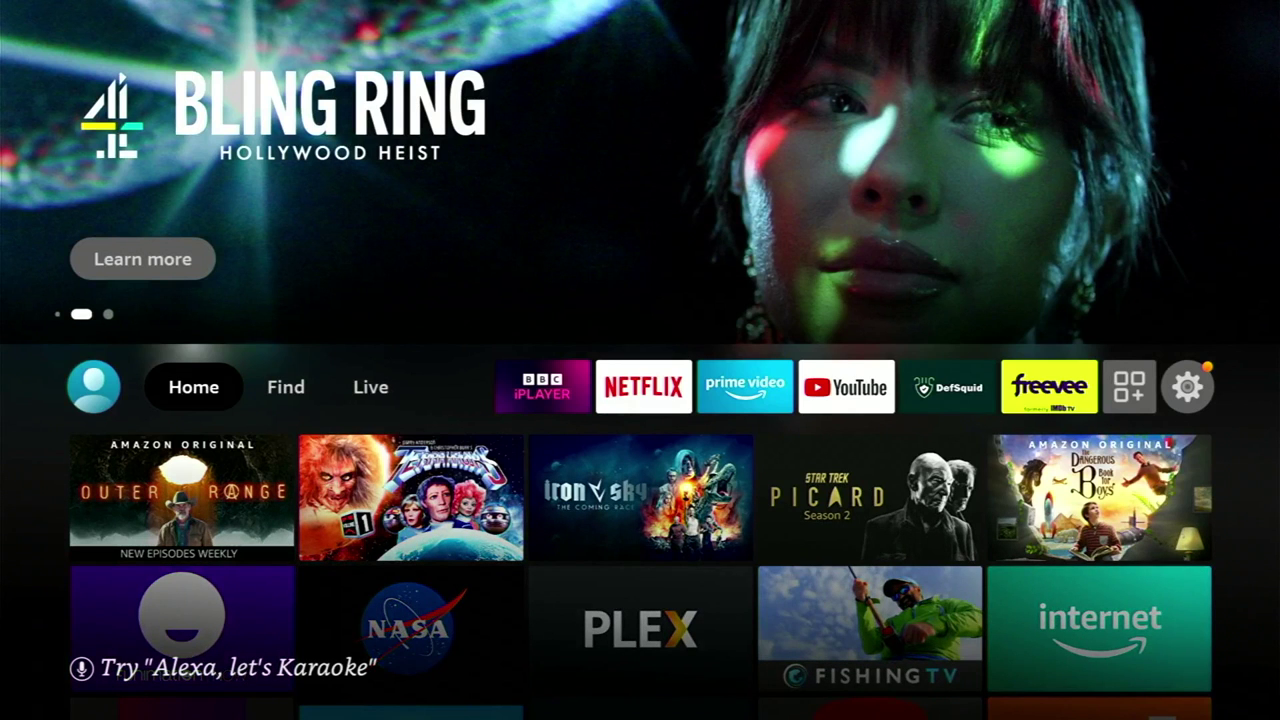
# Switch to the Fire TV home screen and open the Preferences section of the device settings.
pyautogui.press('Right')
pyautogui.press('Right')
pyautogui.press('Right')
pyautogui.press('Right')
pyautogui.press('Right')
pyautogui.press('Right')
pyautogui.press('Right')
pyautogui.press('Right')
pyautogui.press('Right')
pyautogui.press('Right')
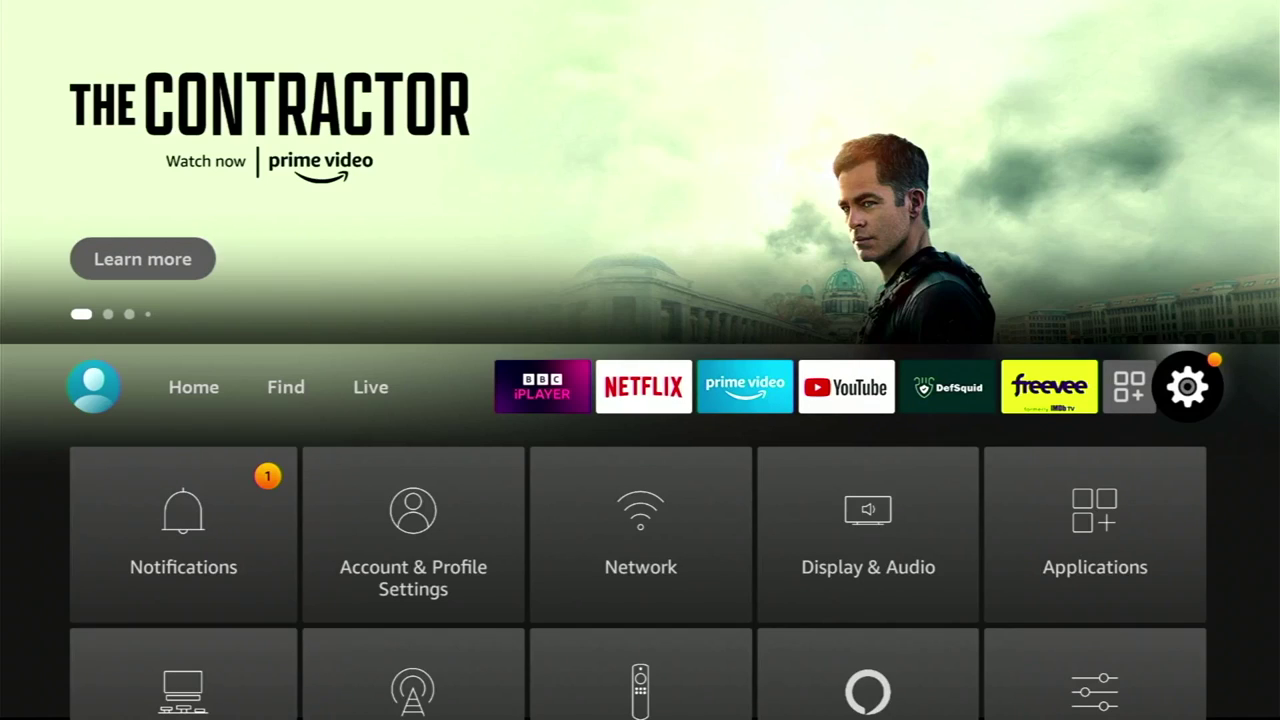
pyautogui.press('Down')
pyautogui.press('Down')
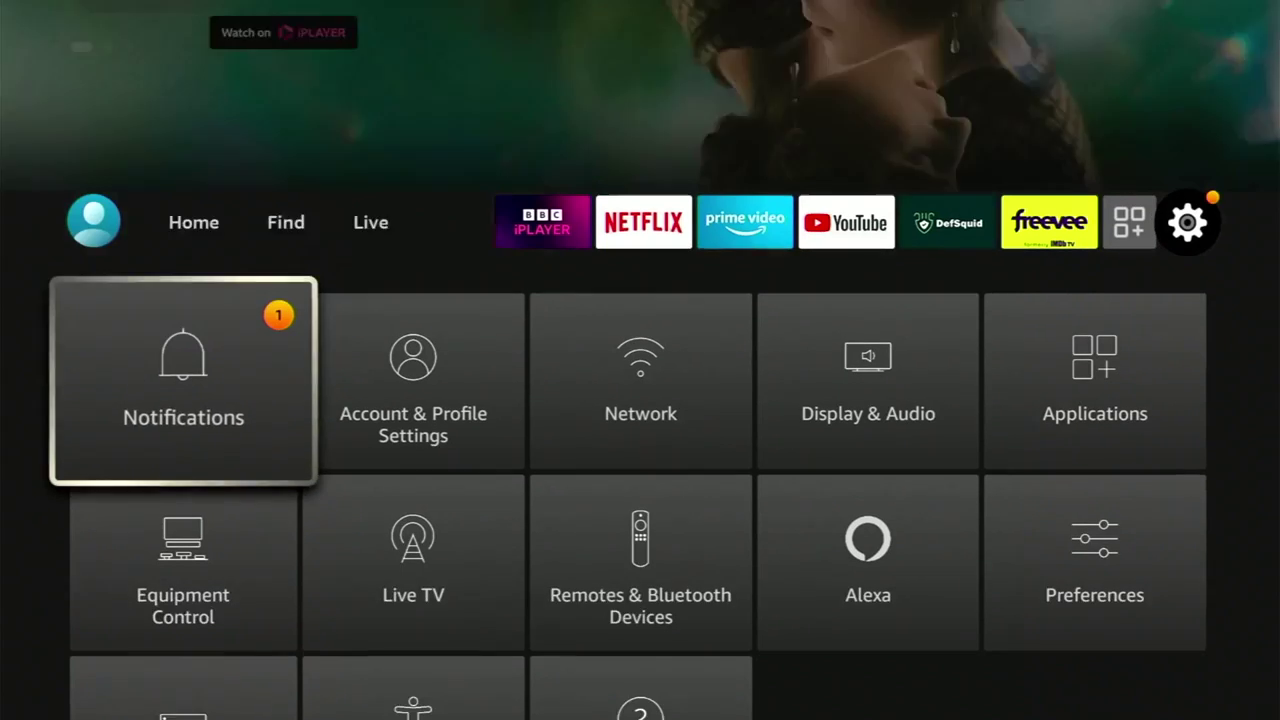
pyautogui.press('Right')
pyautogui.press('Right')
pyautogui.press('Right')
pyautogui.press('Right')
pyautogui.press('Return')
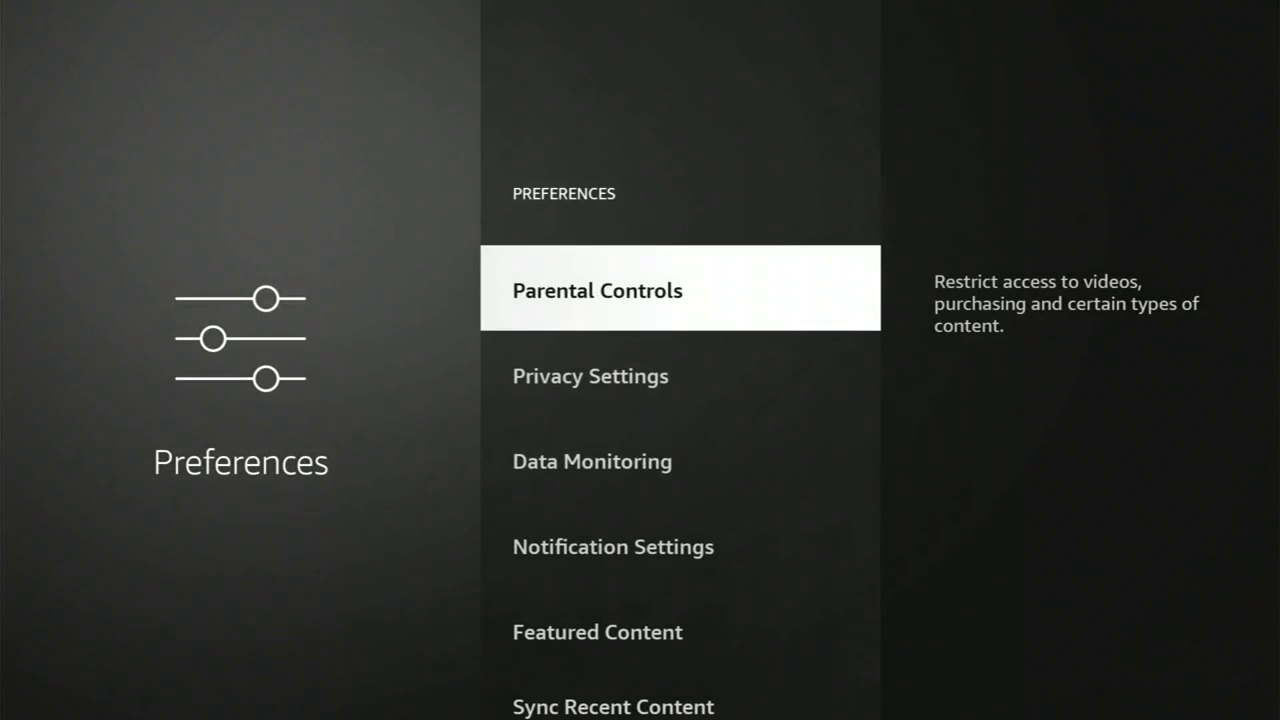
# Open the Privacy Settings and check the Device Usage Data, Collect App Usage Data and Interest-based Ads options.
pyautogui.press('Down')
pyautogui.press('Return')
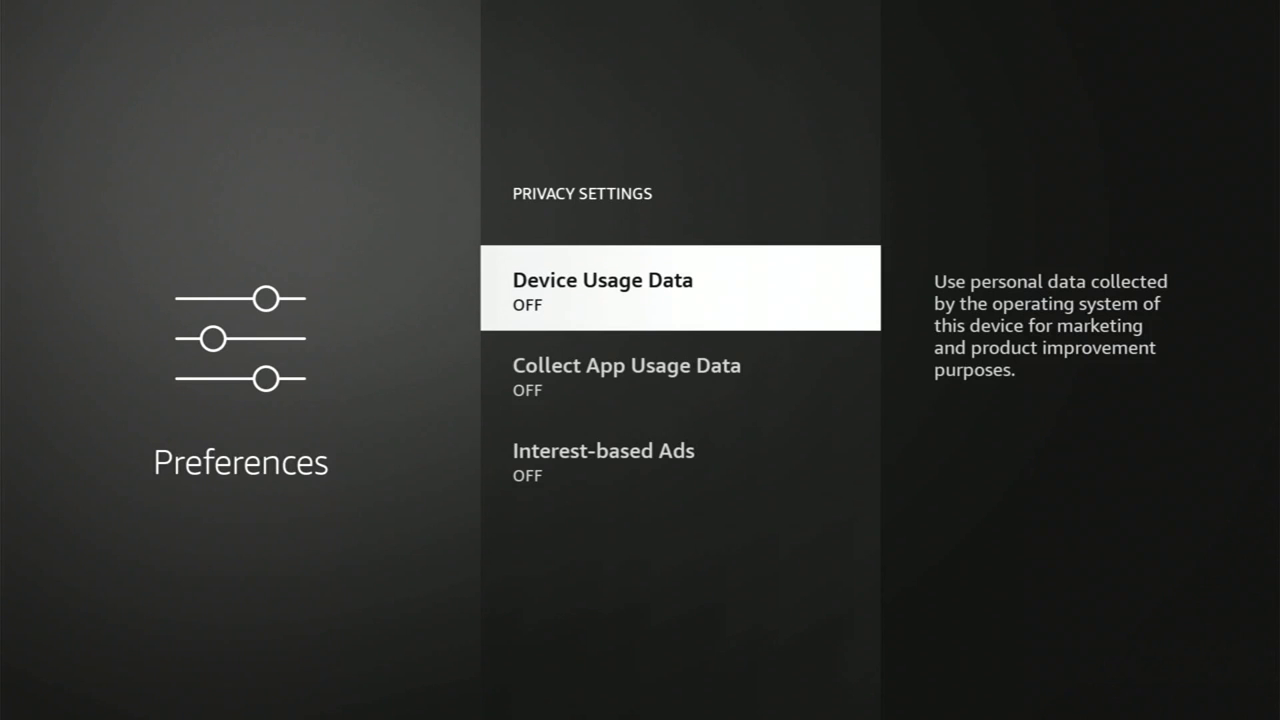
pyautogui.press('Down')
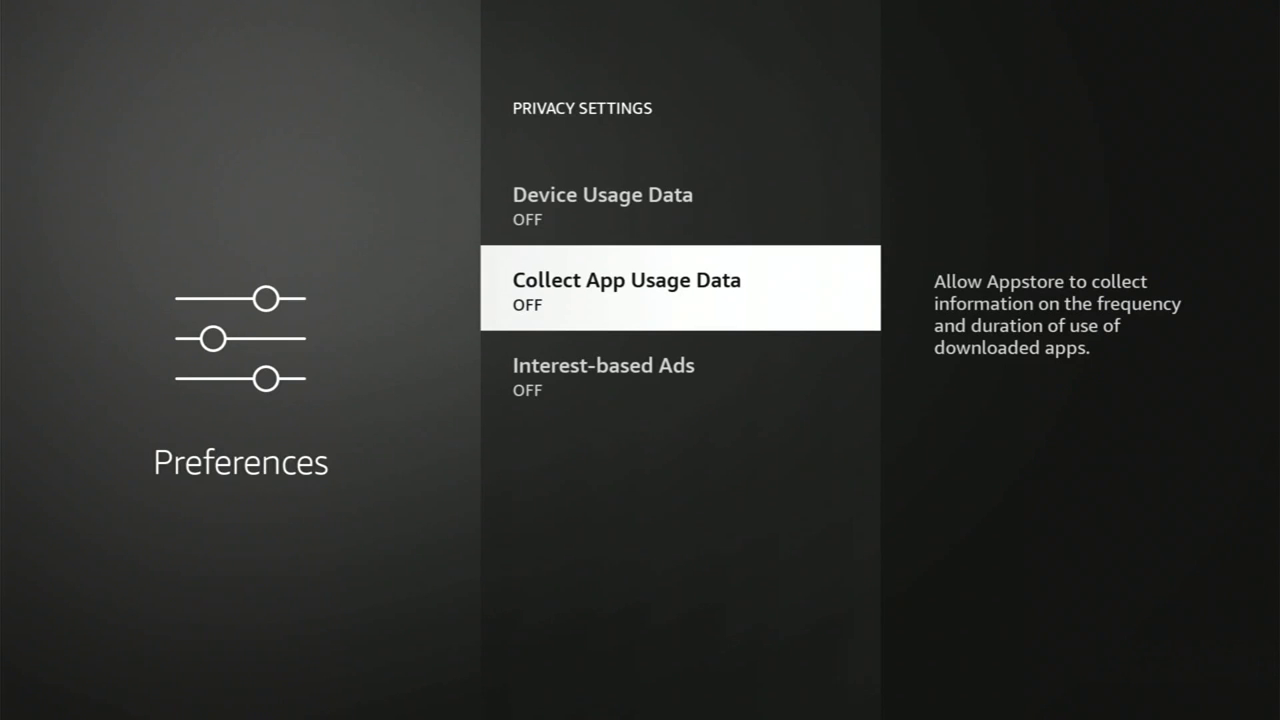
pyautogui.press('Down')
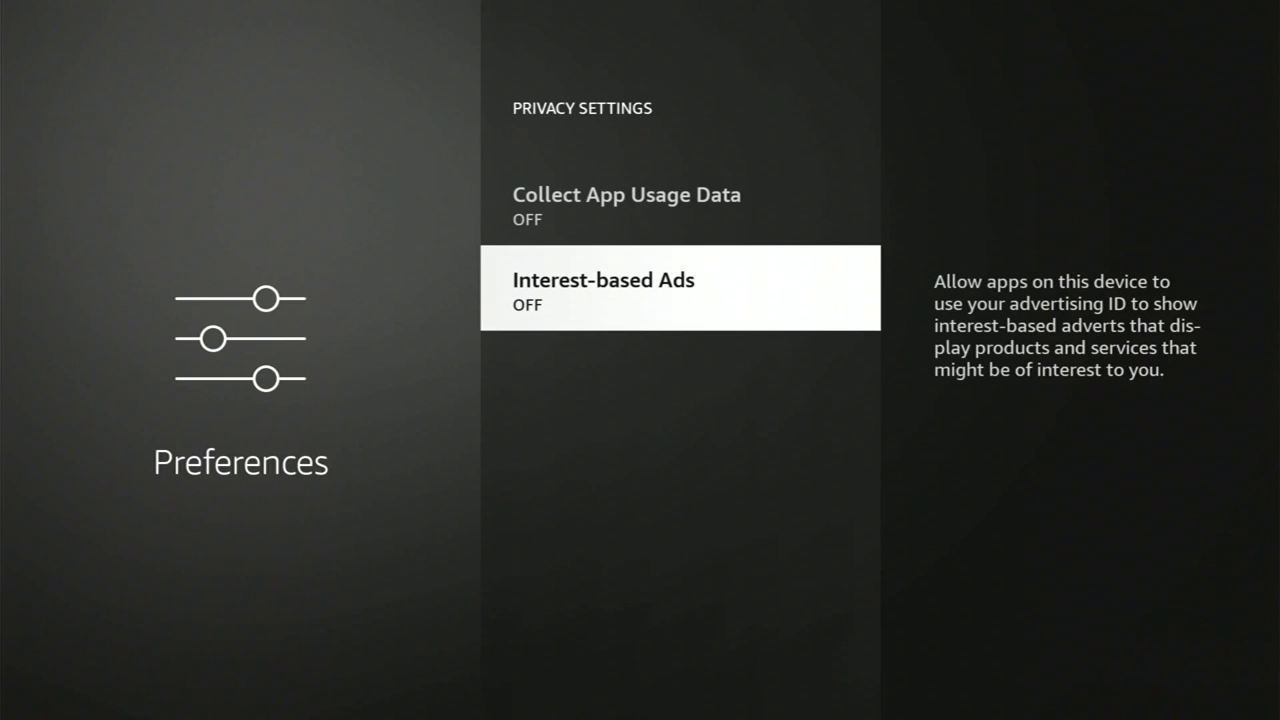
pyautogui.press('Up')
pyautogui.press('Up')
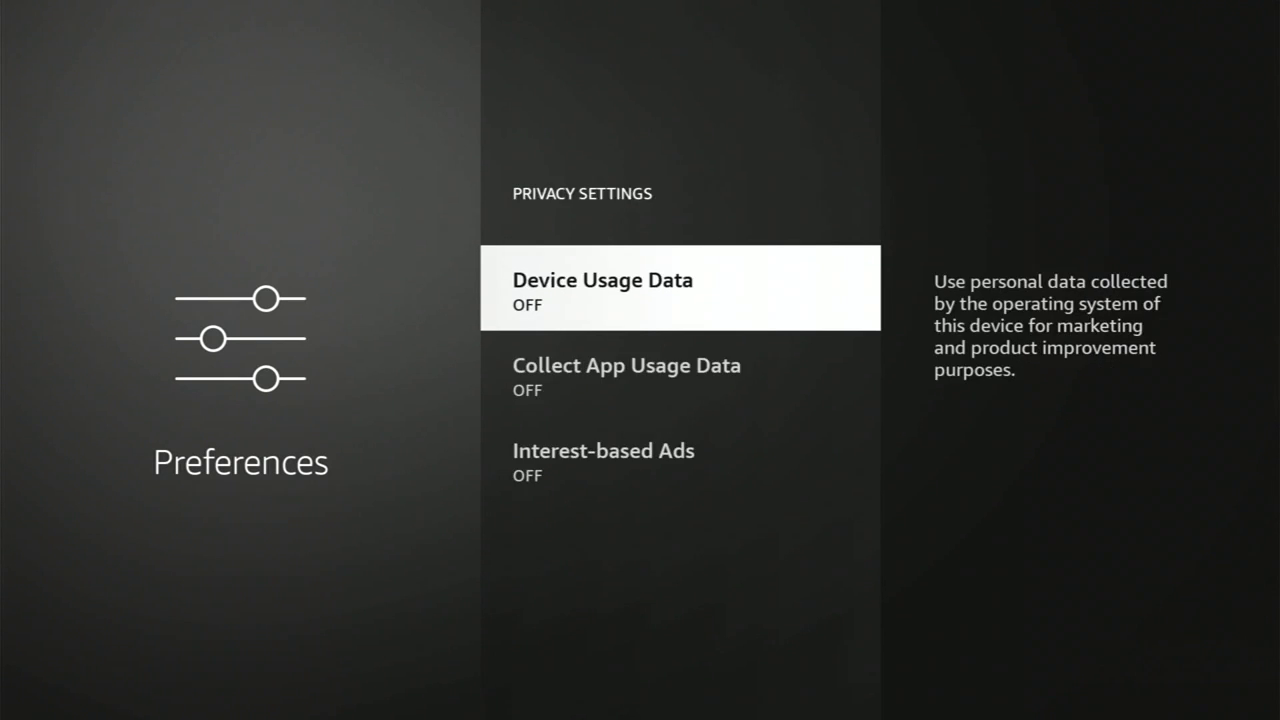
# Leave the Privacy Settings, check the Data Monitoring preference and return to the home screen.
pyautogui.press('Escape')
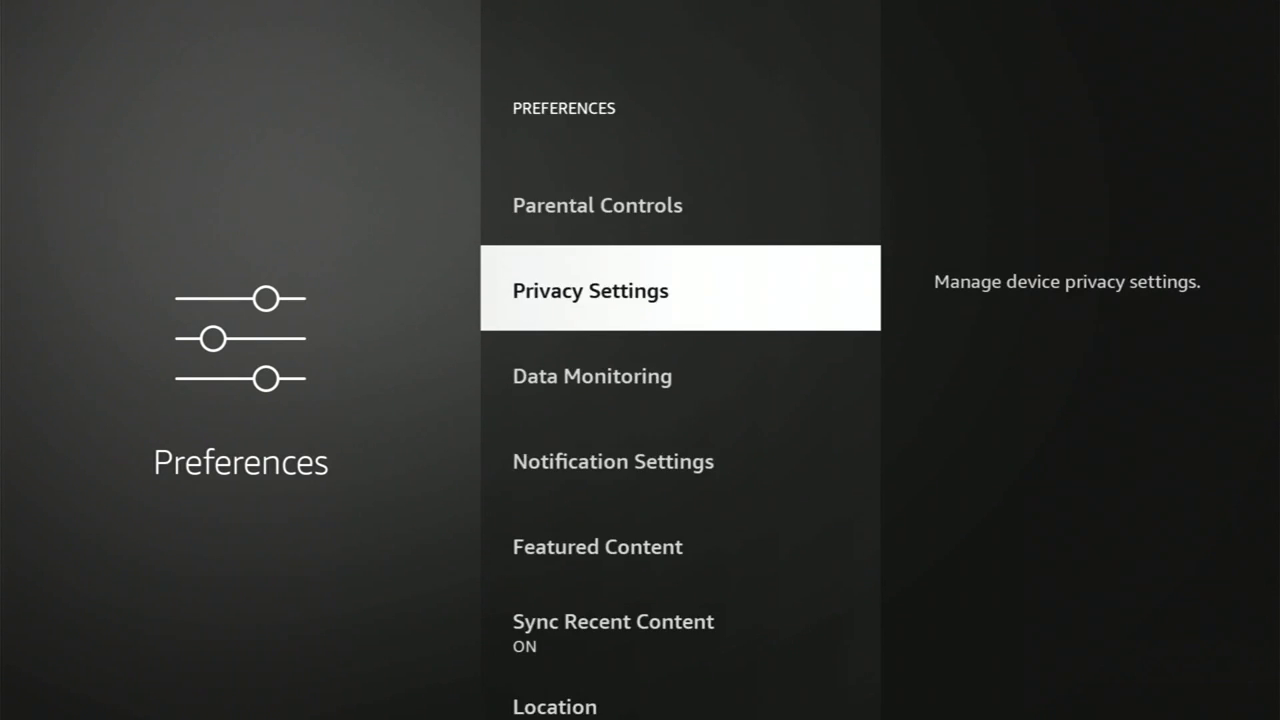
pyautogui.press('Down')
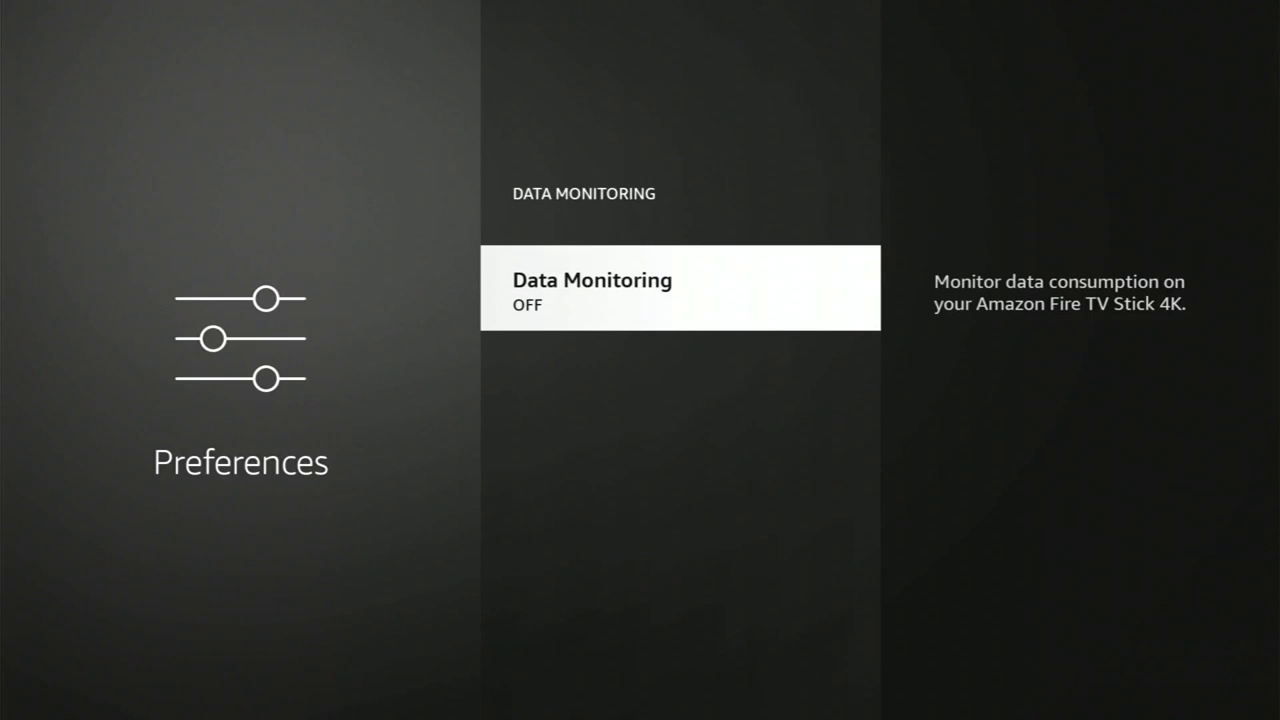
pyautogui.press('Home')
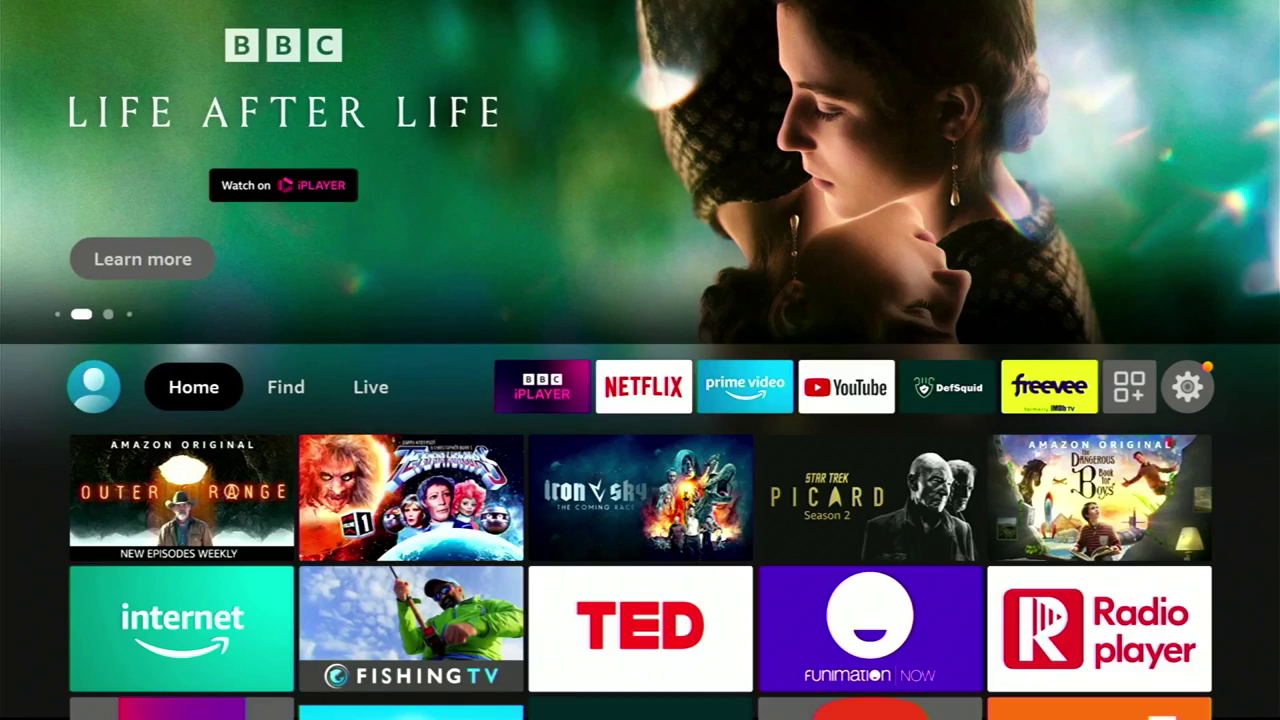
# Reopen the Preferences section of the device settings from the home screen.
pyautogui.press('Right')
pyautogui.press('Right')
pyautogui.press('Right')
pyautogui.press('Right')
pyautogui.press('Right')
pyautogui.press('Right')
pyautogui.press('Right')
pyautogui.press('Right')
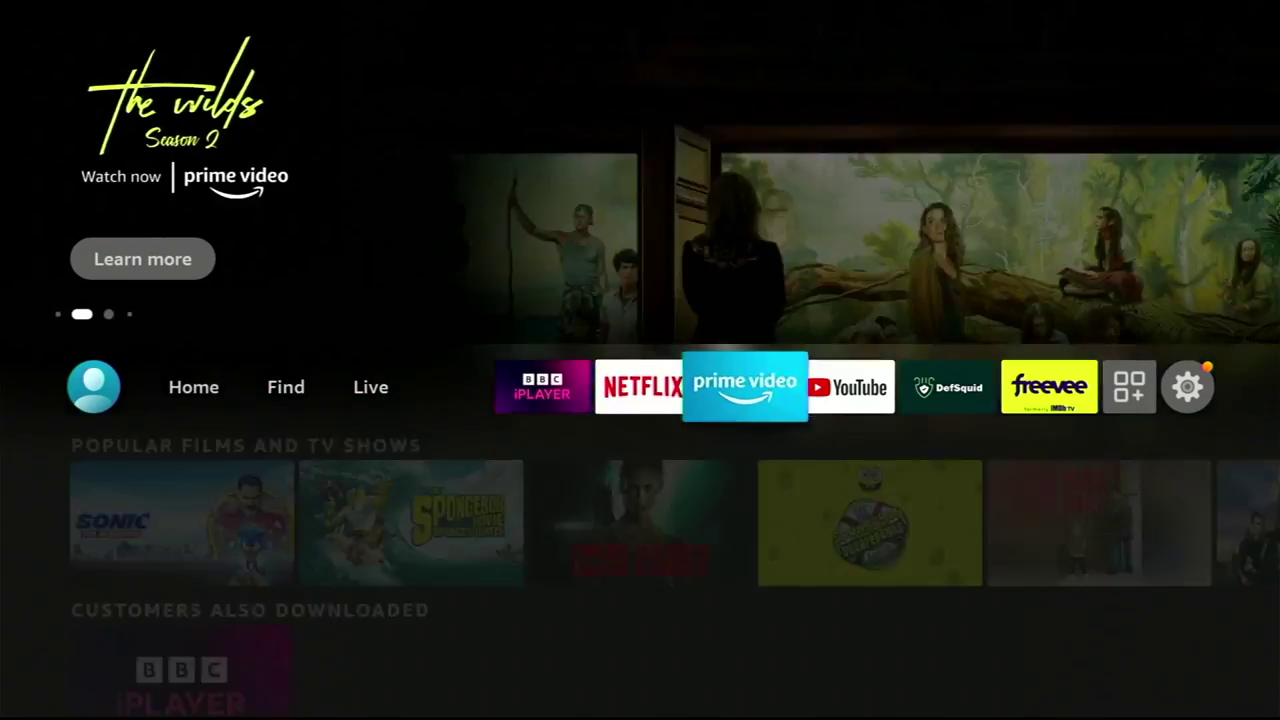
pyautogui.press('Right')
pyautogui.press('Right')
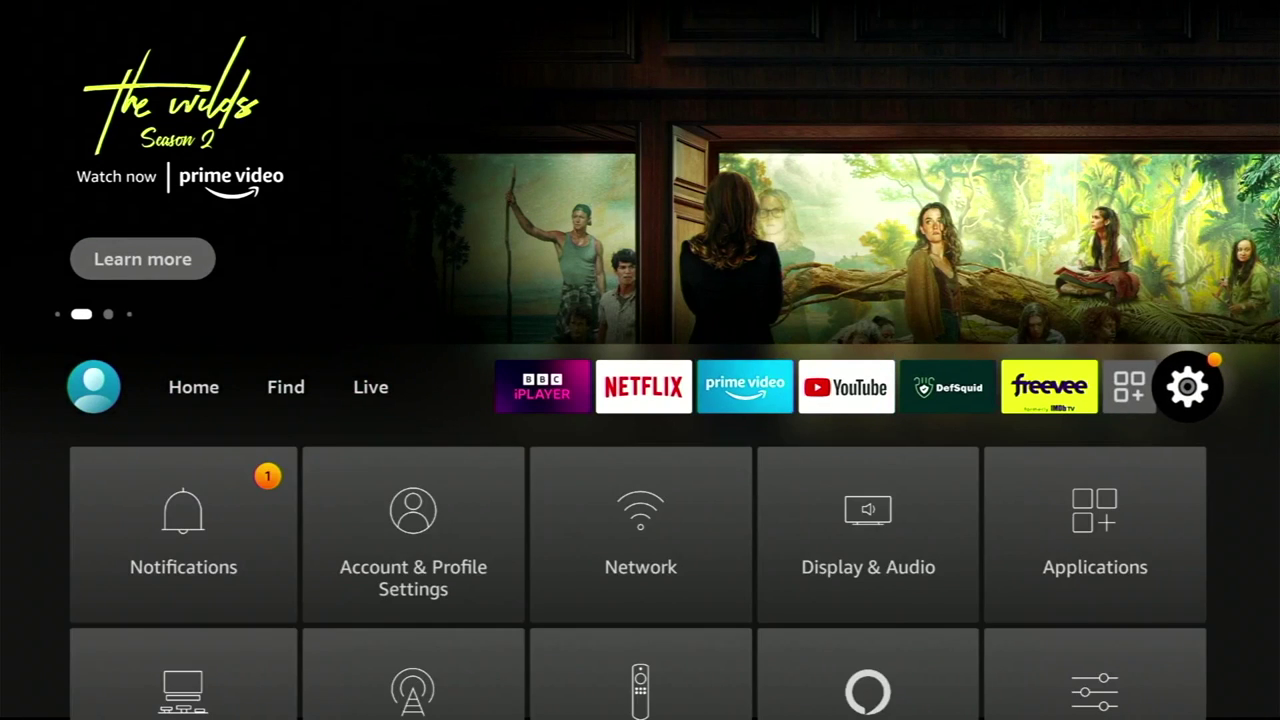
pyautogui.press('Down')
pyautogui.press('Down')
pyautogui.press('Up')
pyautogui.press('Right')
pyautogui.press('Right')
pyautogui.press('Right')
pyautogui.press('Right')
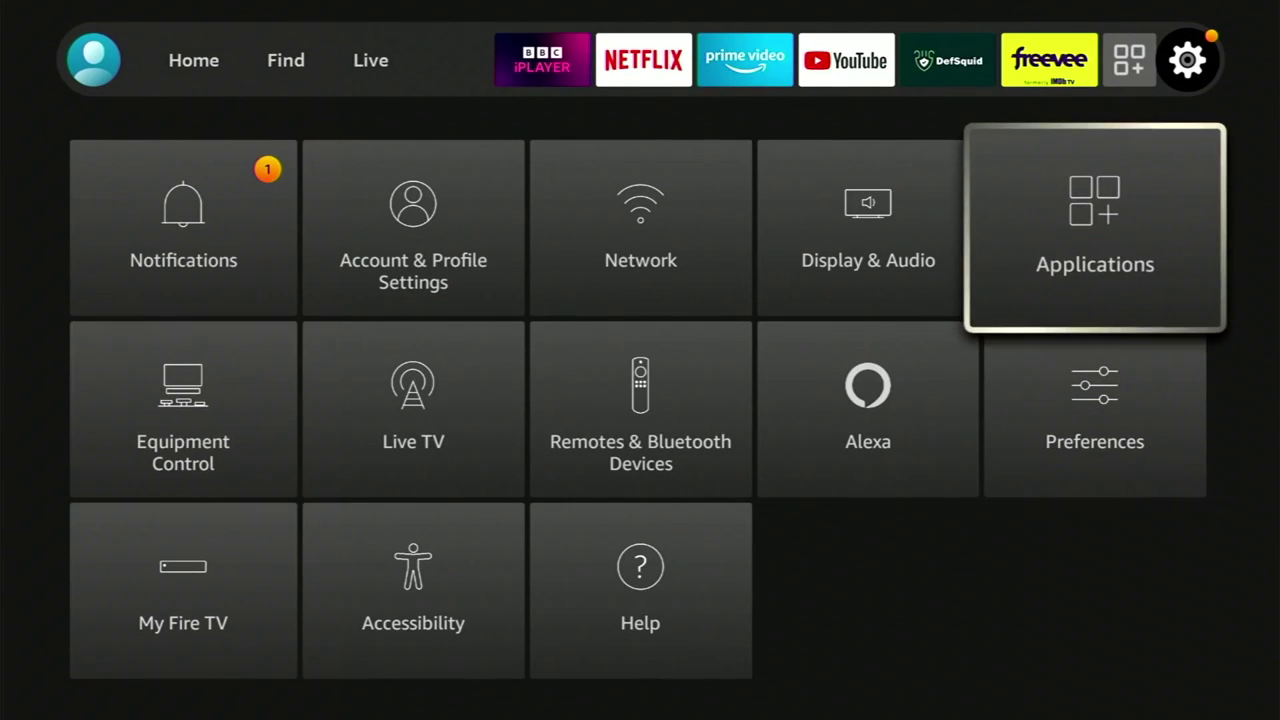
pyautogui.press('Down')
pyautogui.press('Return')
# Turn off Allow Video Autoplay and Allow Audio Autoplay in the Featured Content preferences.
pyautogui.press('Down')
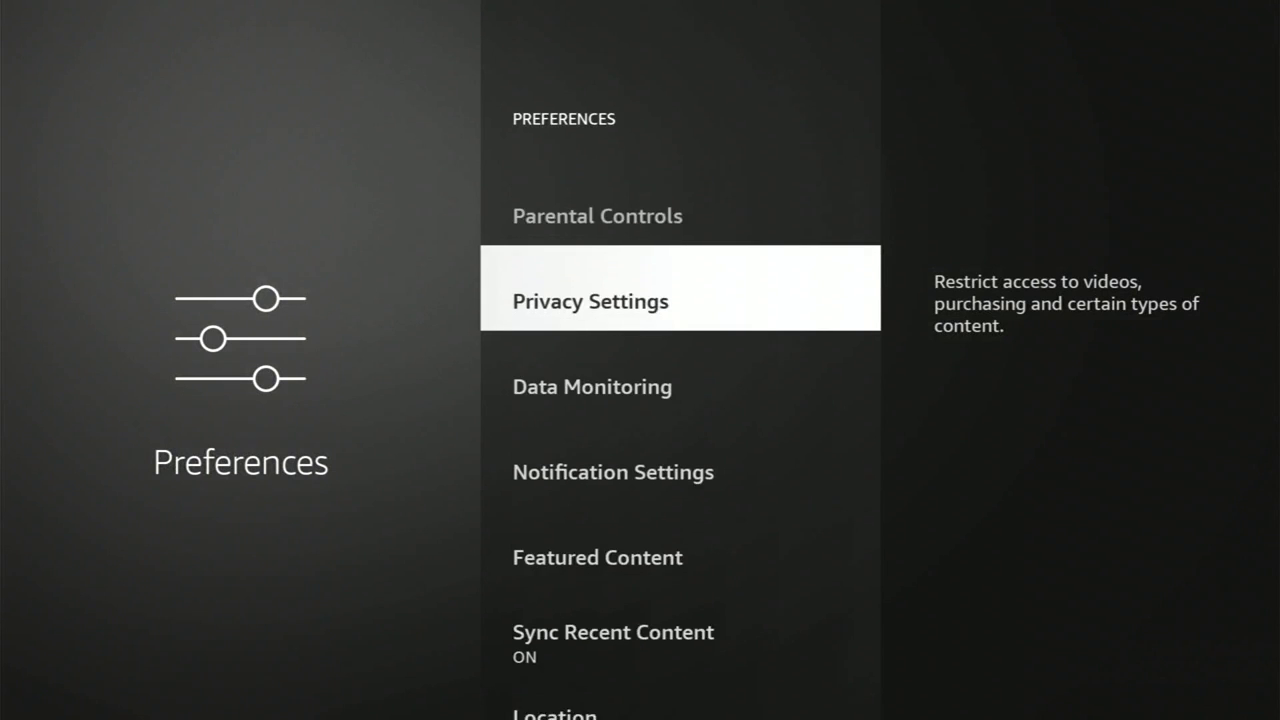
pyautogui.press('Down')
pyautogui.press('Down')
pyautogui.press('Down')
pyautogui.press('Return')
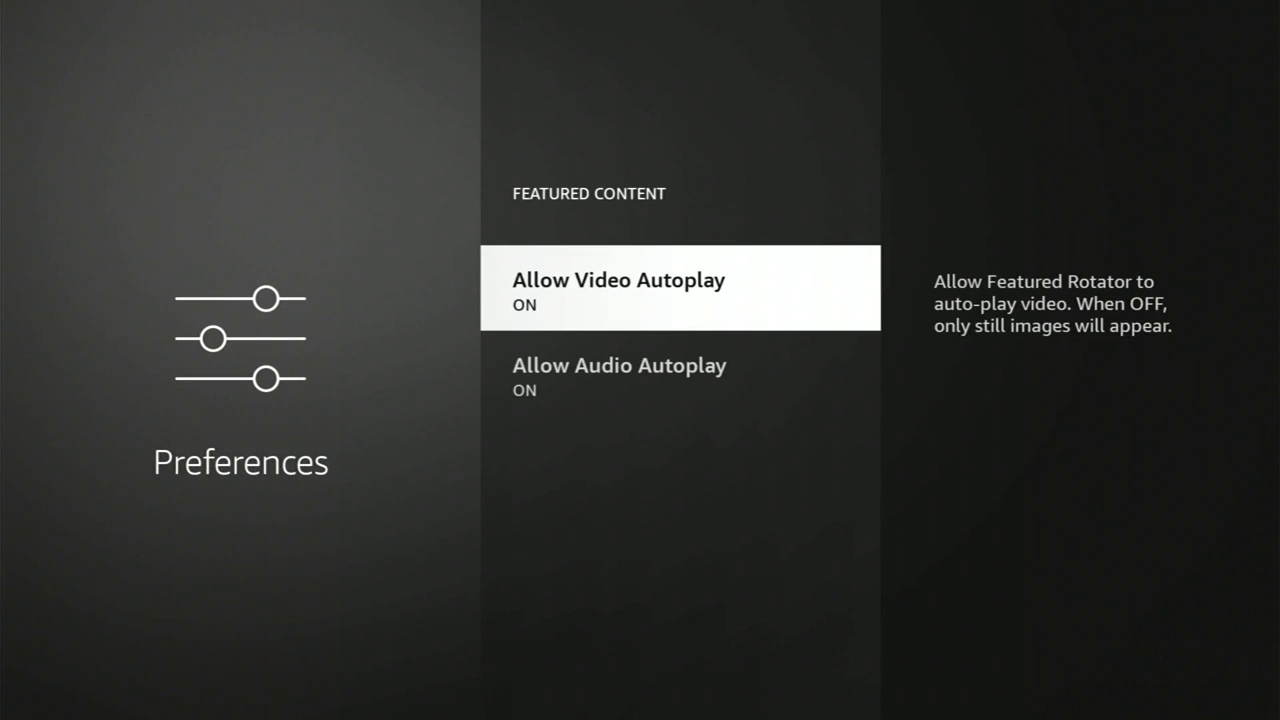
pyautogui.press('Return')
pyautogui.press('Down')
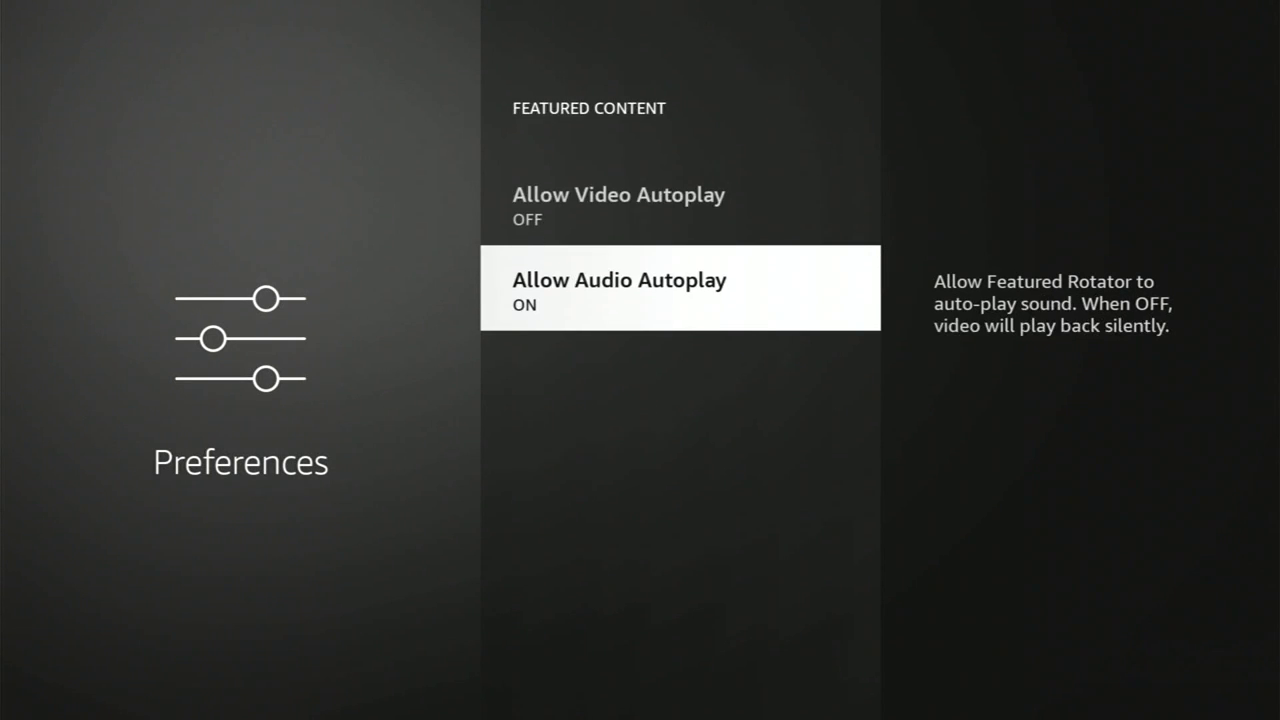
pyautogui.press('Return')
pyautogui.press('Escape')
# Check for system updates in the About section of the My Fire TV settings.
pyautogui.press('Right')
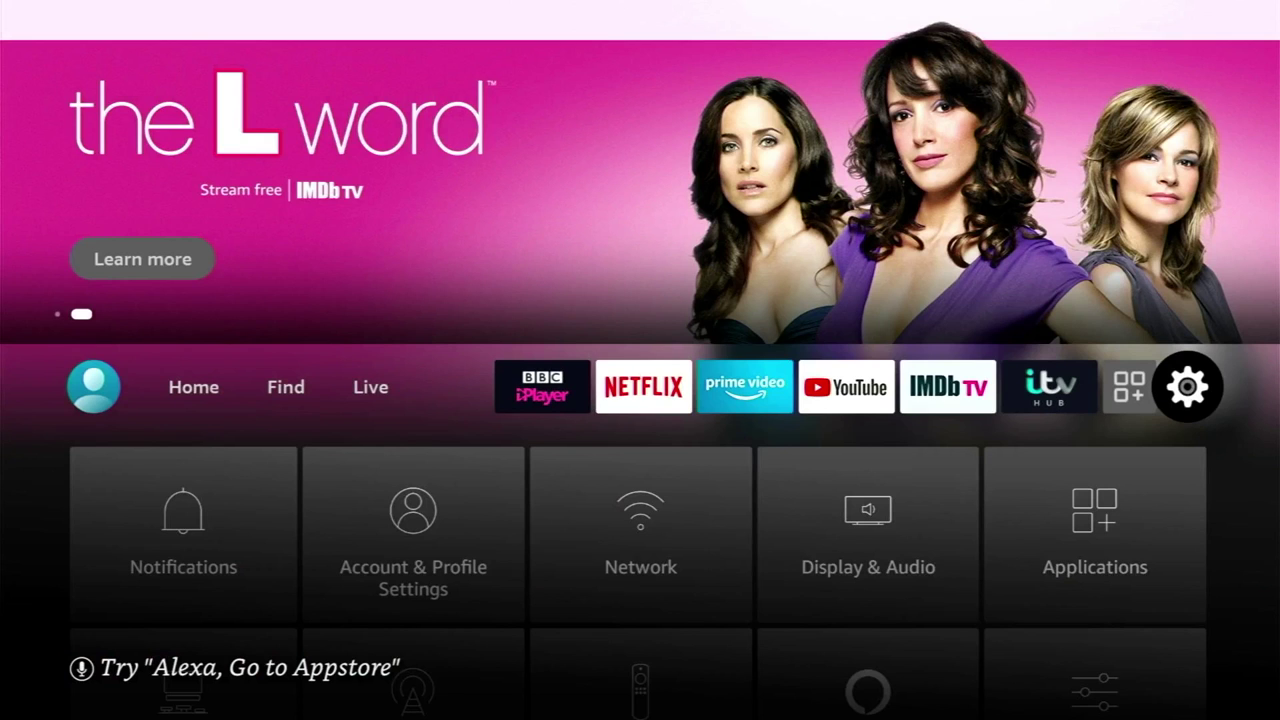
pyautogui.press('Down')
pyautogui.press('Down')
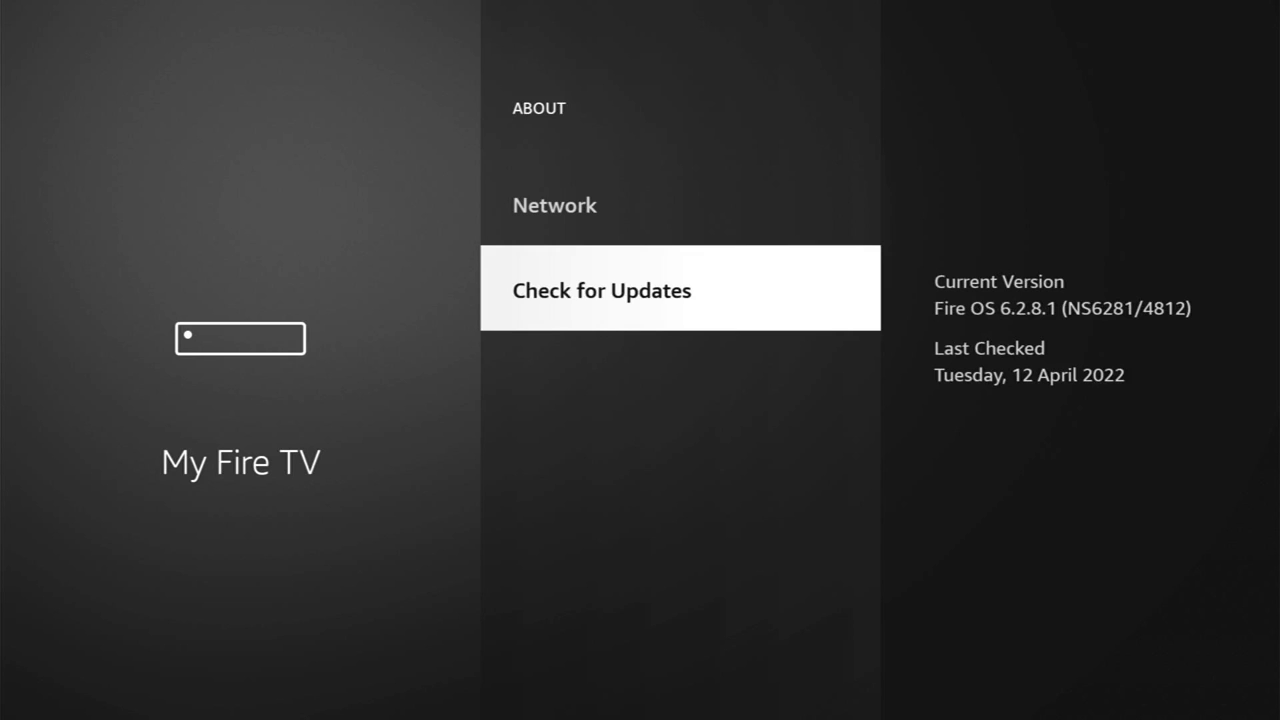
pyautogui.press('Return')
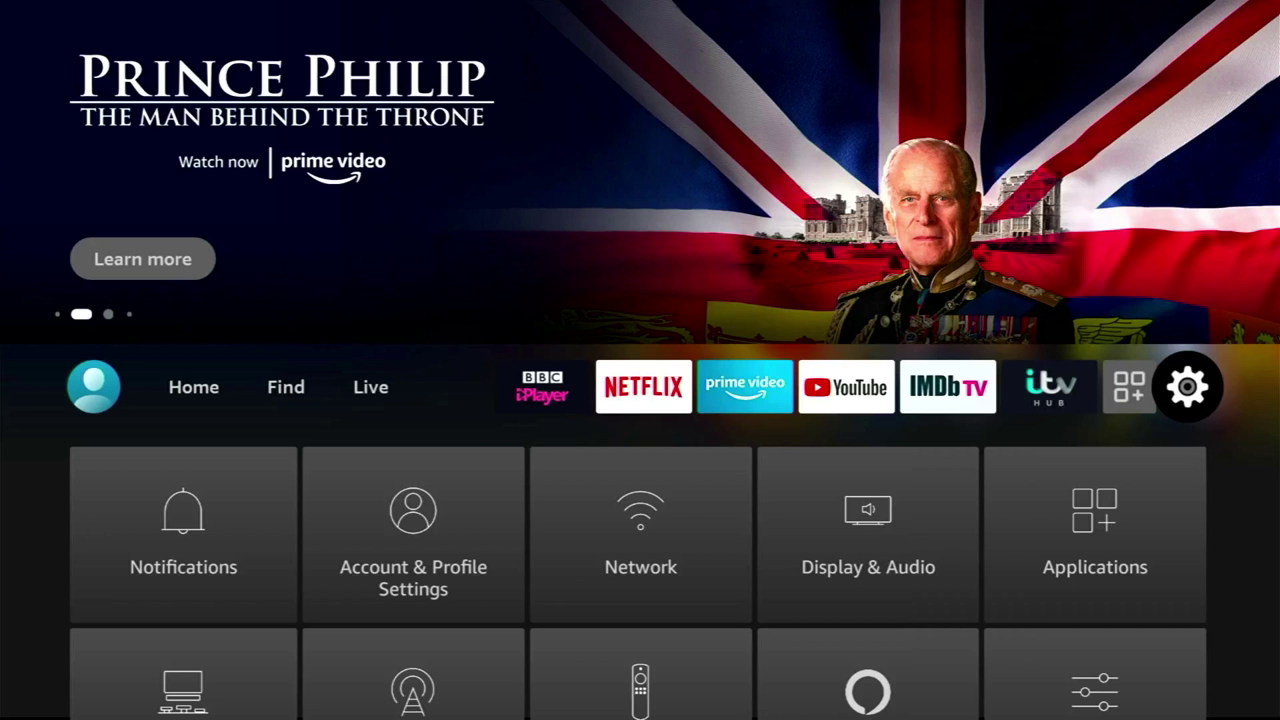
# Open the search screen in the Find section.
pyautogui.press('Left')
pyautogui.press('Left')
pyautogui.press('Left')
pyautogui.press('Left')
pyautogui.press('Left')
pyautogui.press('Left')
pyautogui.press('Left')
pyautogui.press('Left')
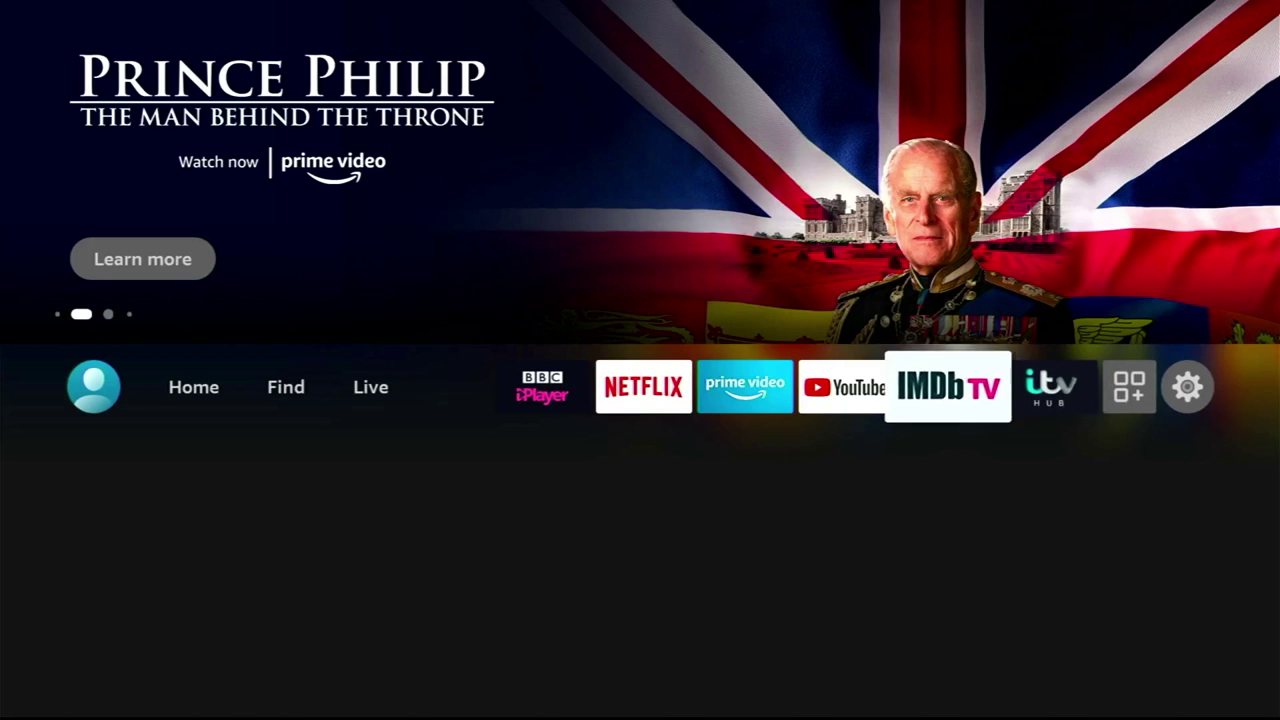
pyautogui.press('Left')
pyautogui.press('Left')
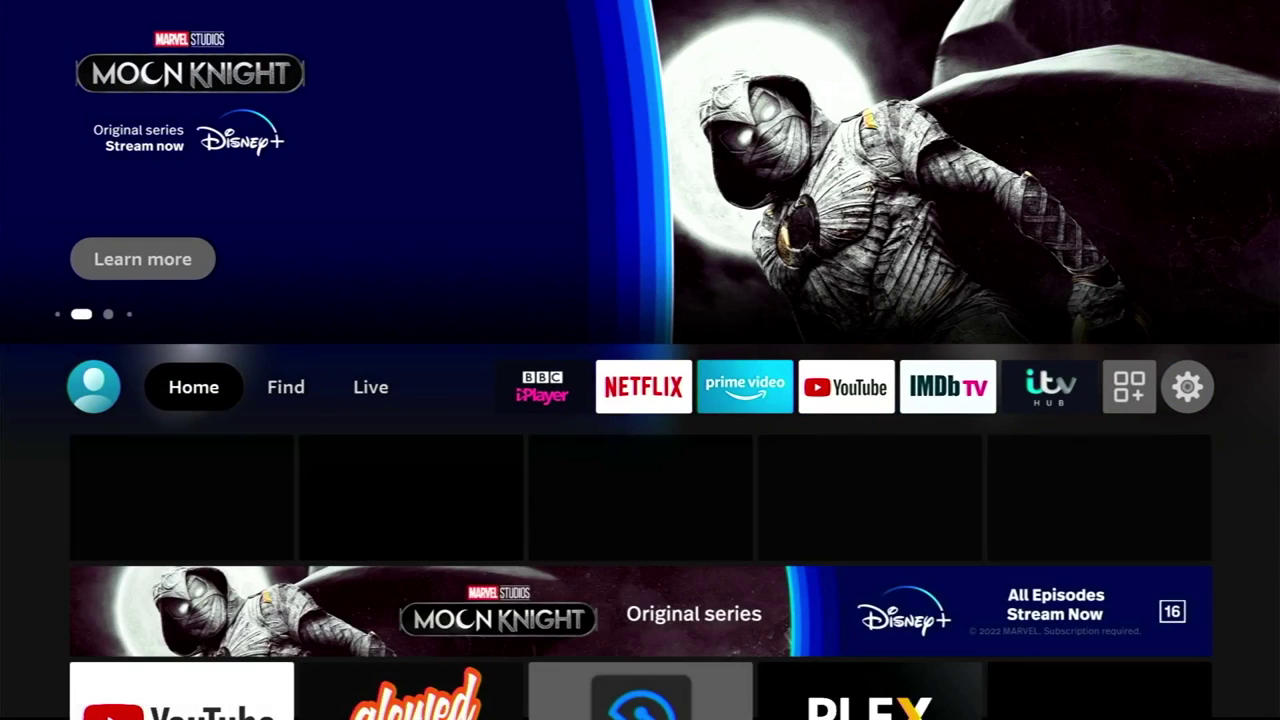
pyautogui.press('Right')
pyautogui.press('Down')
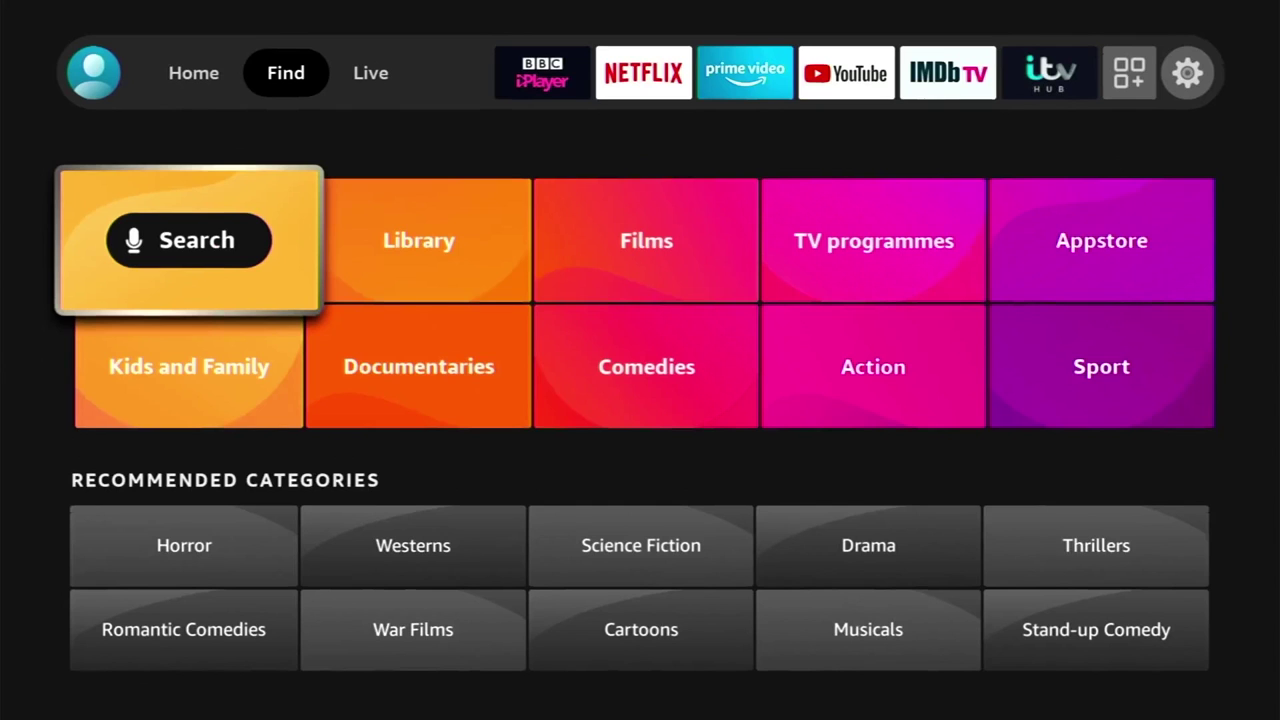
pyautogui.press('Return')
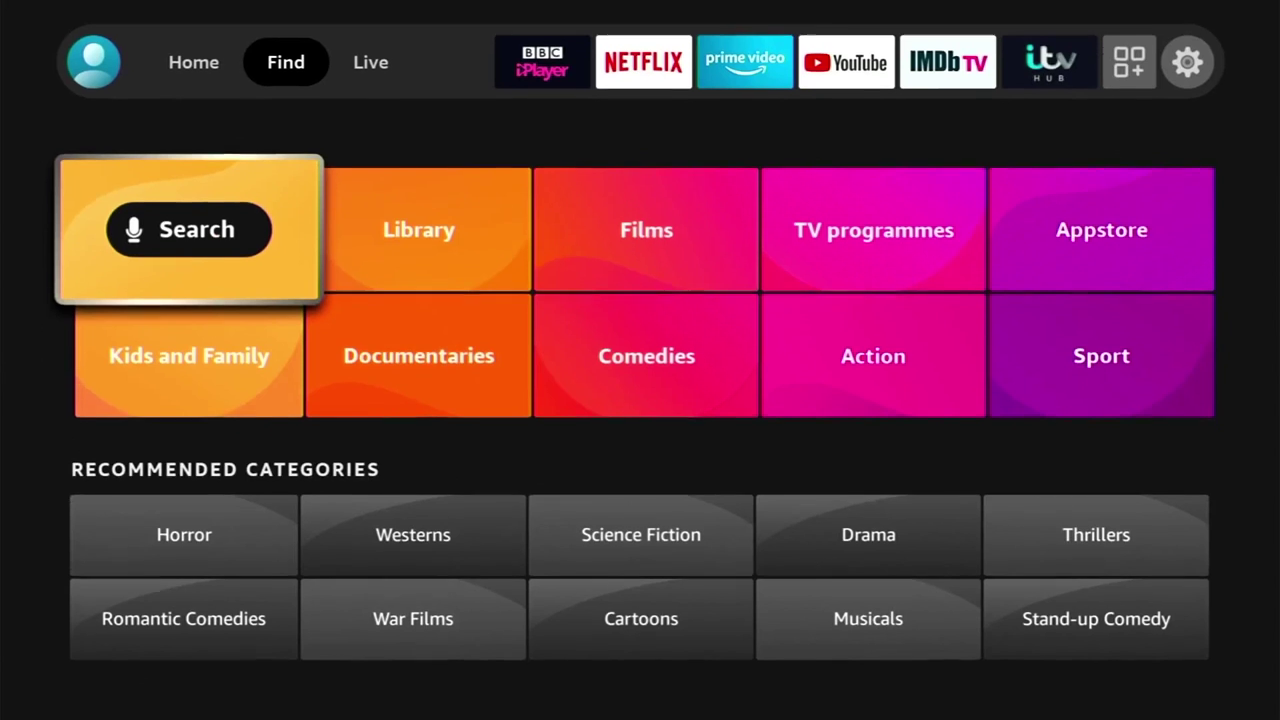
# Search for DefSquid by entering "Defs" and choosing the Defsquid suggestion.
pyautogui.press('Right')
pyautogui.press('Right')
pyautogui.press('Right')
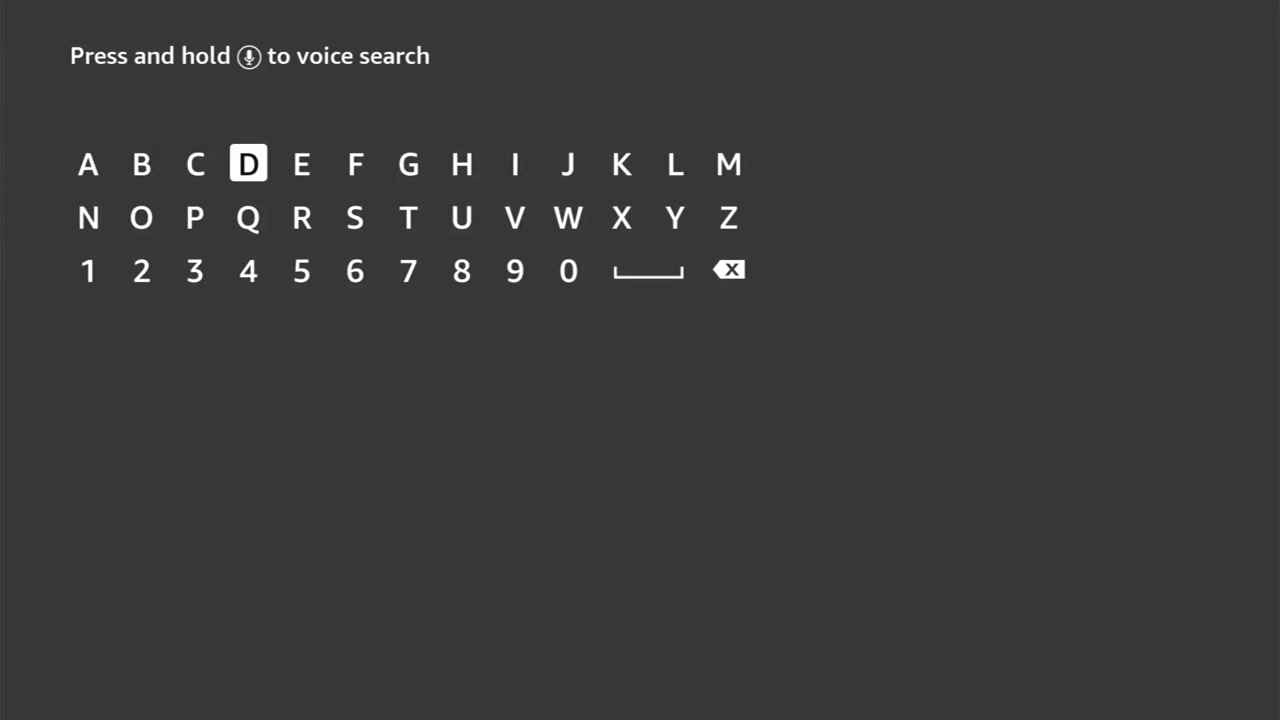
pyautogui.press('Return')
pyautogui.press('Right')
pyautogui.press('Return')
pyautogui.press('Right')
pyautogui.press('Return')
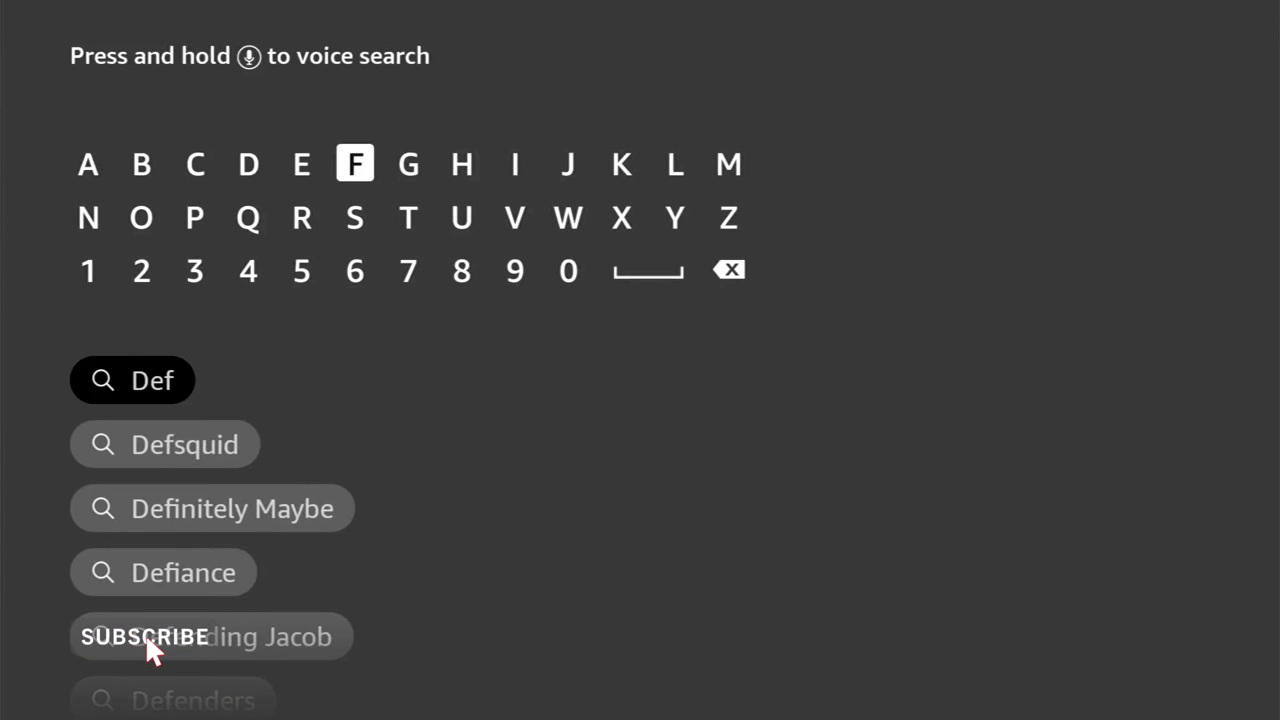
pyautogui.press('Down')
pyautogui.press('Return')
pyautogui.press('Left')
pyautogui.press('Left')
pyautogui.press('Left')
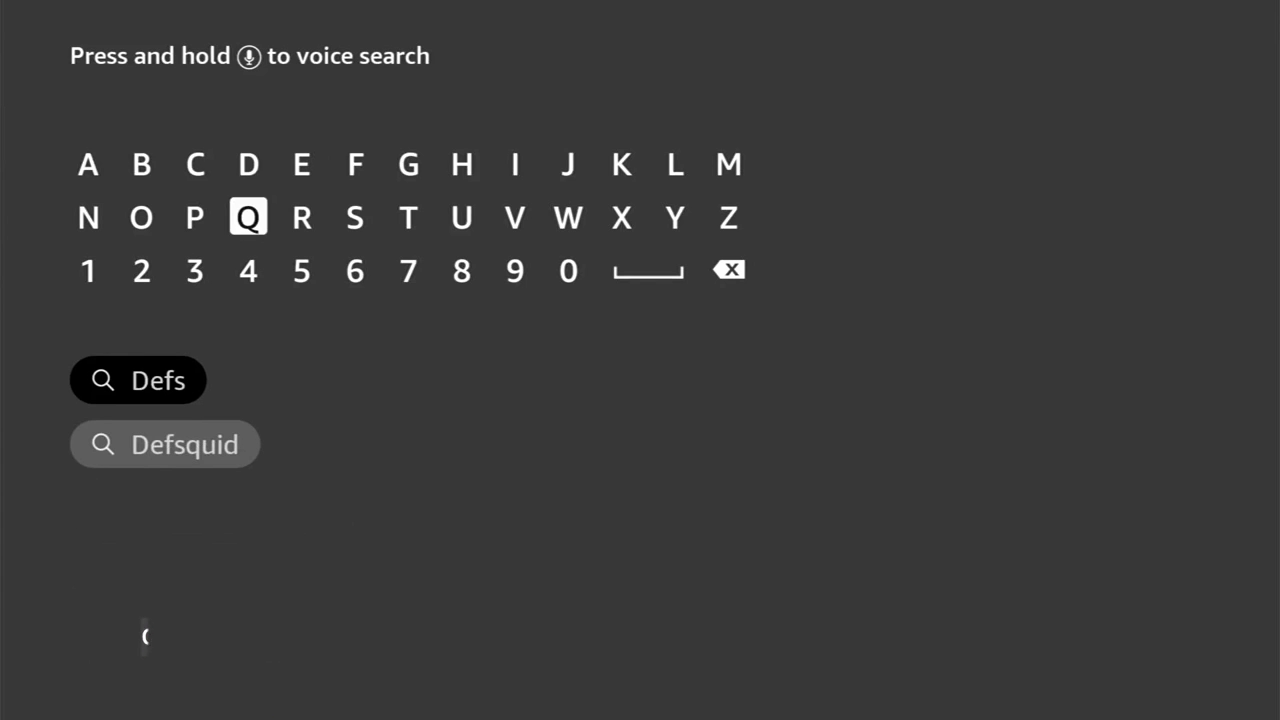
pyautogui.press('Down')
pyautogui.press('Down')
pyautogui.press('Down')
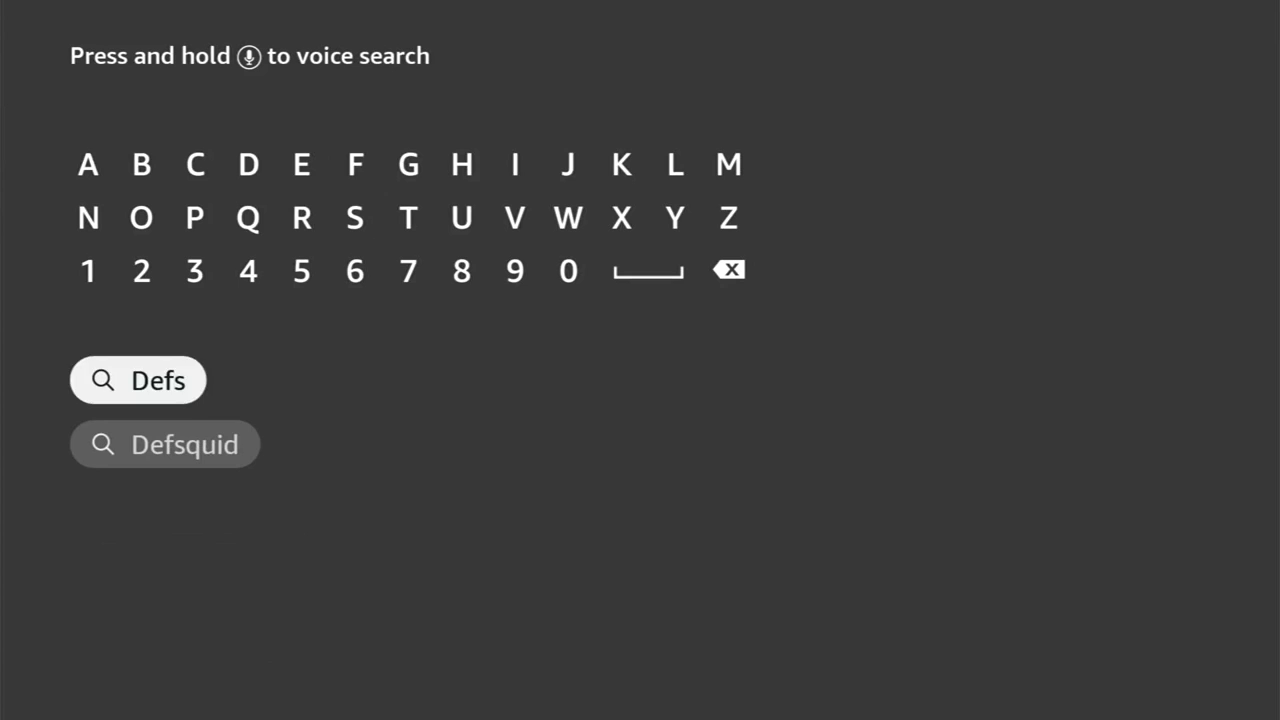
pyautogui.press('Return')
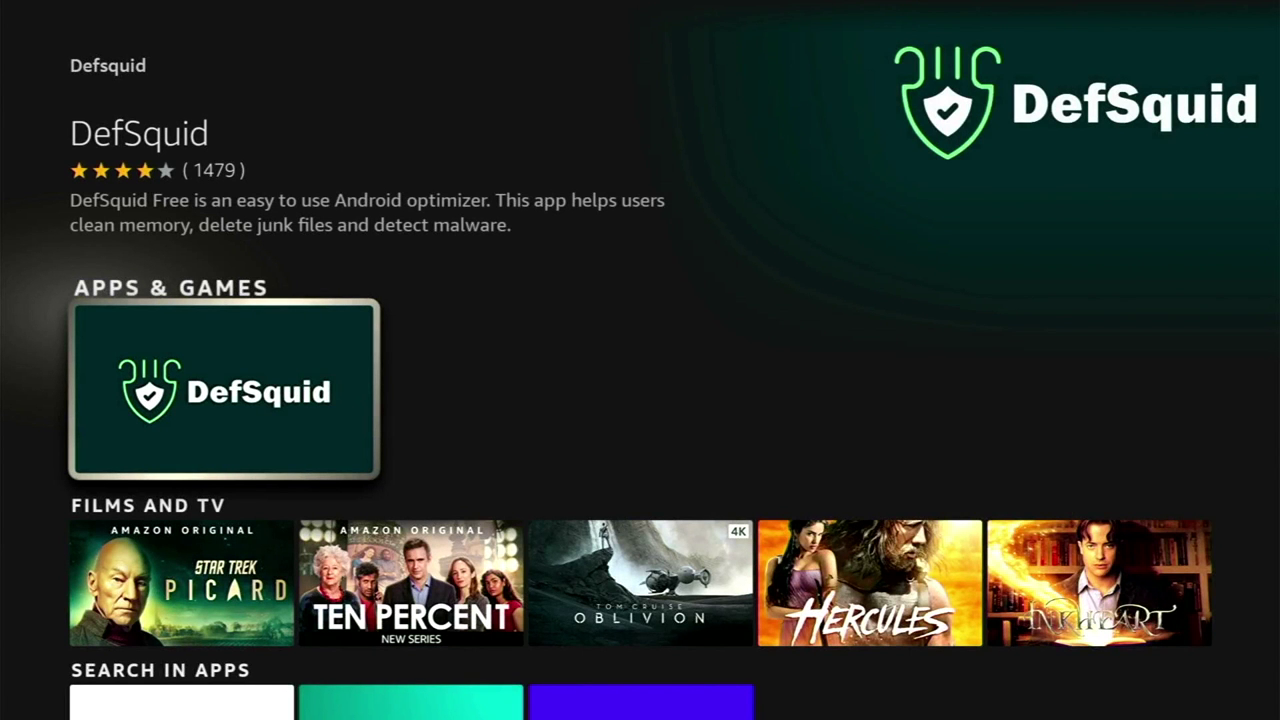
# Open the DefSquid app's store page from the search results and download the free app.
pyautogui.press('Return')
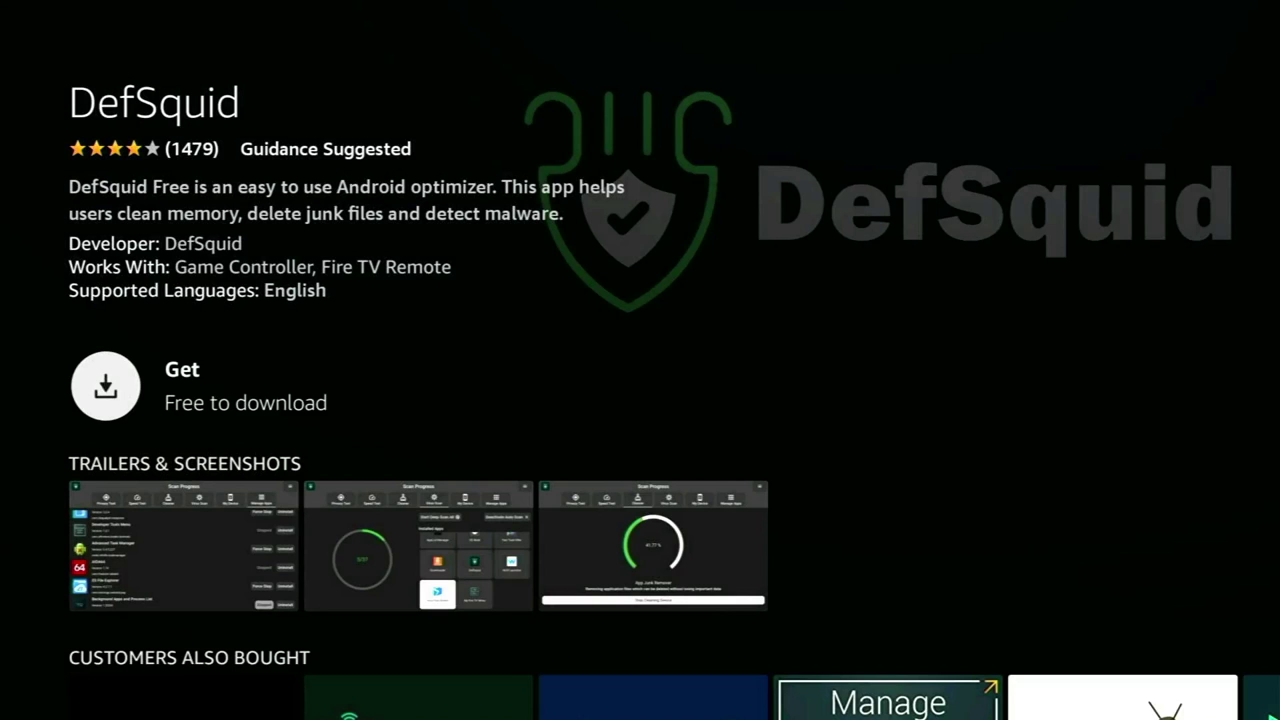
pyautogui.press('Down')
pyautogui.press('Return')
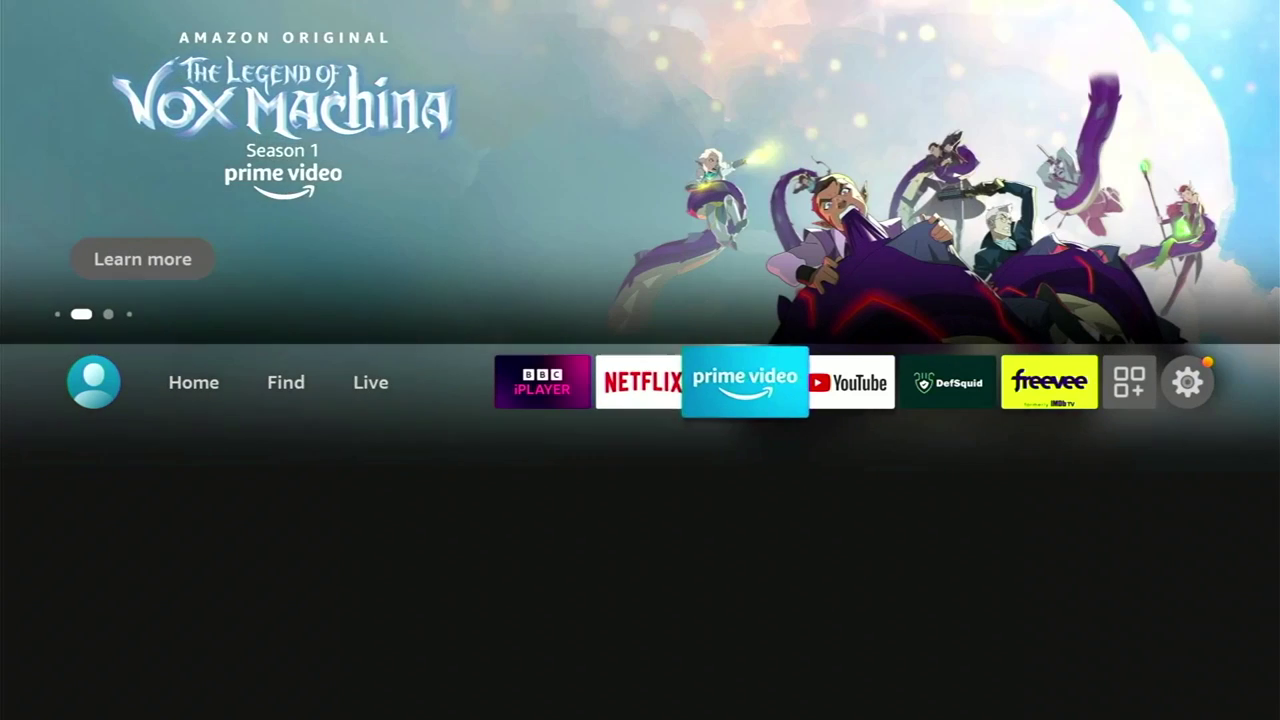
# Launch the DefSquid app from the home screen's app row.
pyautogui.press('Right')
pyautogui.press('Right')
pyautogui.press('Return')
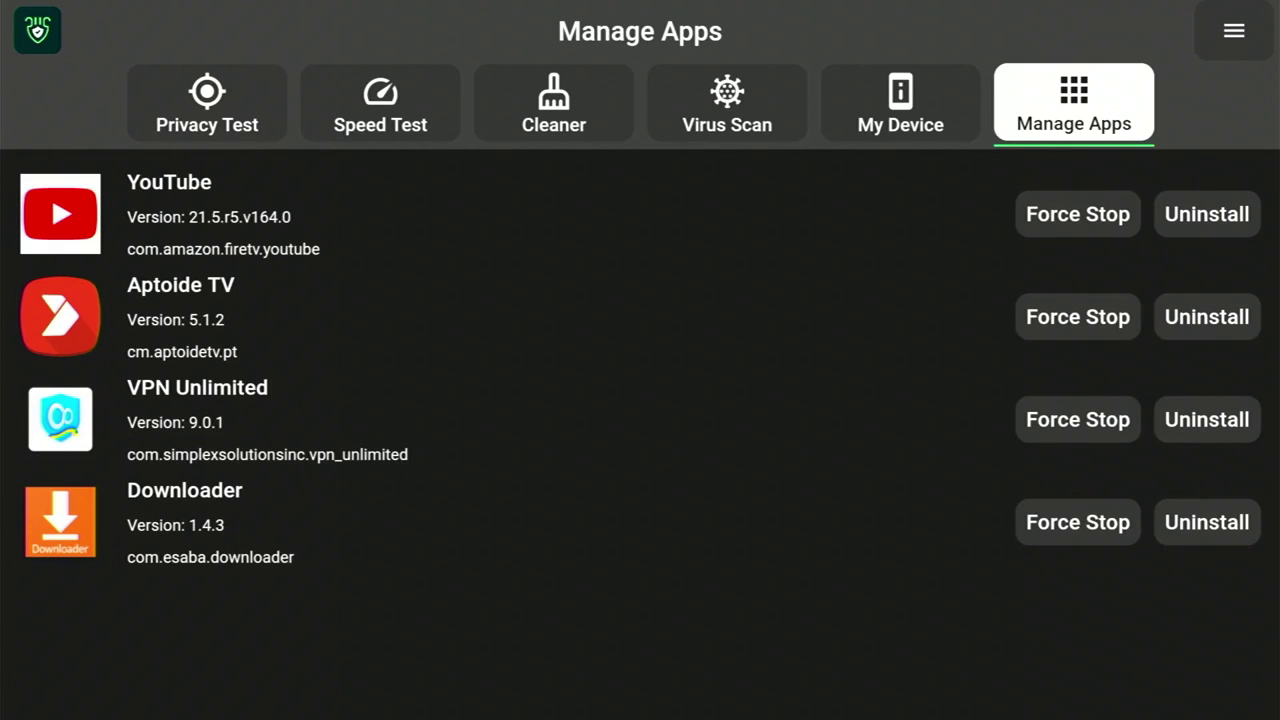
# Force stop YouTube from the Manage Apps list and return to the list.
pyautogui.click(1207, 214)
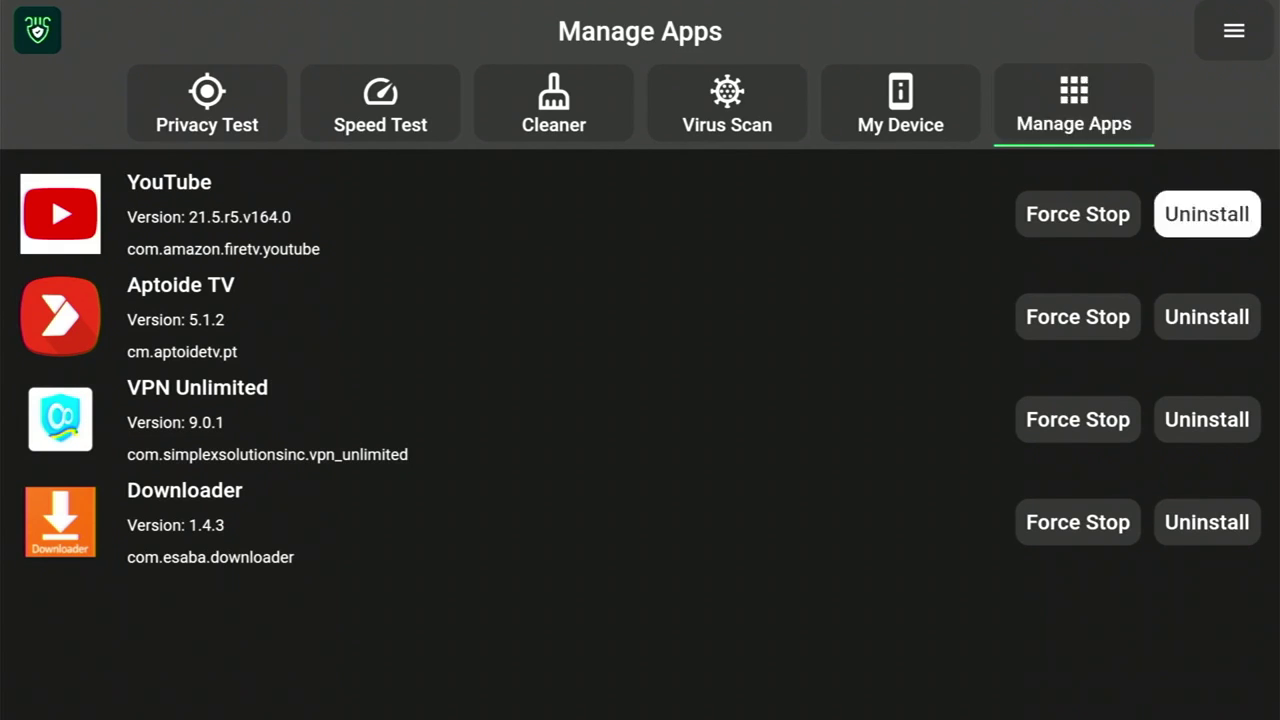
pyautogui.click(1077, 214)
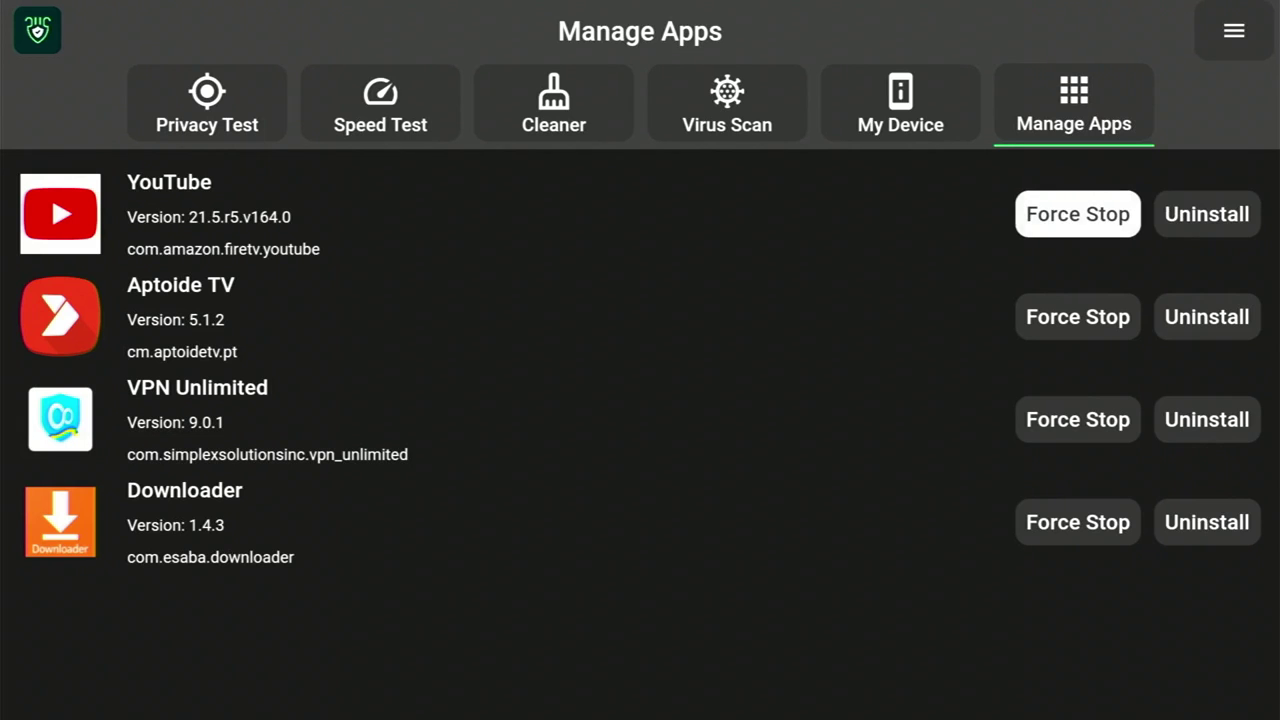
pyautogui.press('Return')
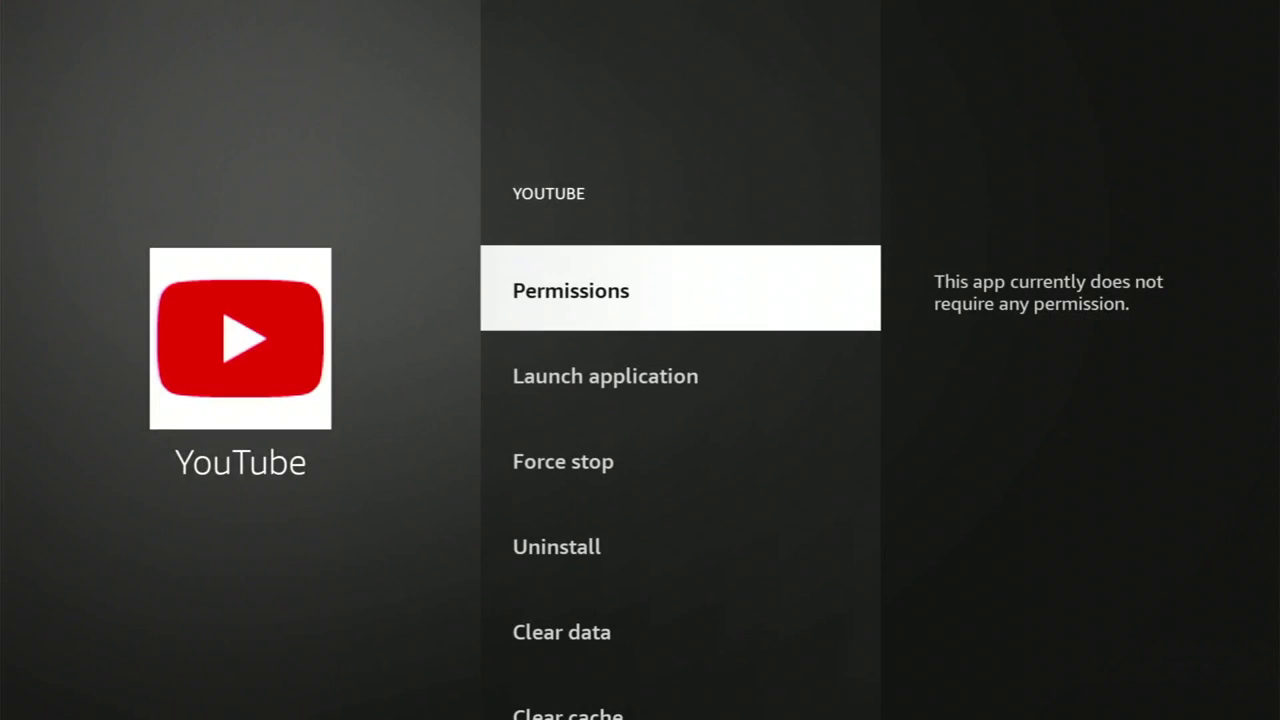
pyautogui.press('Down')
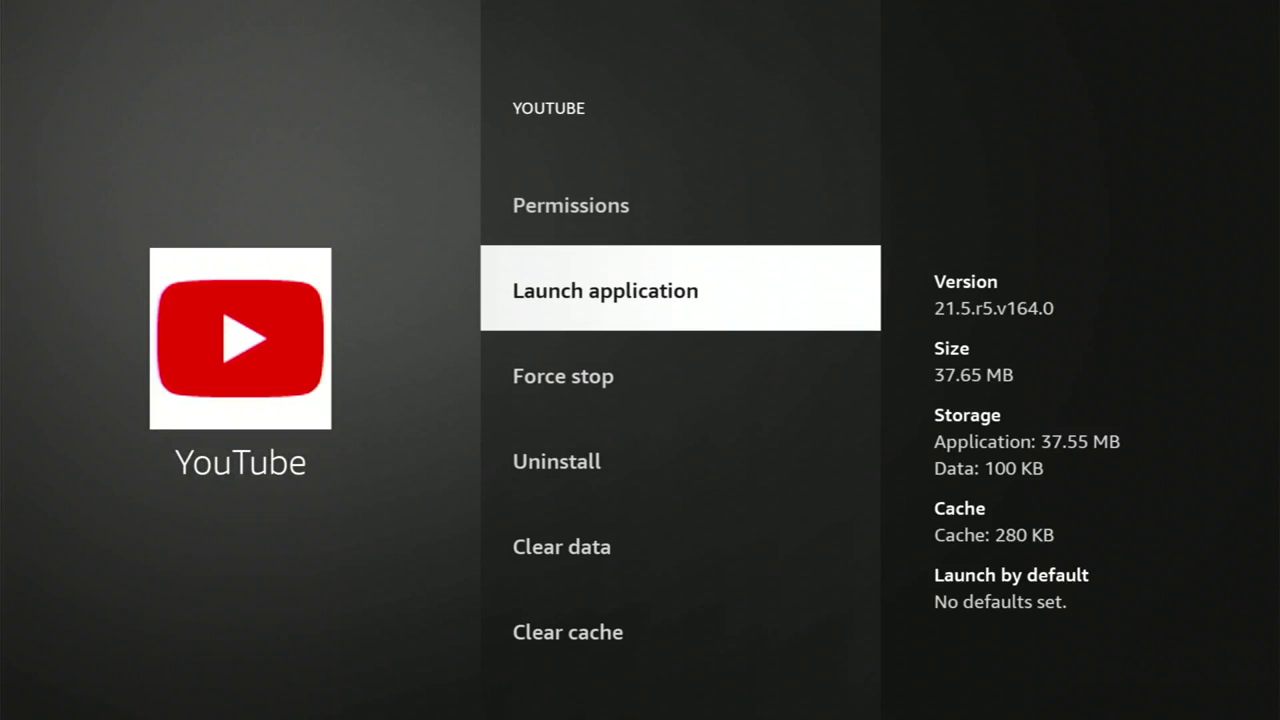
pyautogui.press('Down')
pyautogui.press('Return')
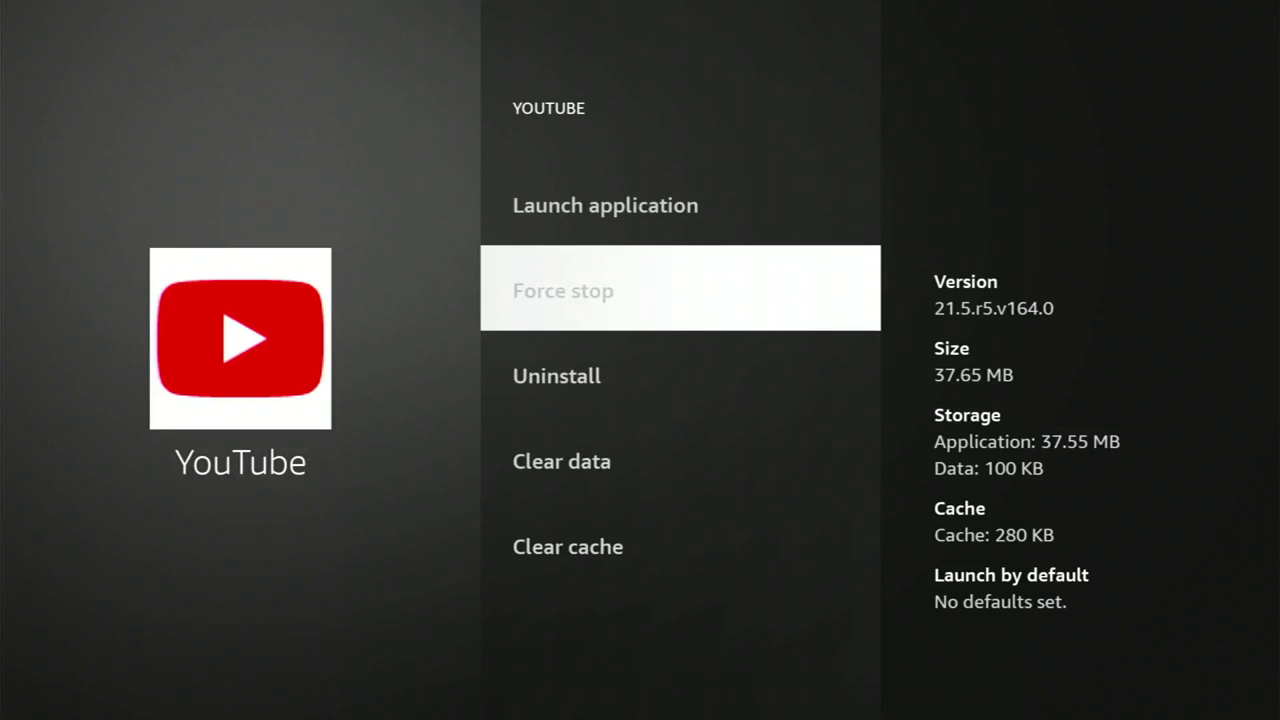
pyautogui.press('Escape')
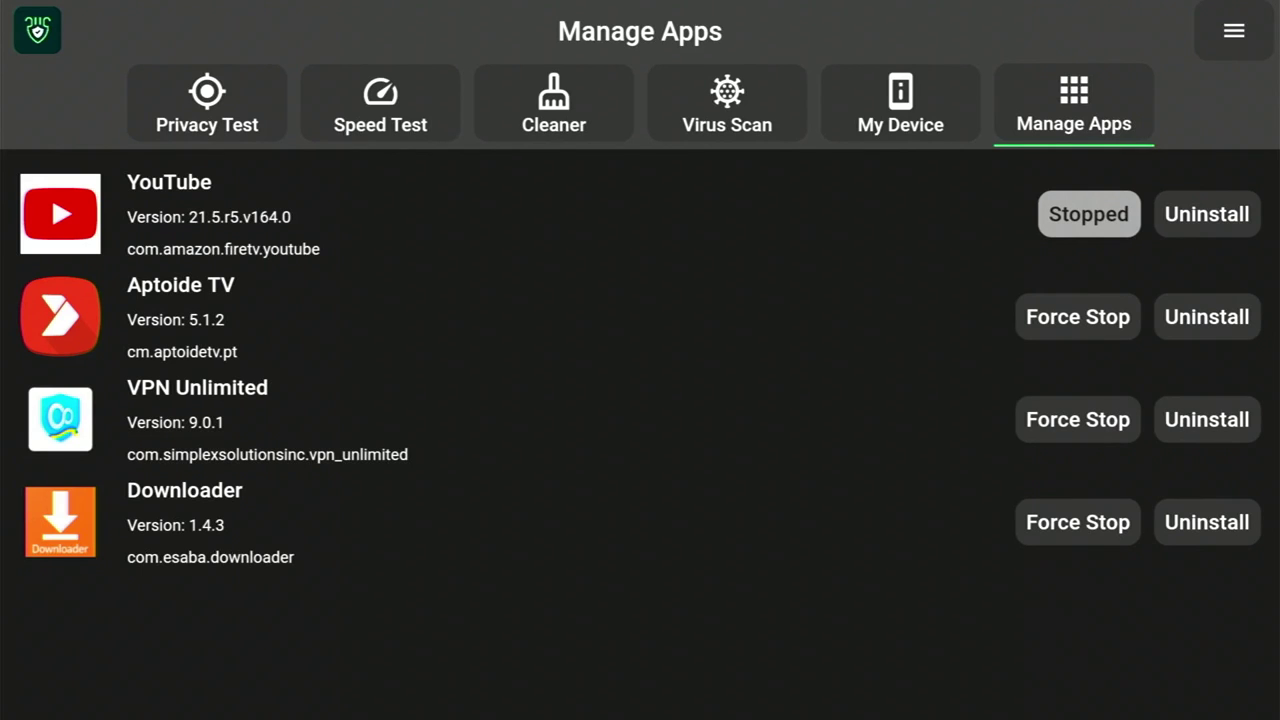
# Force stop Aptoide TV through its app info screen and return to the Manage Apps list.
pyautogui.press('Down')
pyautogui.press('Return')
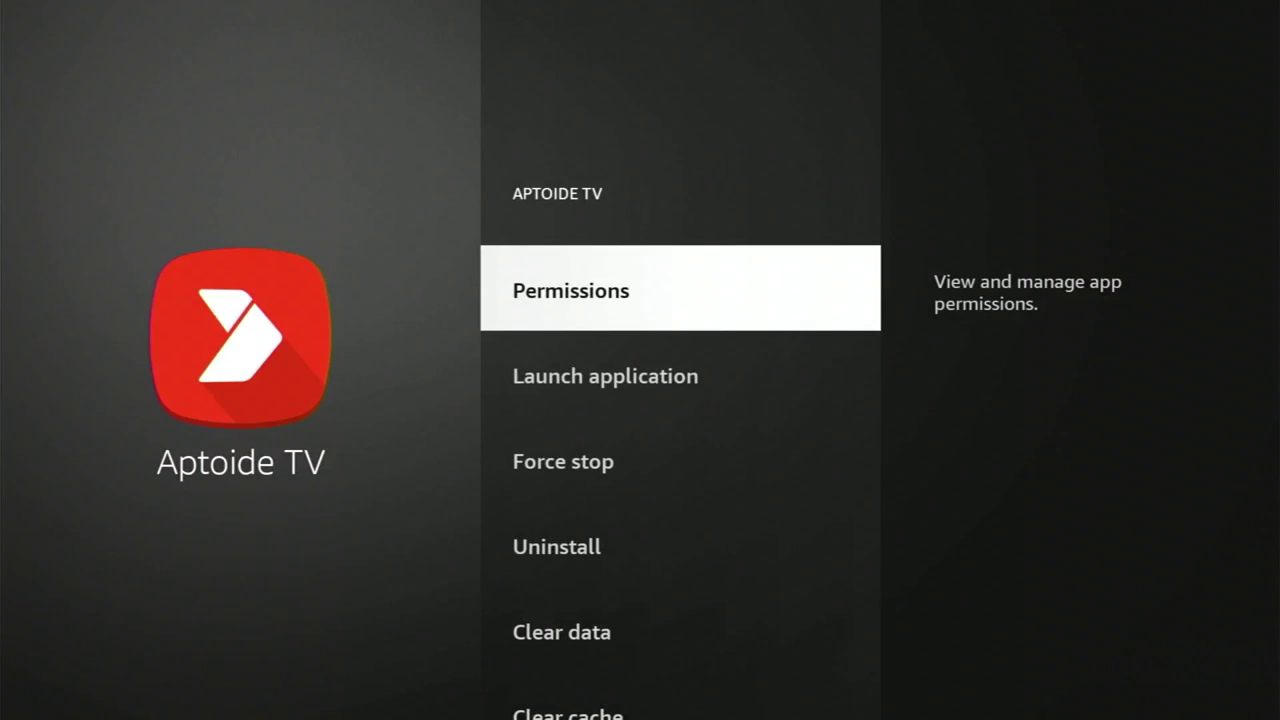
pyautogui.press('Down')
pyautogui.press('Down')
pyautogui.press('Return')
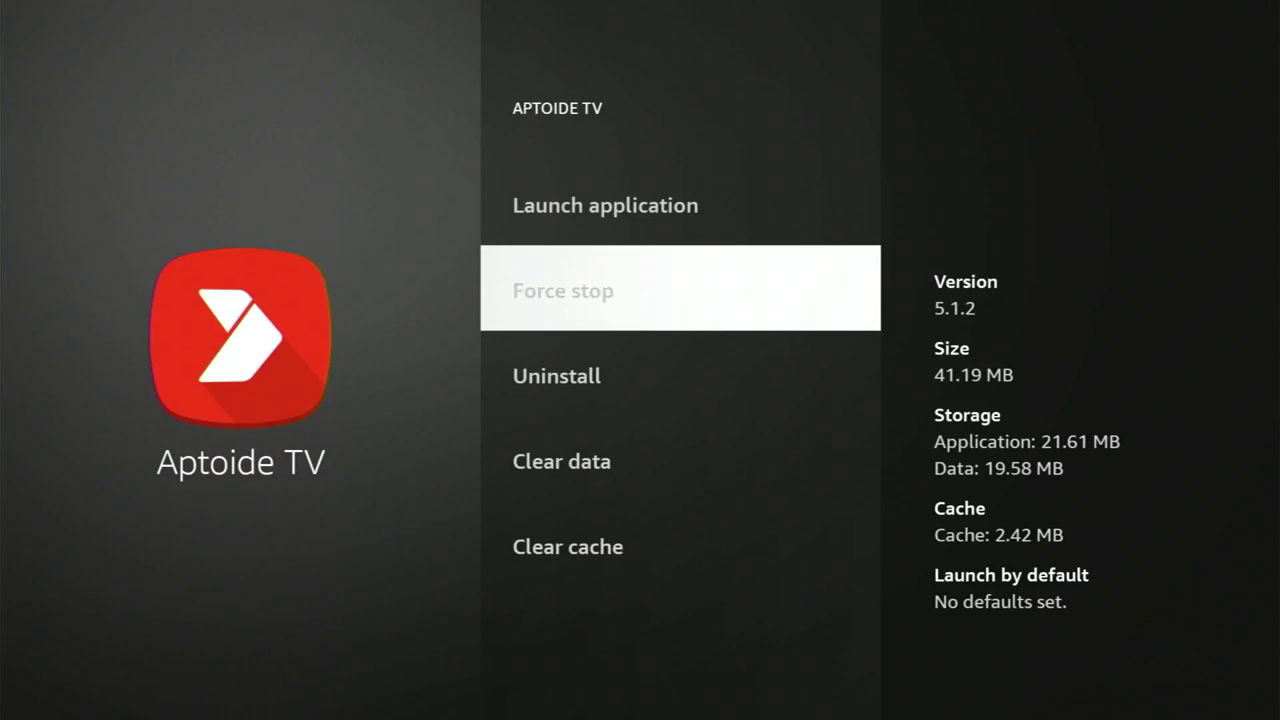
pyautogui.press('Escape')
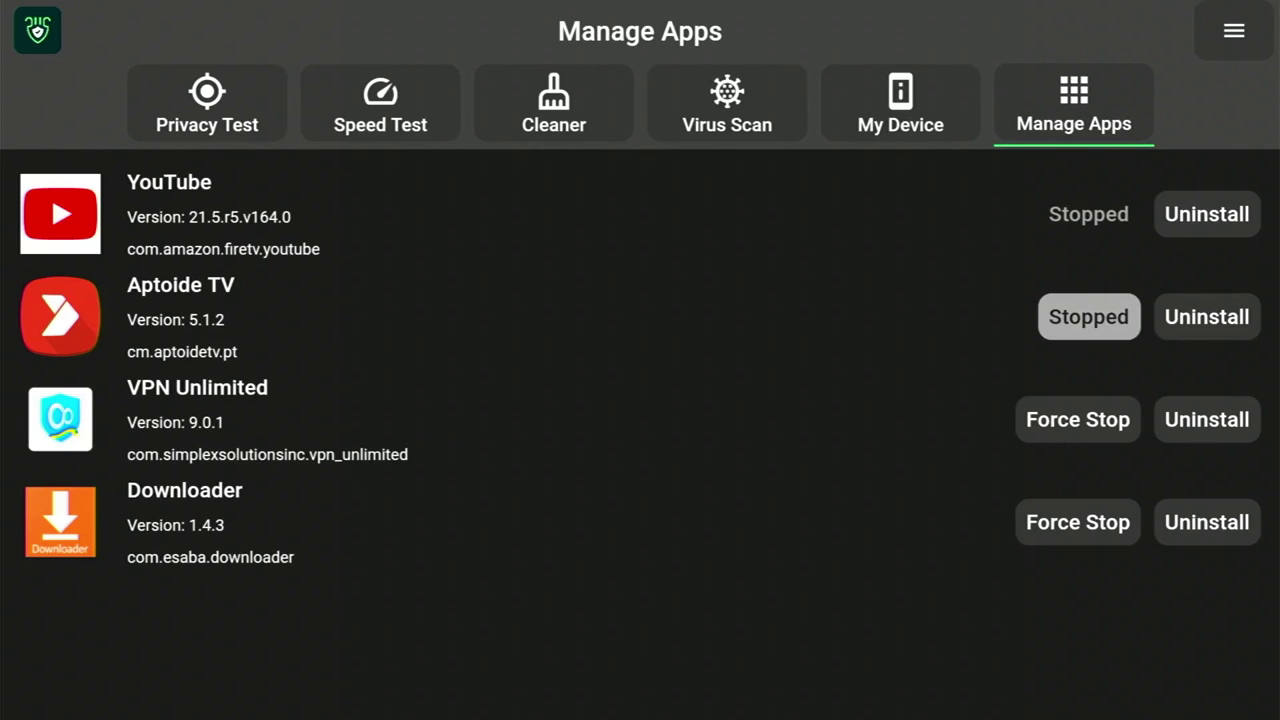
# Force stop VPN Unlimited through its app info screen and return to the Manage Apps list.
pyautogui.press('Down')
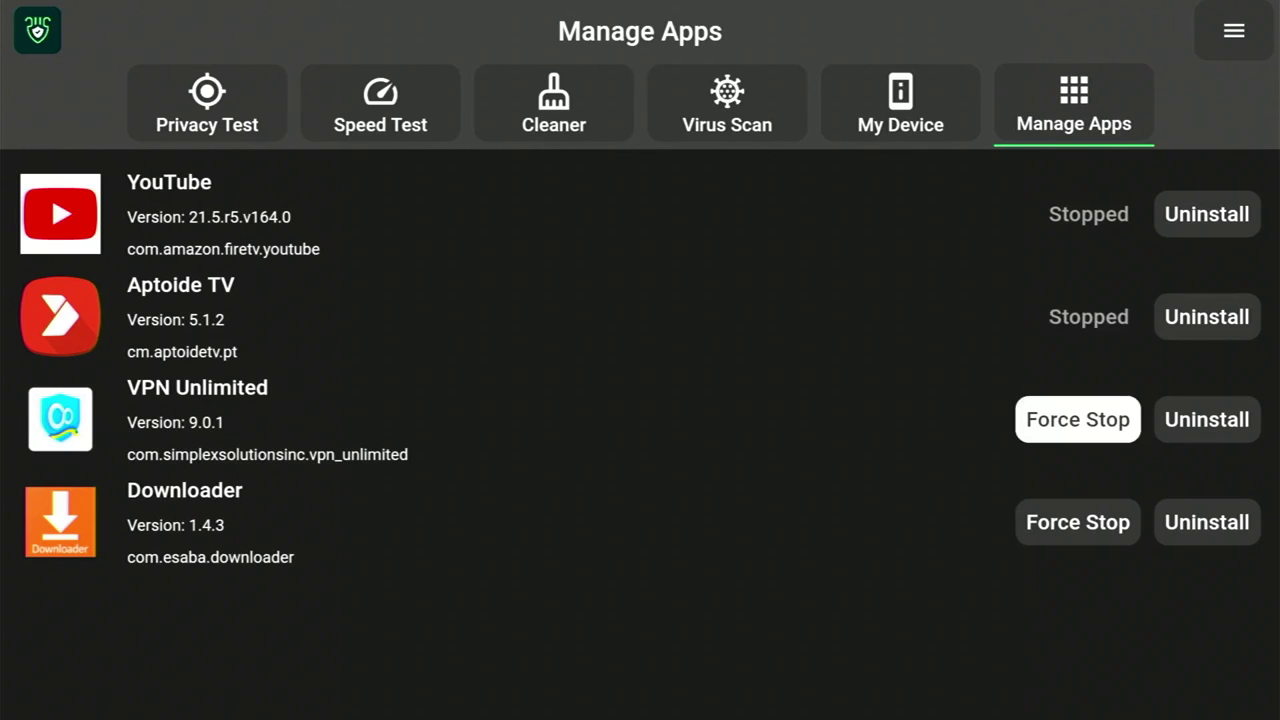
pyautogui.press('Return')
pyautogui.press('Down')
pyautogui.press('Down')
pyautogui.press('Down')
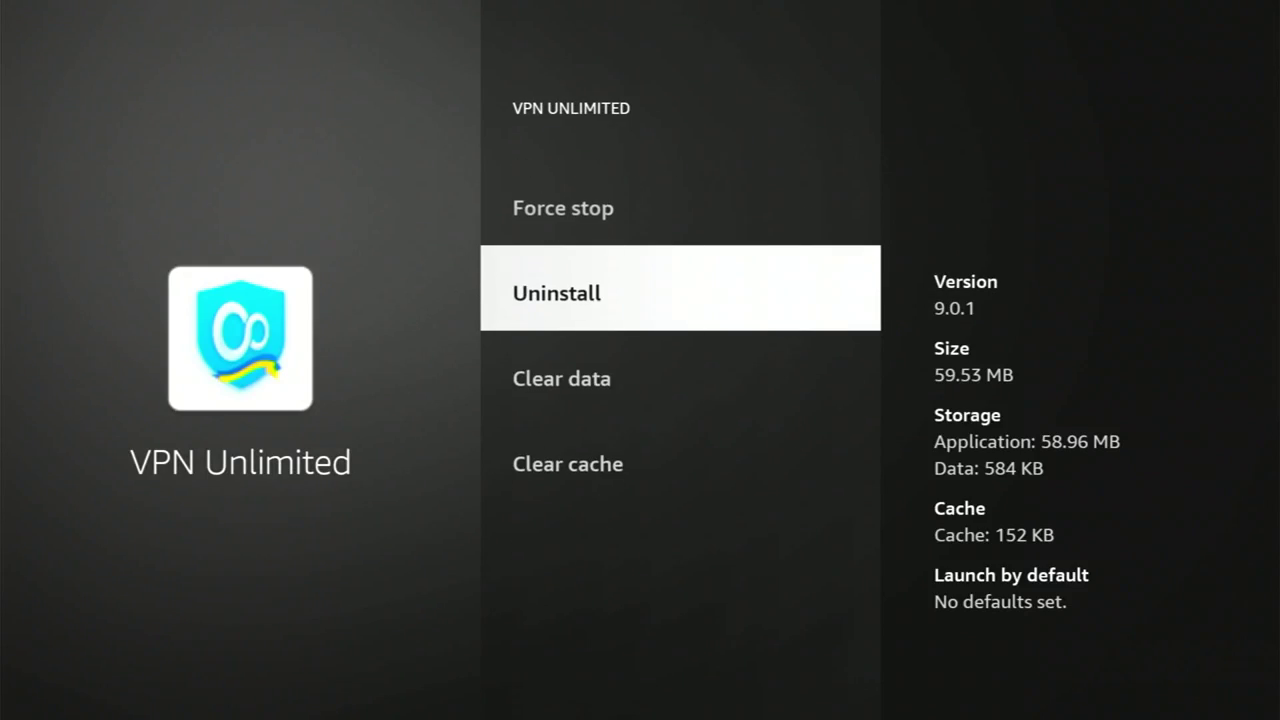
pyautogui.press('Up')
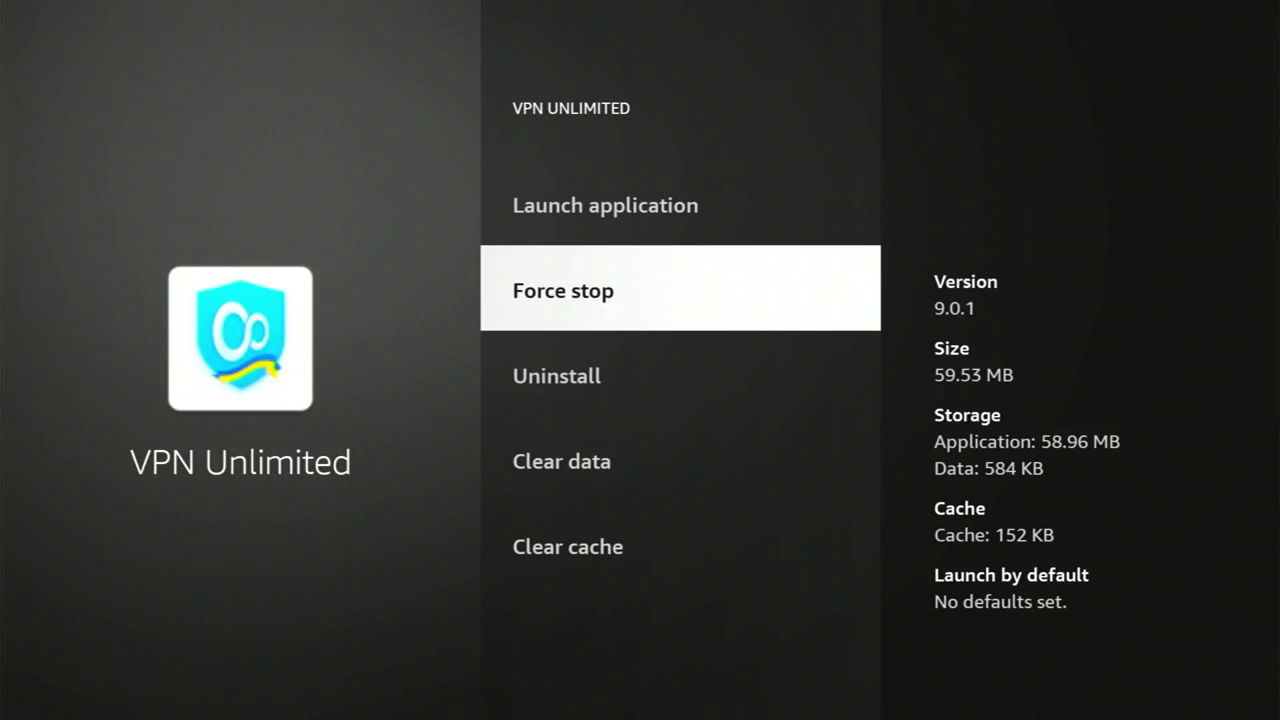
pyautogui.press('Return')
pyautogui.press('Escape')
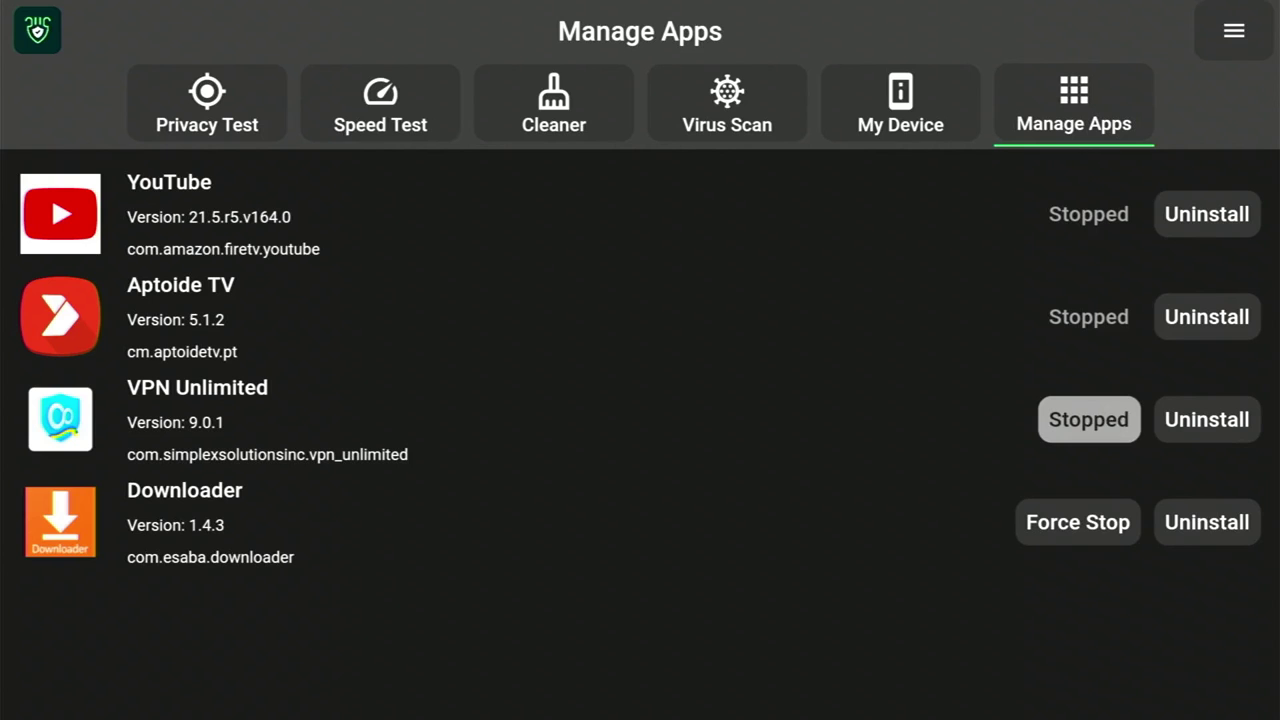
# Return to the Fire TV home screen and open the search screen in the Find section.
pyautogui.press('Home')
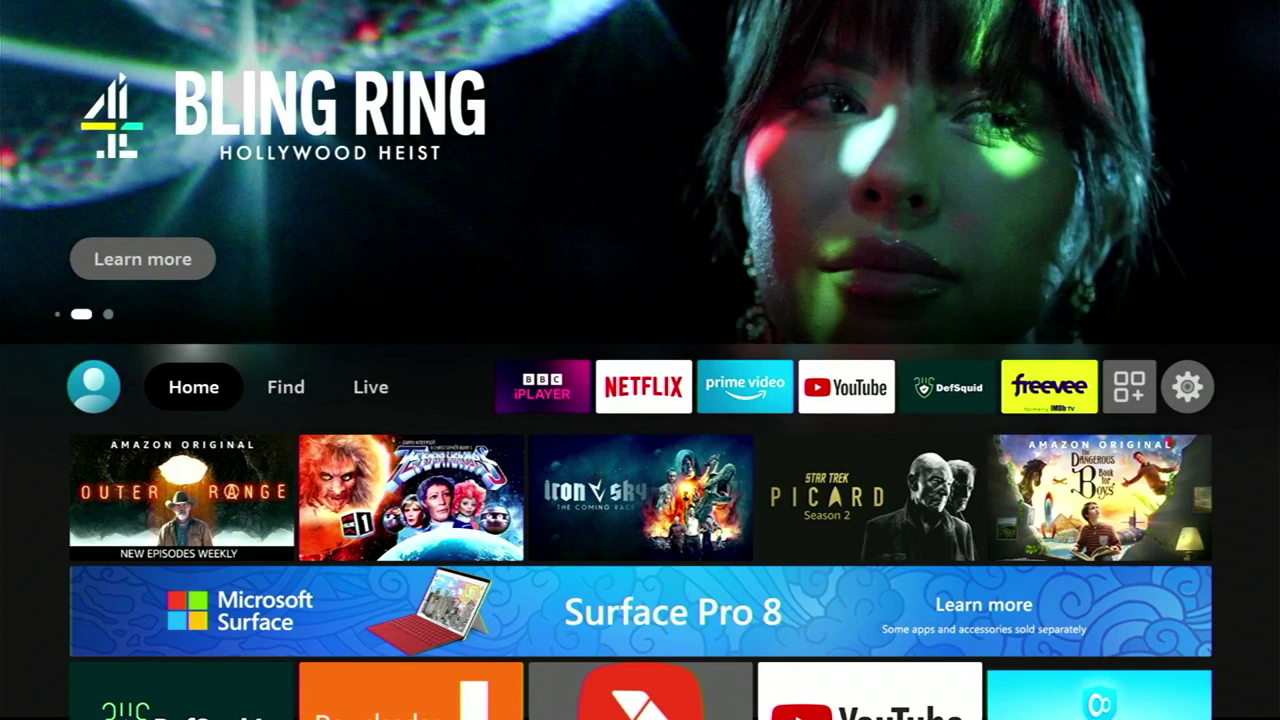
pyautogui.press('Right')
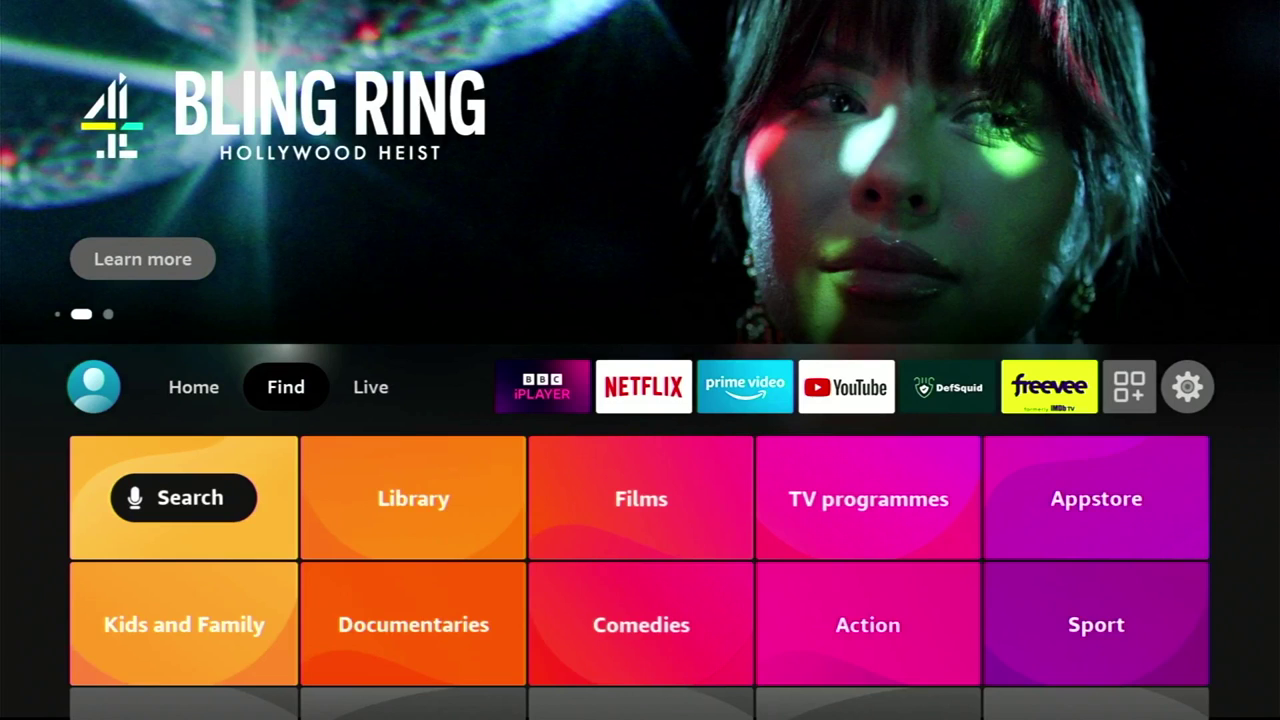
pyautogui.press('Down')
pyautogui.press('Return')
# Search for "Background" and choose the suggestion Background Apps And Process List.
pyautogui.write('B')
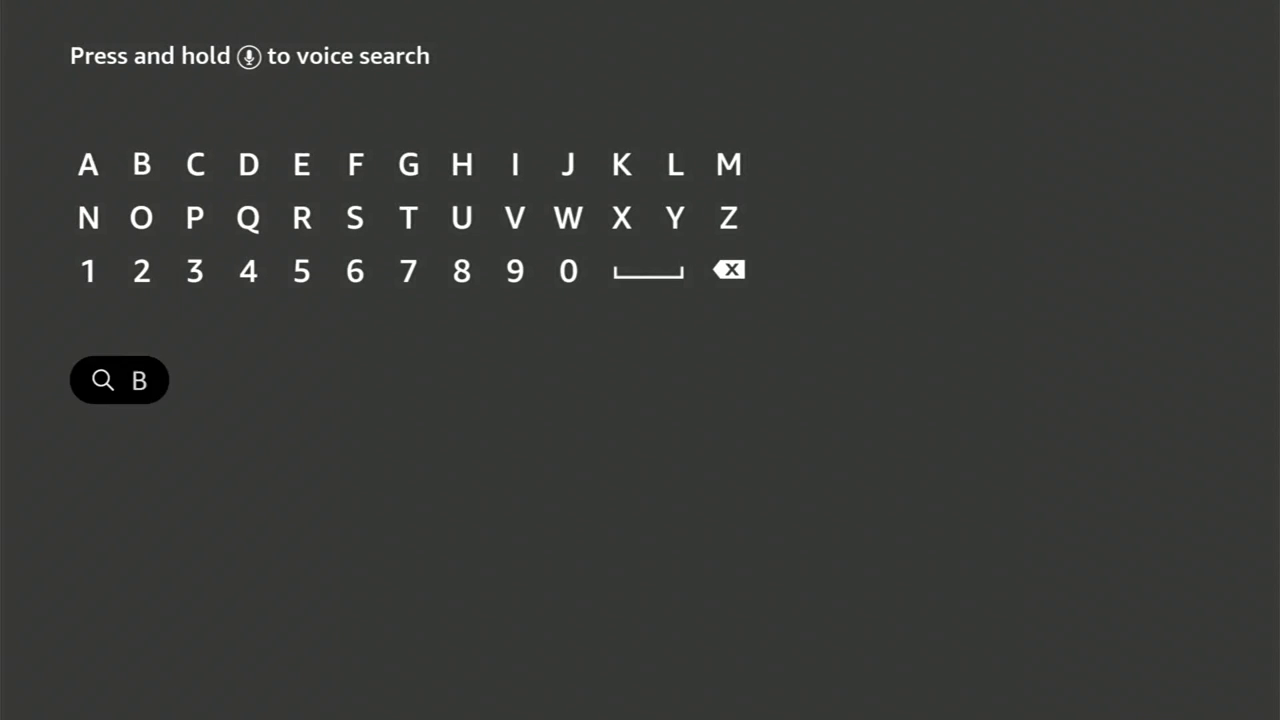
pyautogui.write('ackground')
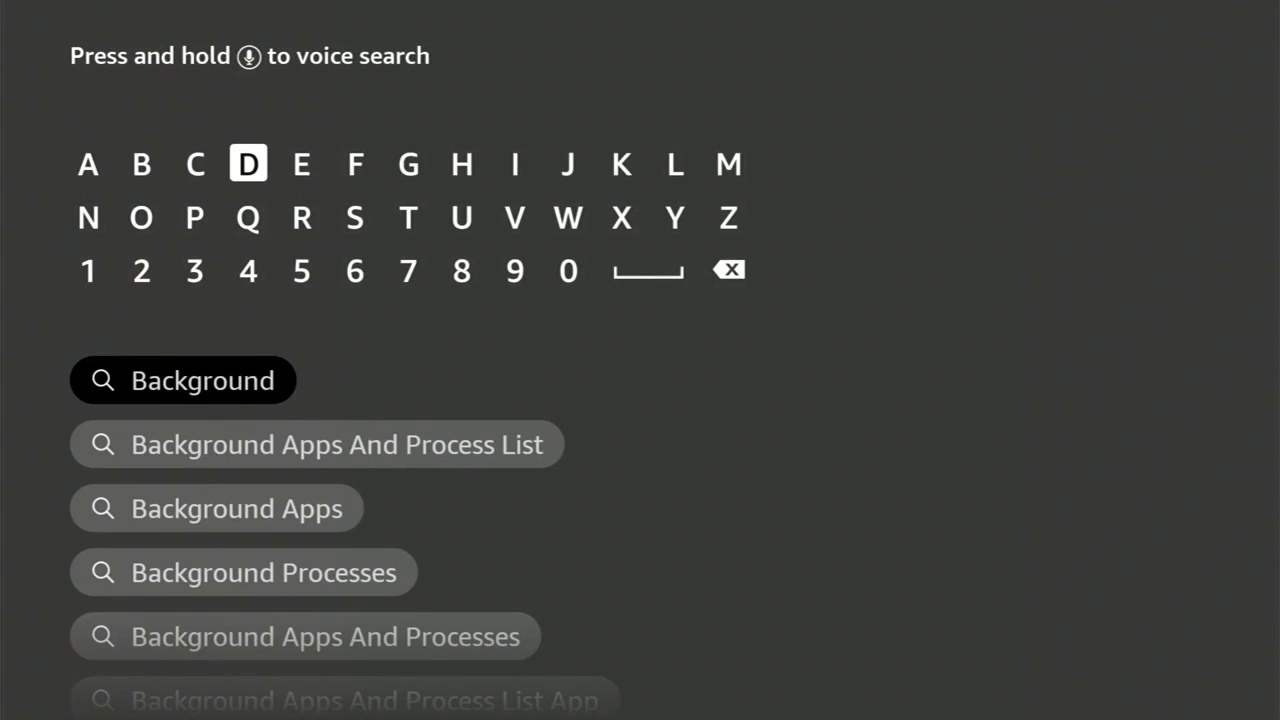
pyautogui.press('Down')
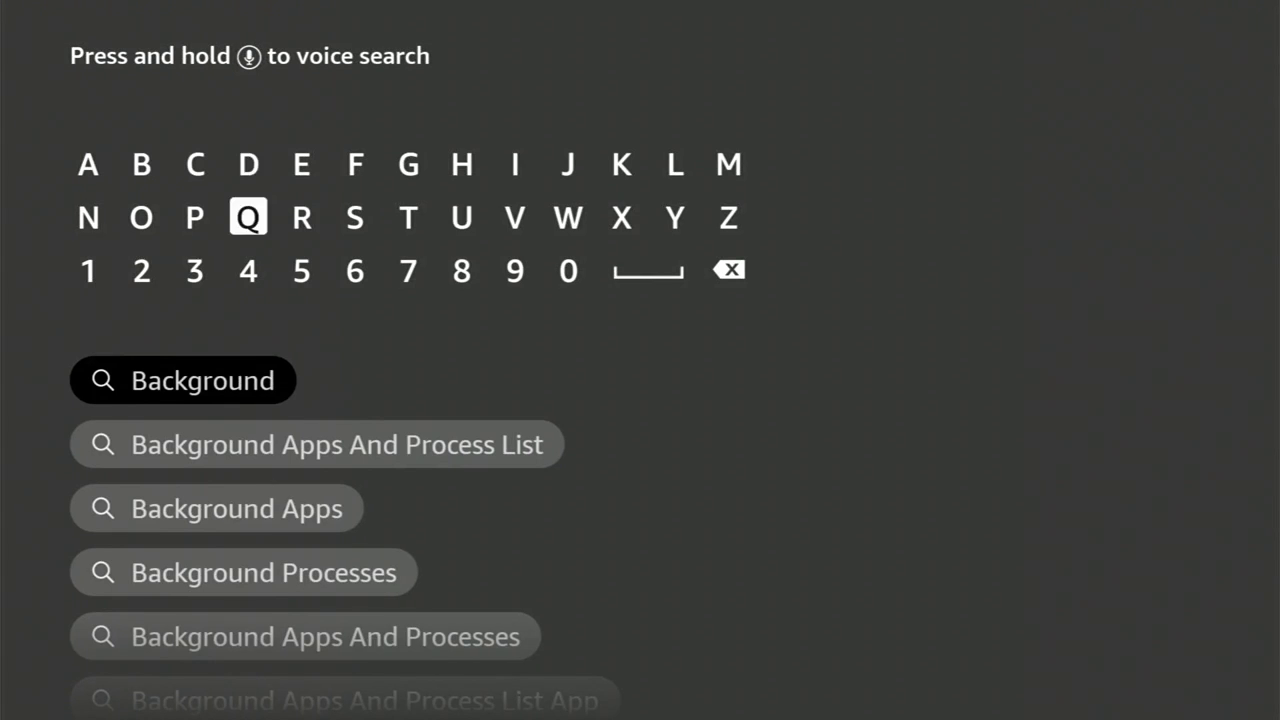
pyautogui.press('Down')
pyautogui.press('Down')
pyautogui.press('Down')
pyautogui.press('Up')
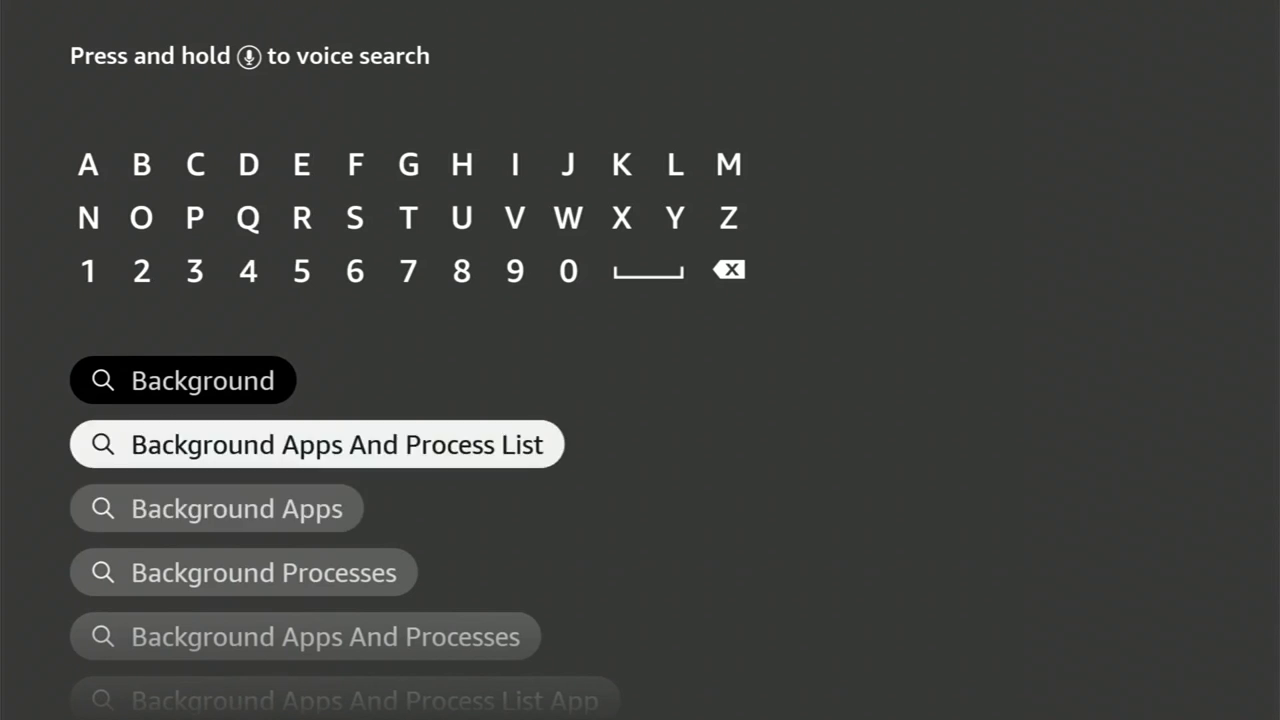
pyautogui.press('Return')
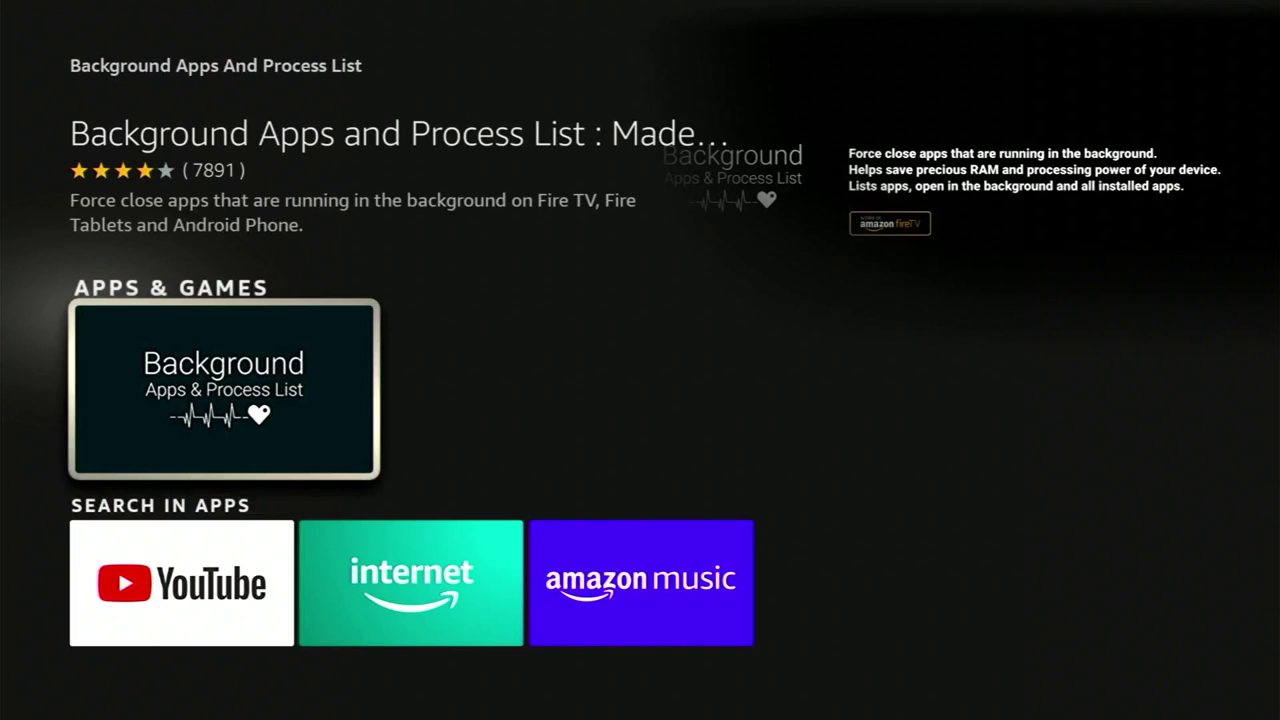
# Open the Background Apps and Process List store page, download the free app and launch it.
pyautogui.press('Return')
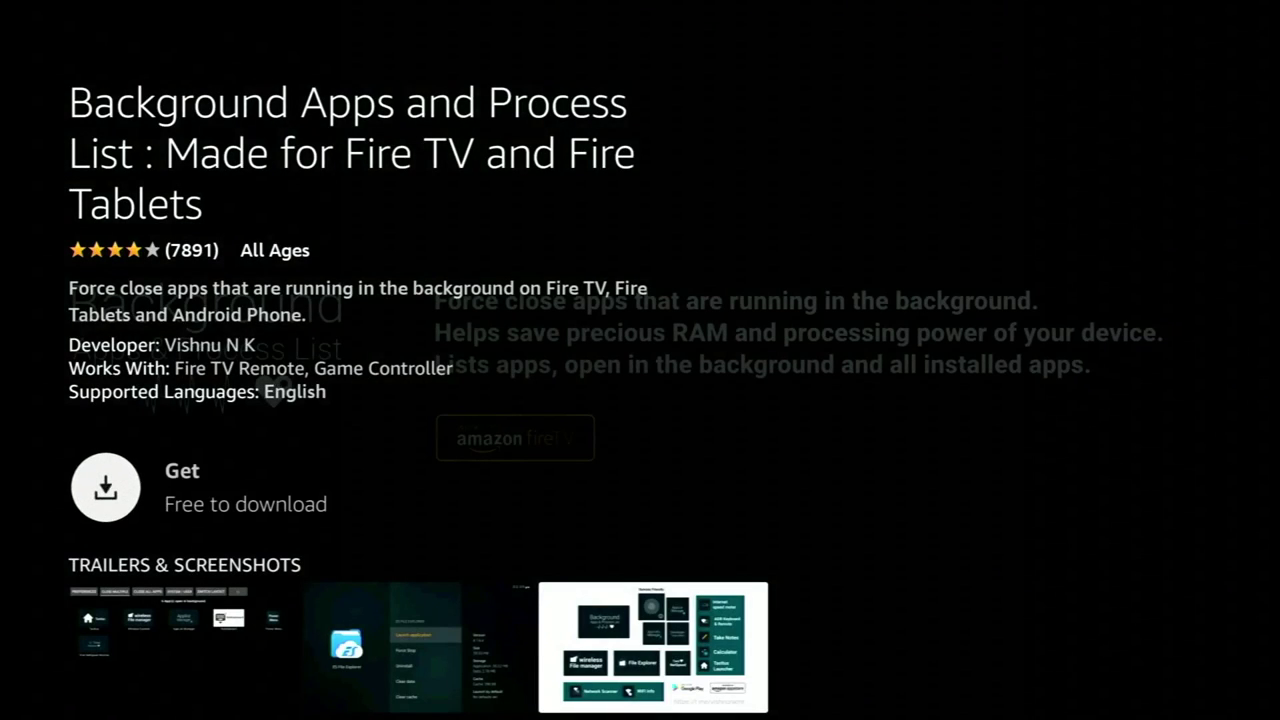
pyautogui.press('Return')
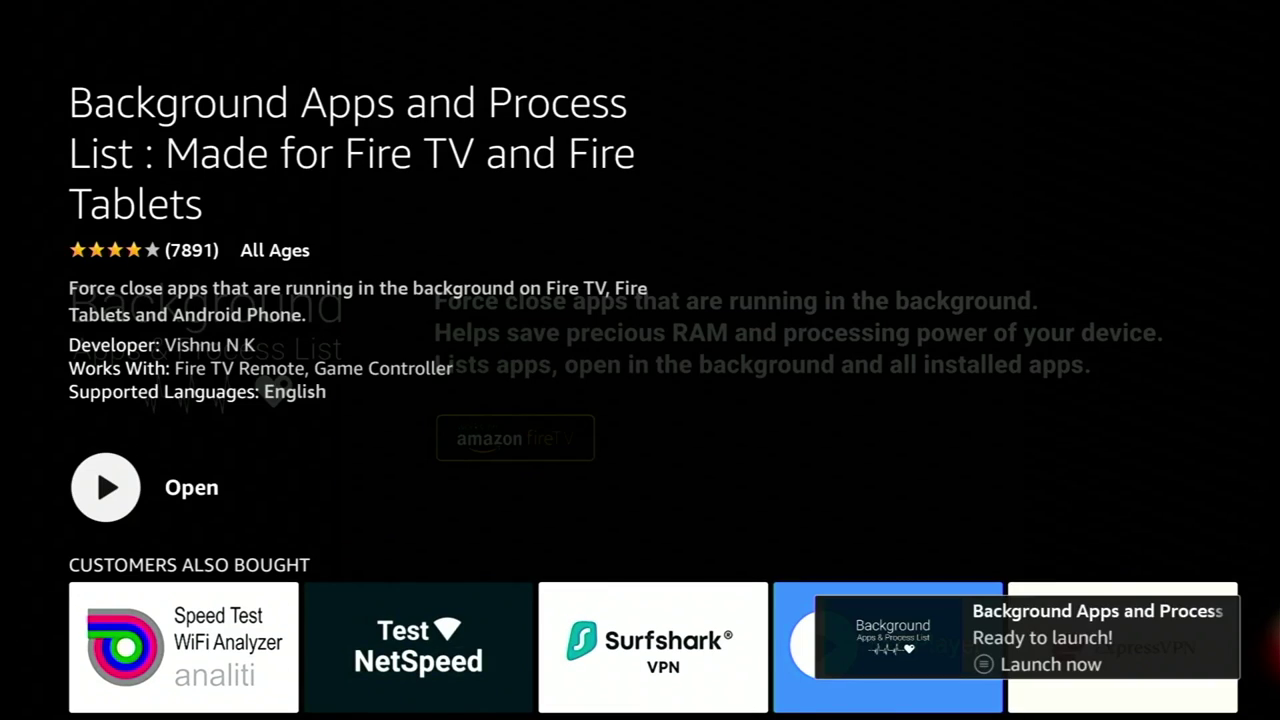
pyautogui.press('Return')
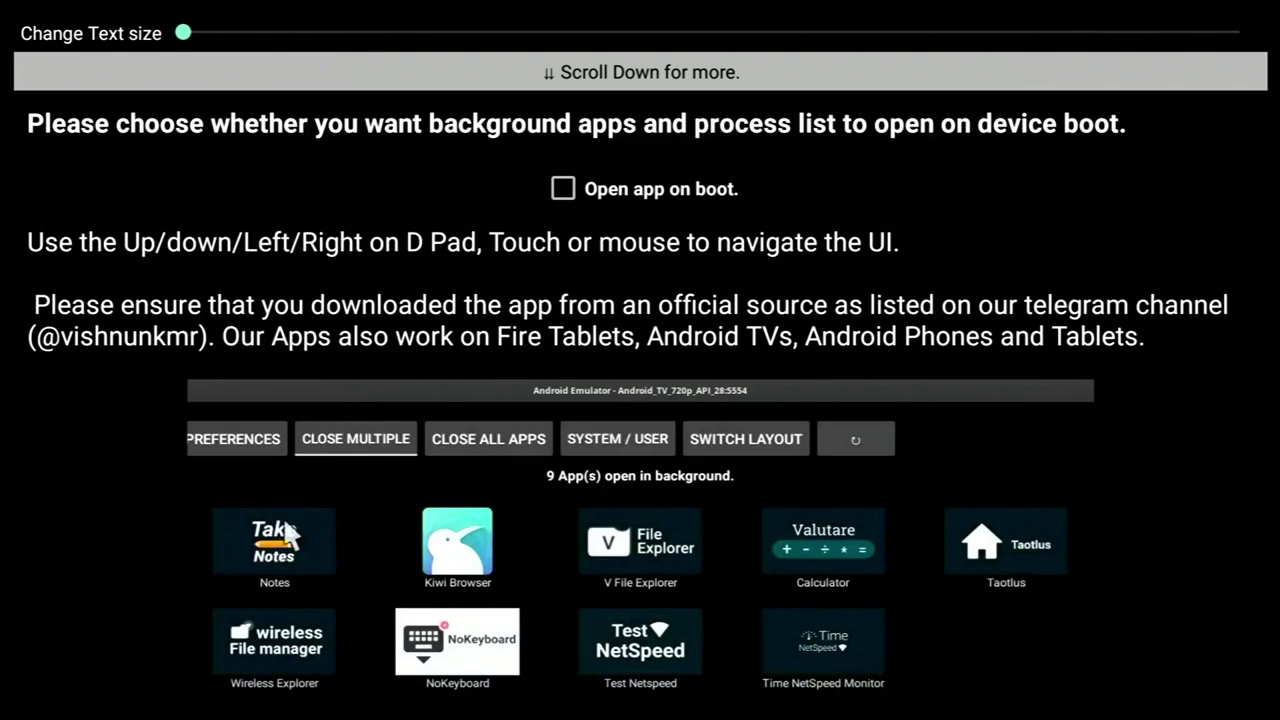
# Go past the open-on-boot option without enabling it and accept the introduction page.
pyautogui.press('Down')
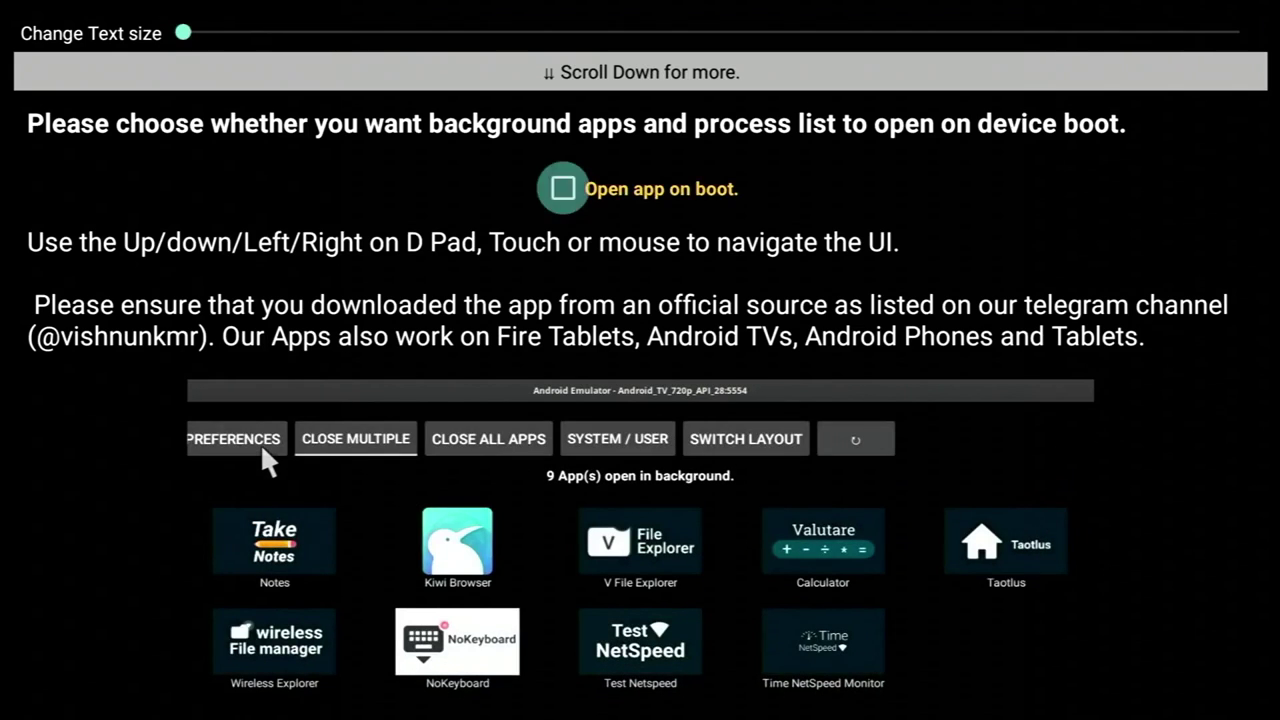
pyautogui.press('Down')
pyautogui.press('Left')
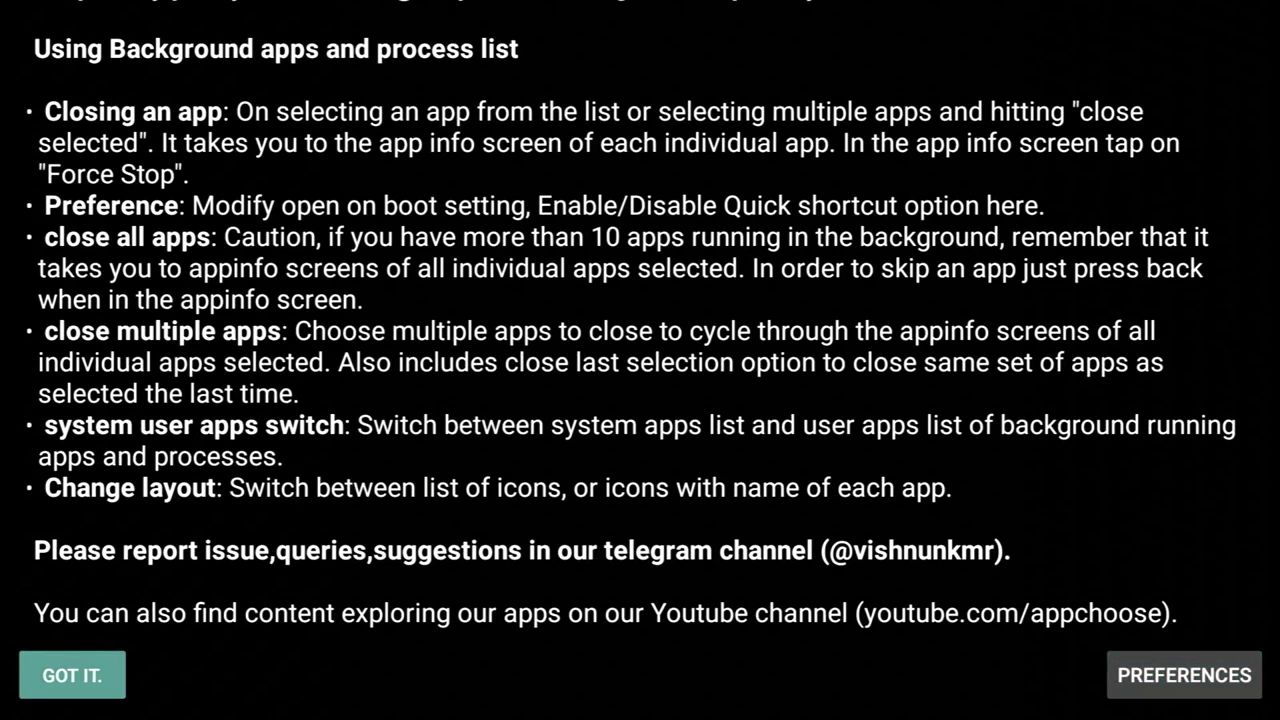
pyautogui.press('Return')
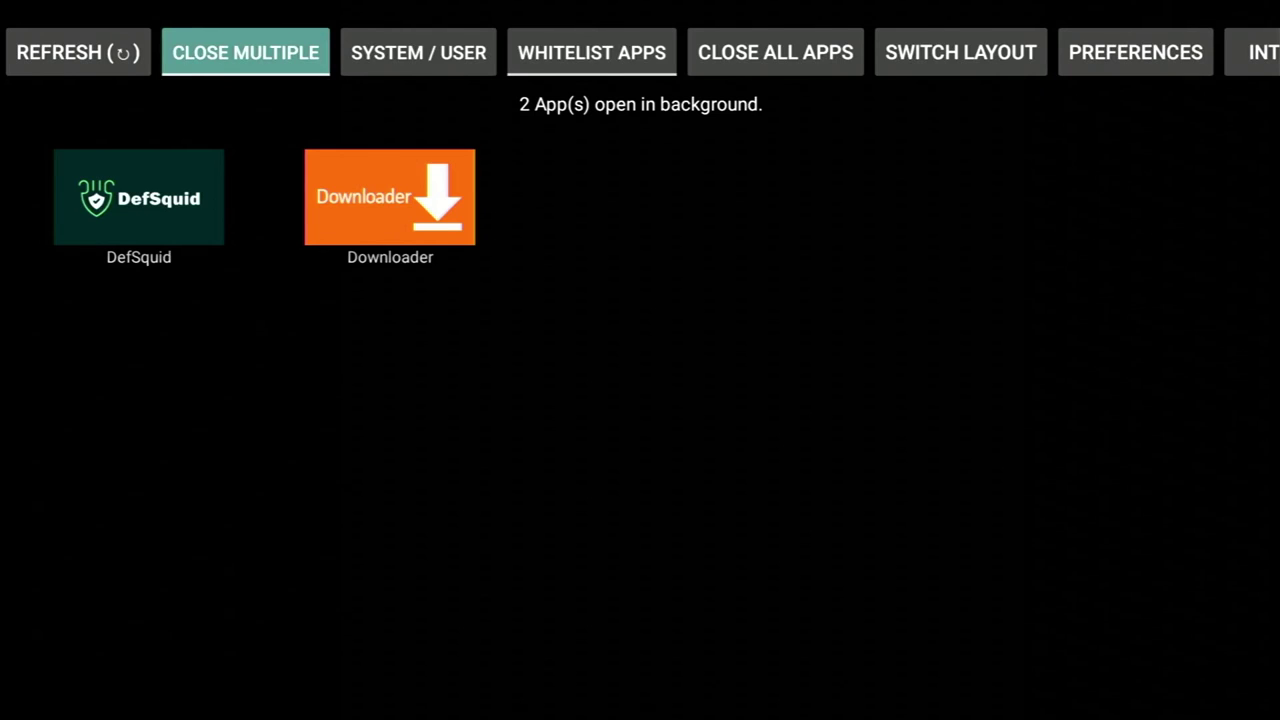
# View DefSquid's app info screen from the background apps list and return to the list.
pyautogui.press('Down')
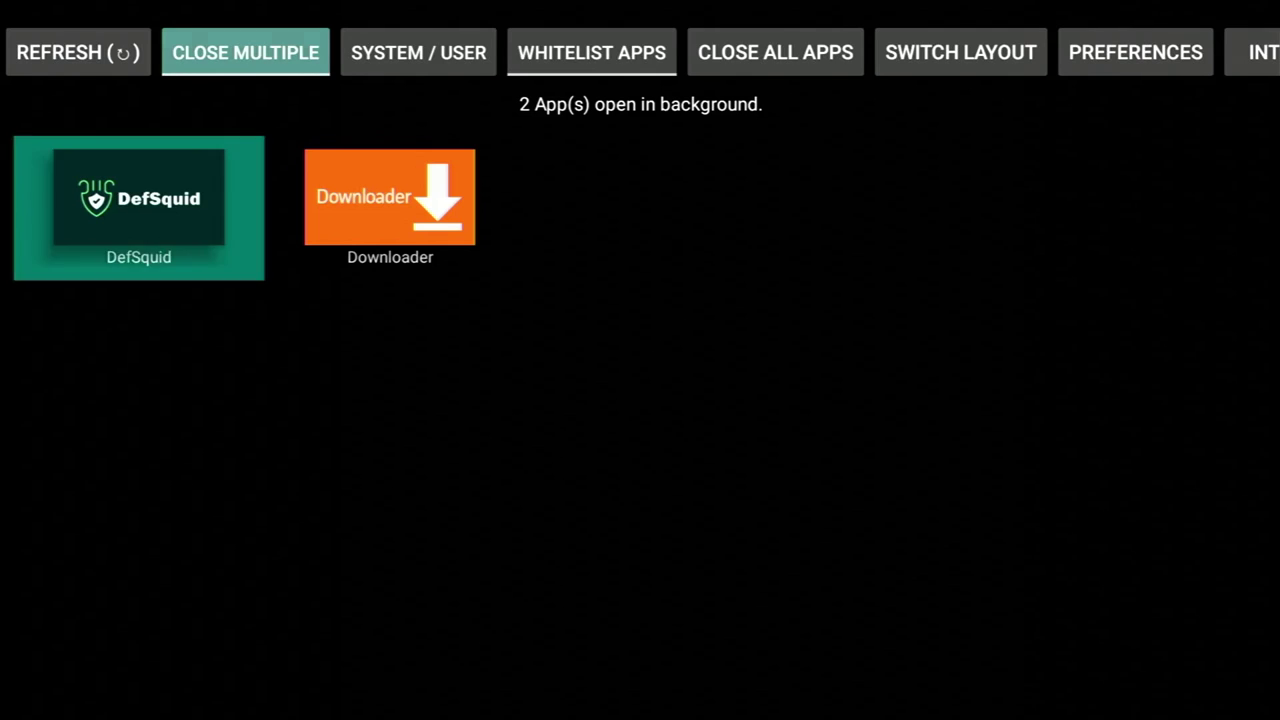
pyautogui.press('Return')
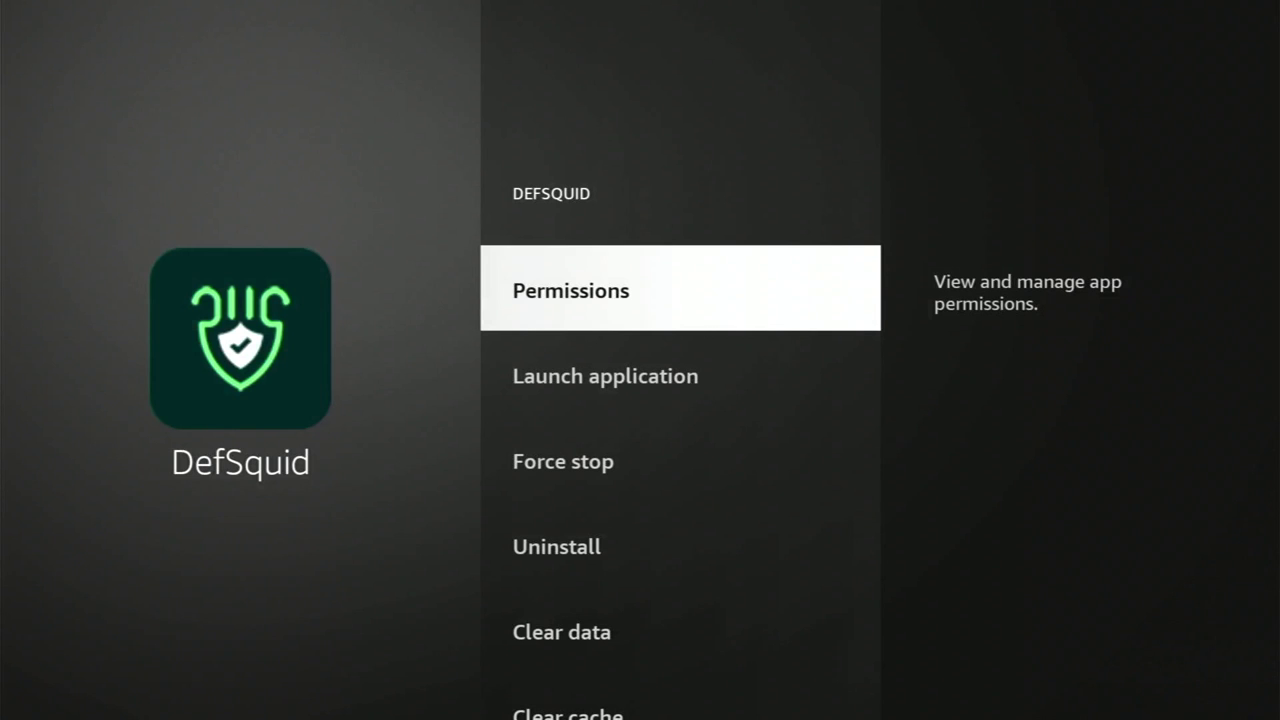
pyautogui.press('Escape')
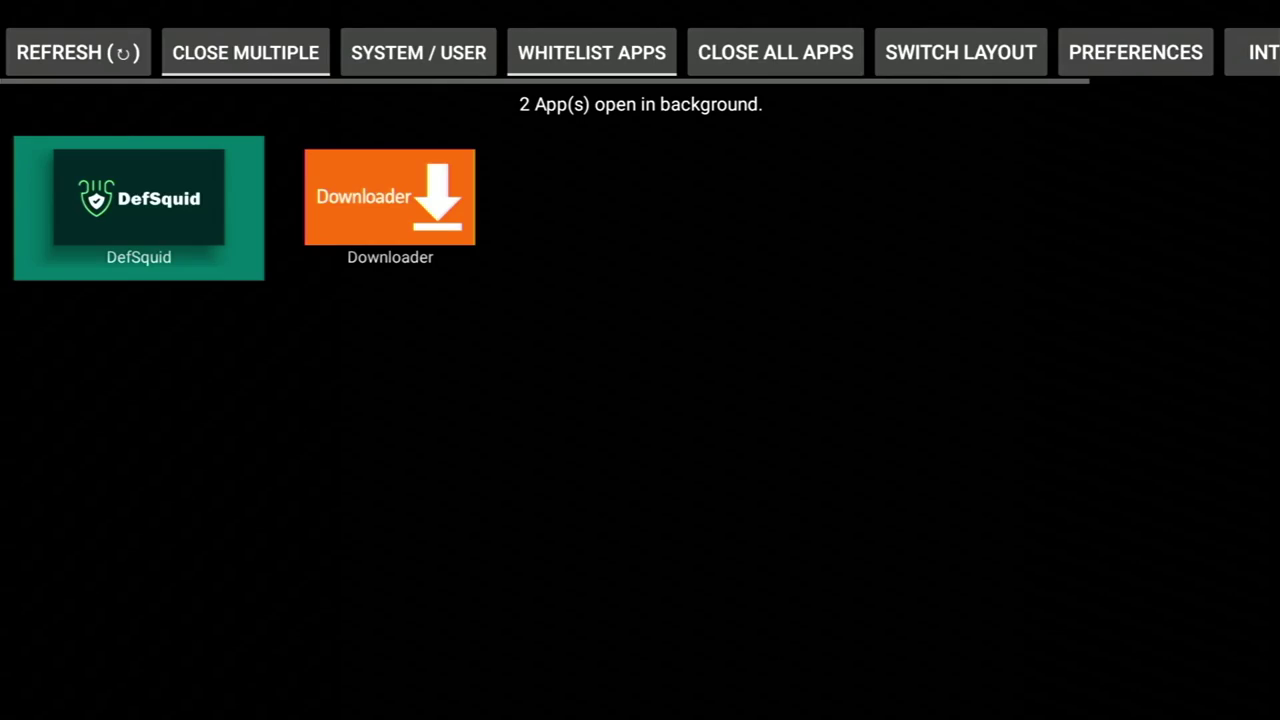
# Turn on closing of multiple apps and select DefSquid and Downloader for closing.
pyautogui.press('Up')
pyautogui.press('Right')
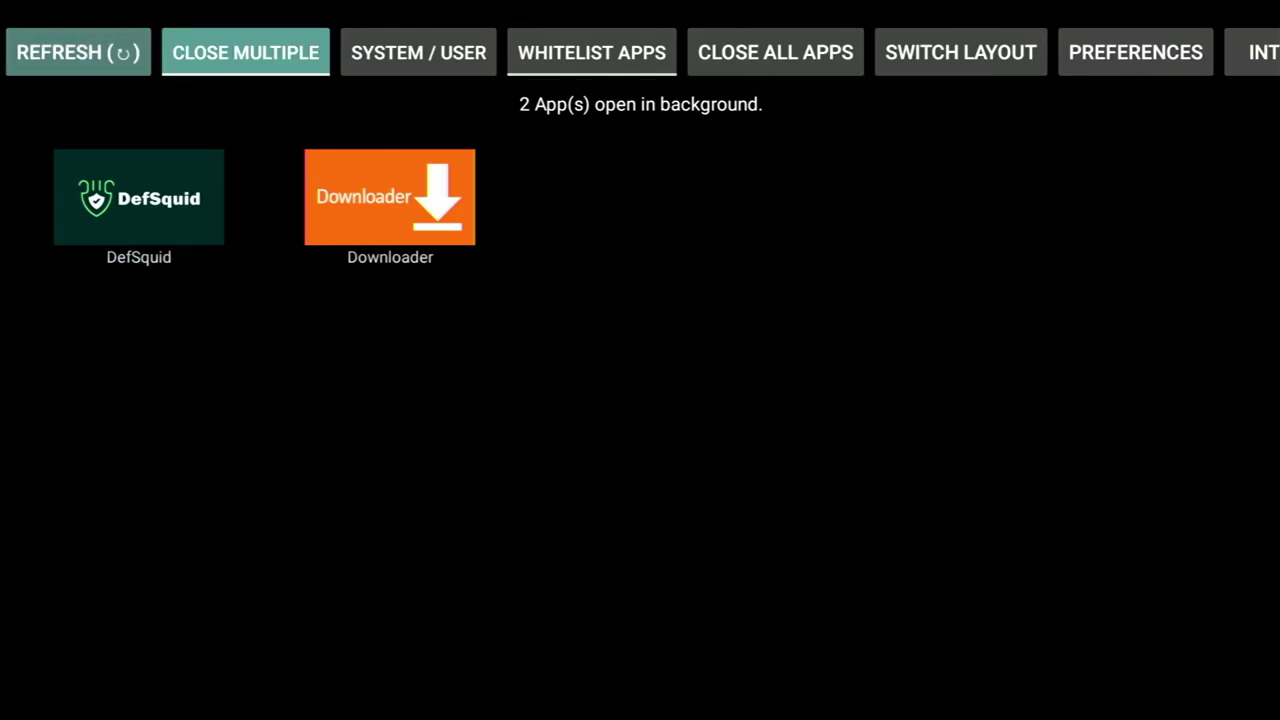
pyautogui.press('Return')
pyautogui.press('Down')
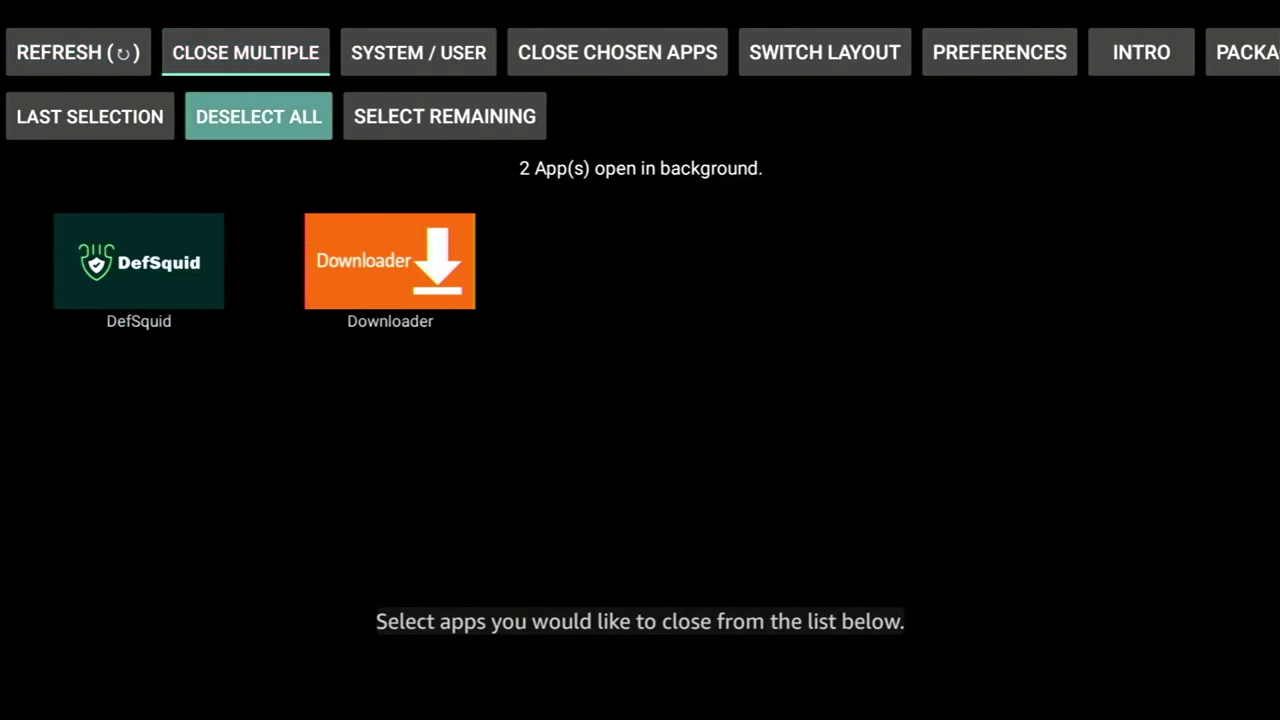
pyautogui.press('Down')
pyautogui.press('Return')
pyautogui.press('Right')
pyautogui.press('Return')
pyautogui.press('Up')
pyautogui.press('Left')
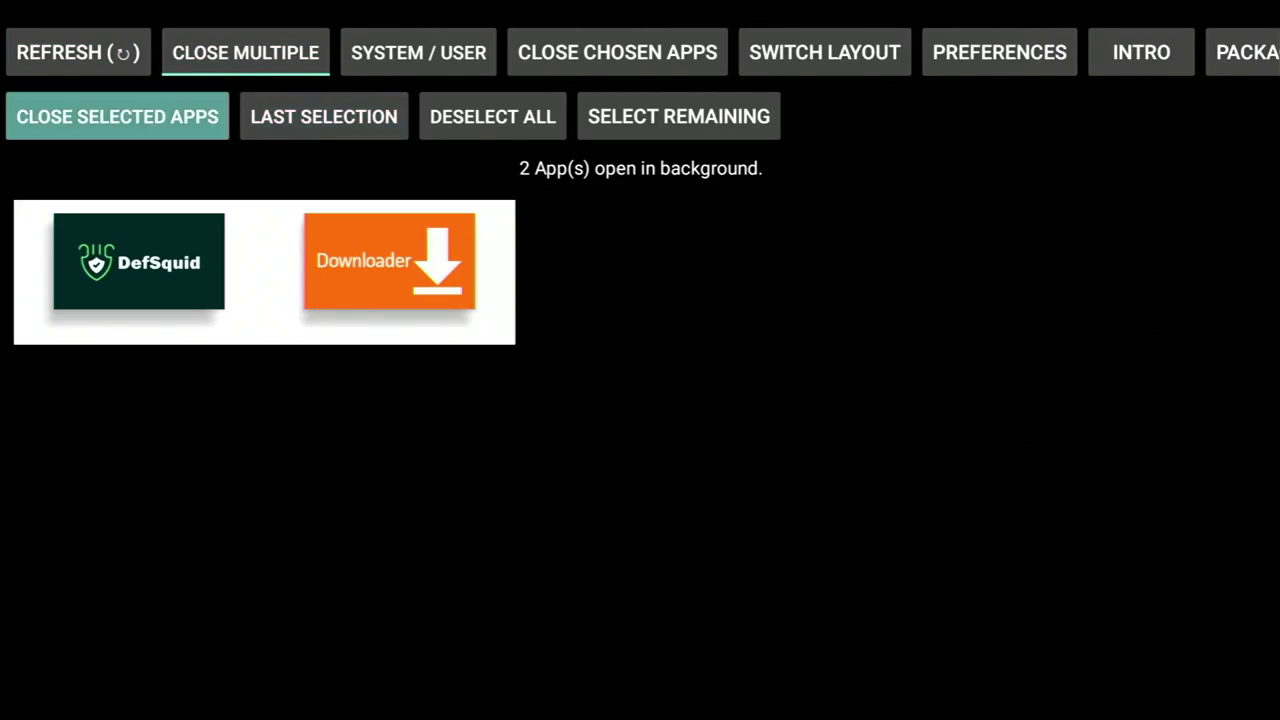
# Close the selected apps by force-stopping DefSquid and Downloader on their app info screens.
pyautogui.press('Return')
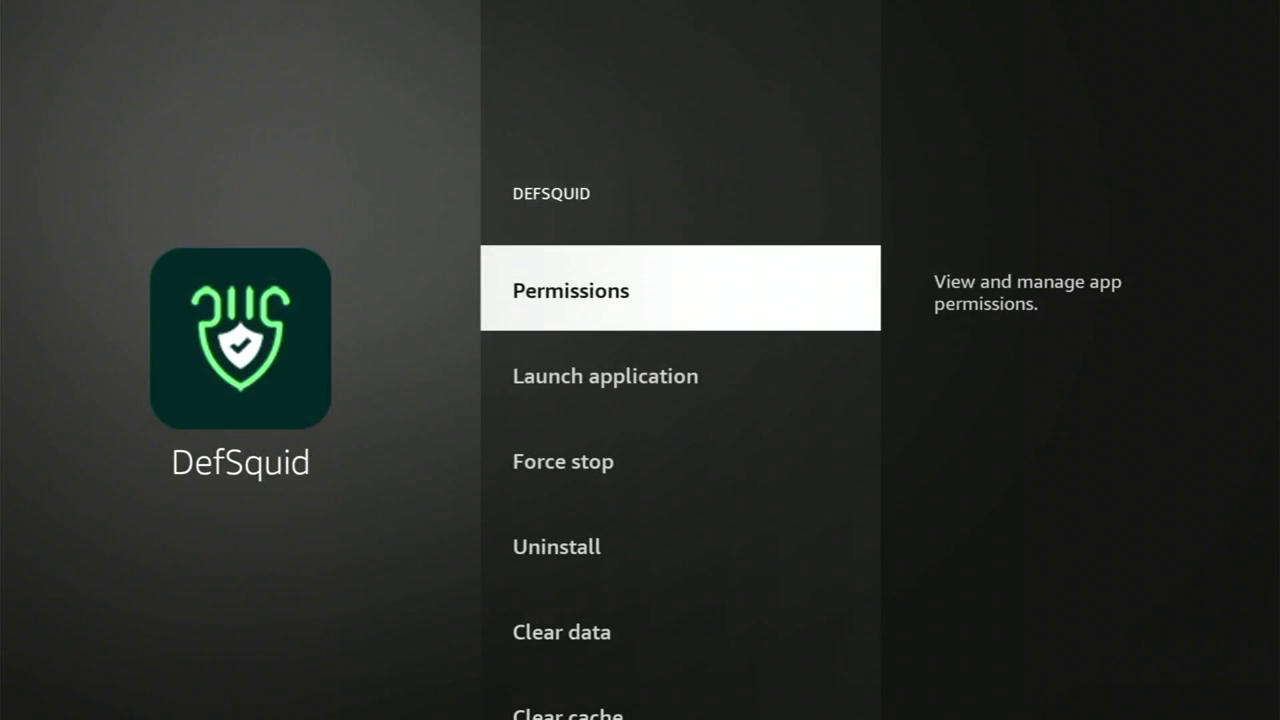
pyautogui.press('Down')
pyautogui.press('Down')
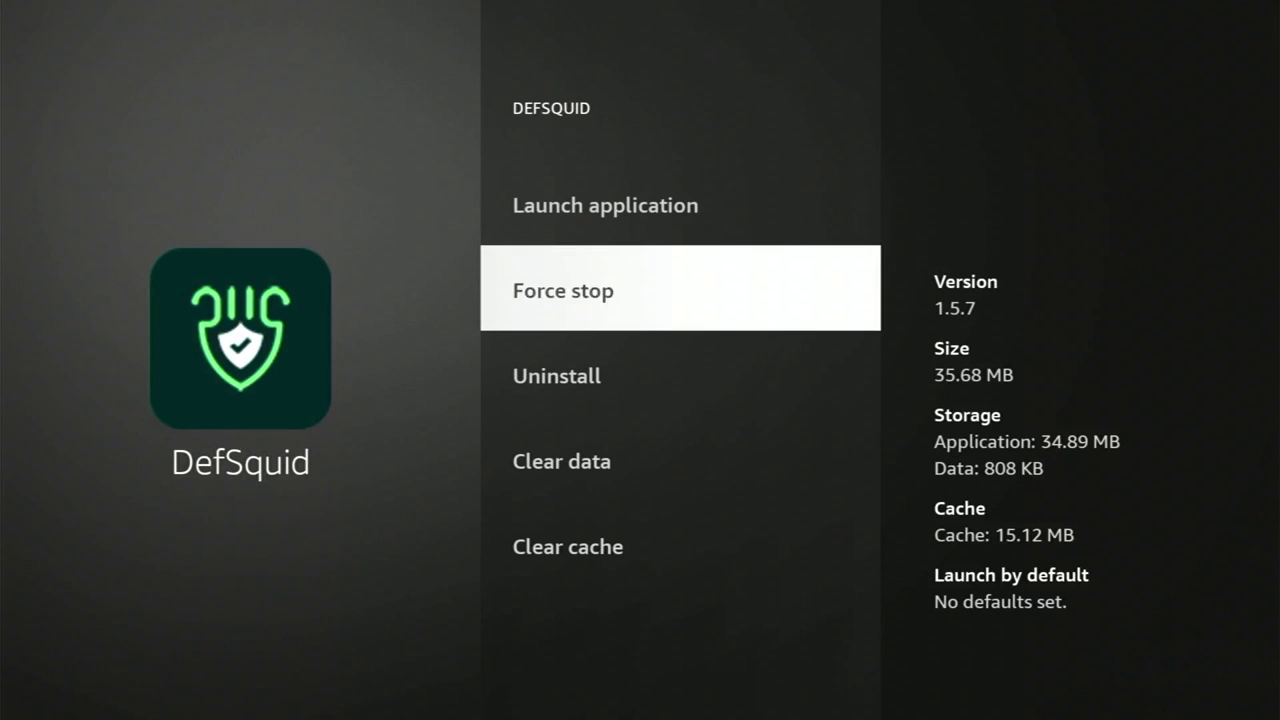
pyautogui.press('Escape')
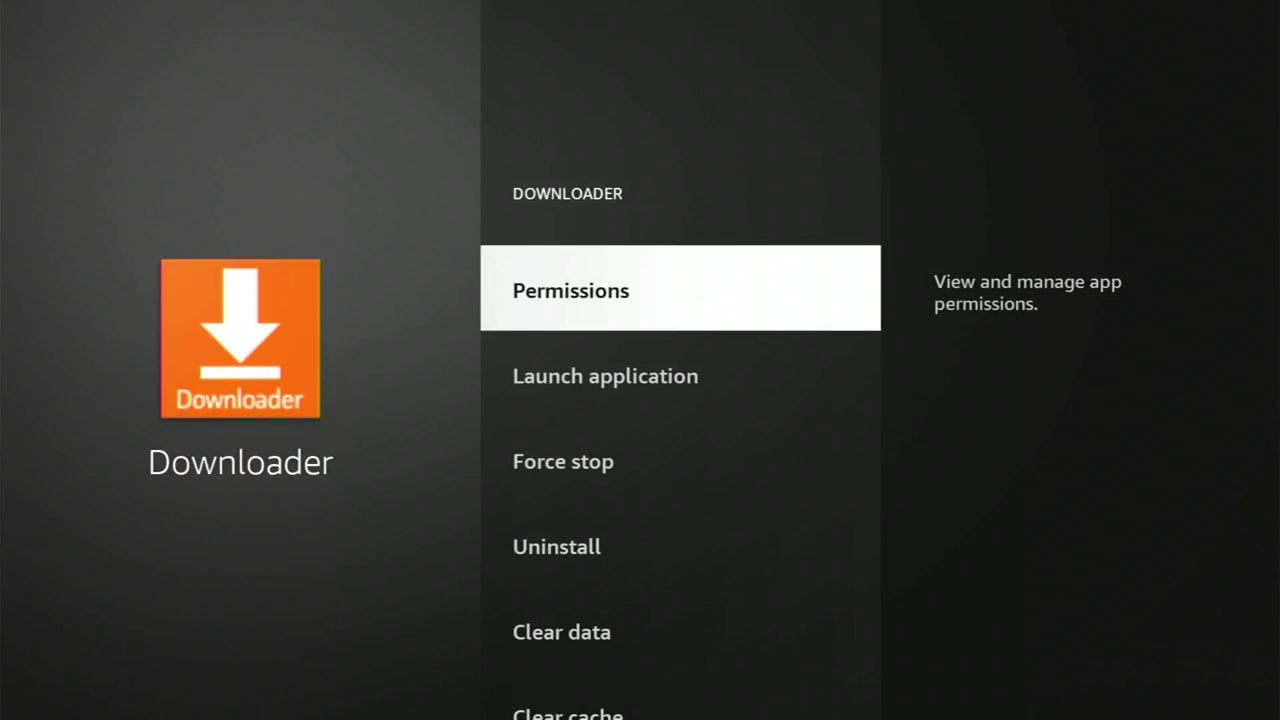
pyautogui.press('Down')
pyautogui.press('Down')
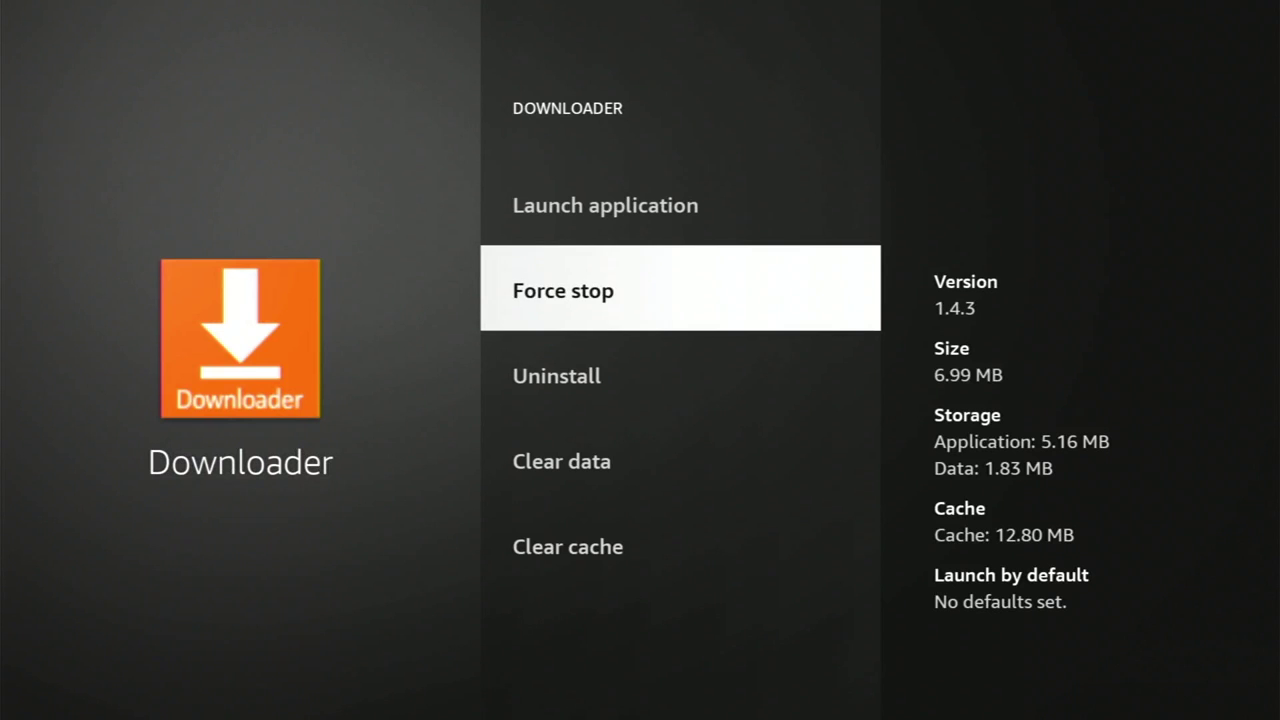
pyautogui.press('Escape')
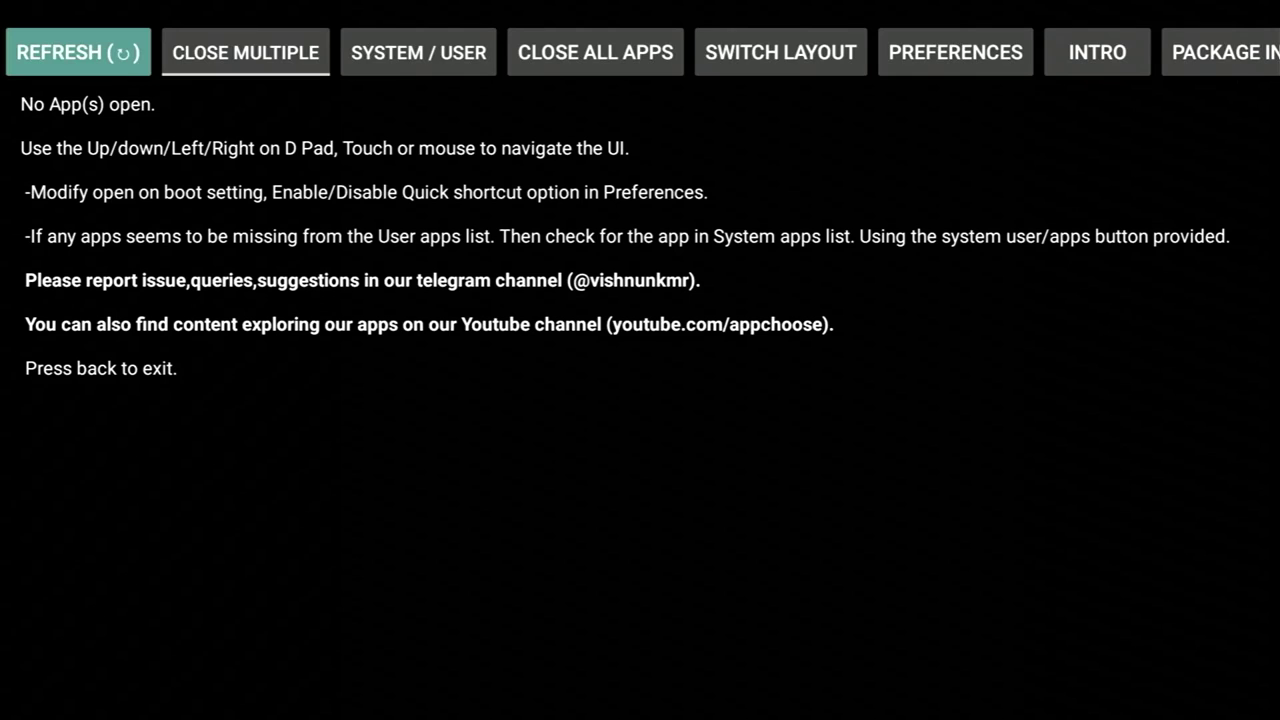
# Turn on closing of multiple apps again, exit the background apps tool and return to the home screen.
pyautogui.press('Right')
pyautogui.press('Return')
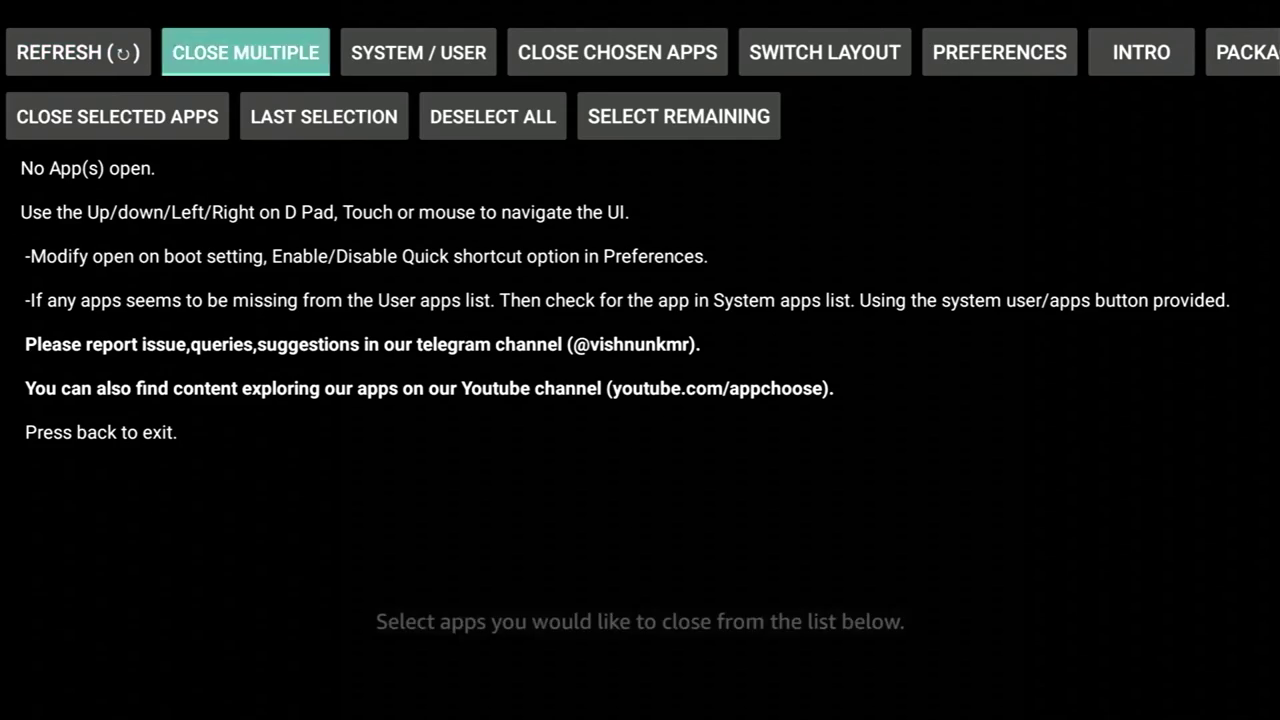
pyautogui.press('Left')
pyautogui.press('Right')
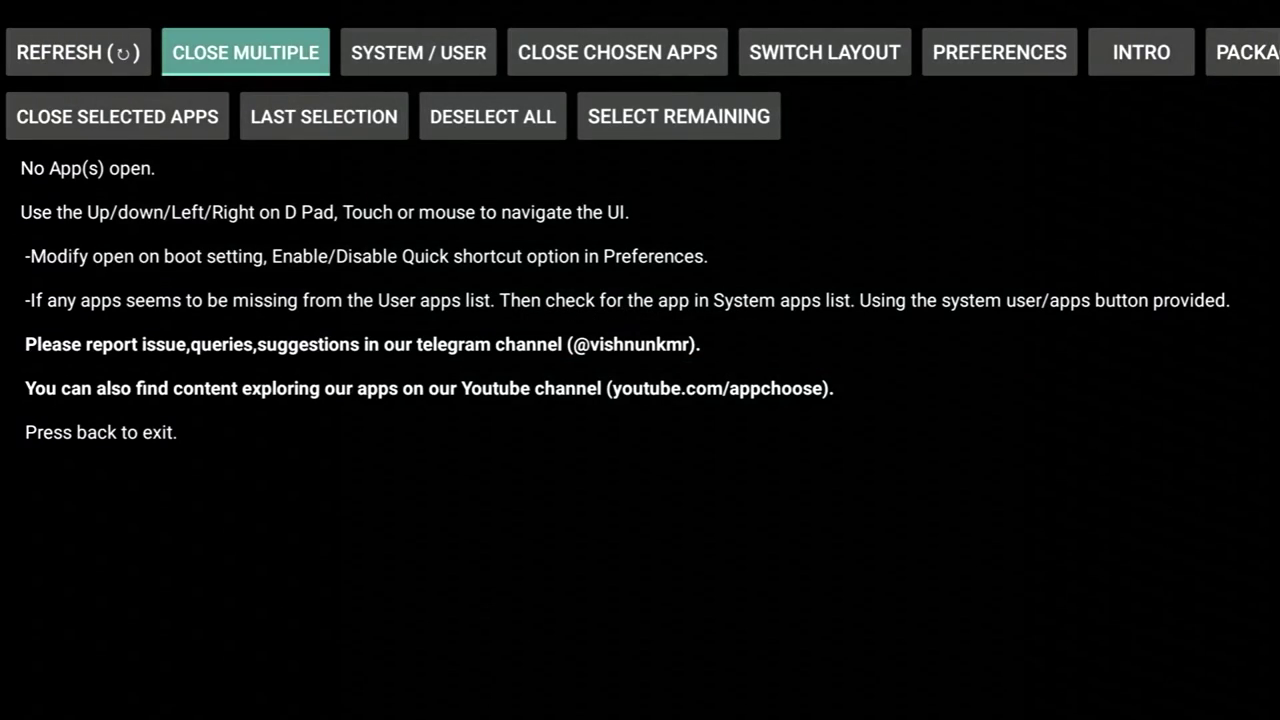
pyautogui.press('Left')
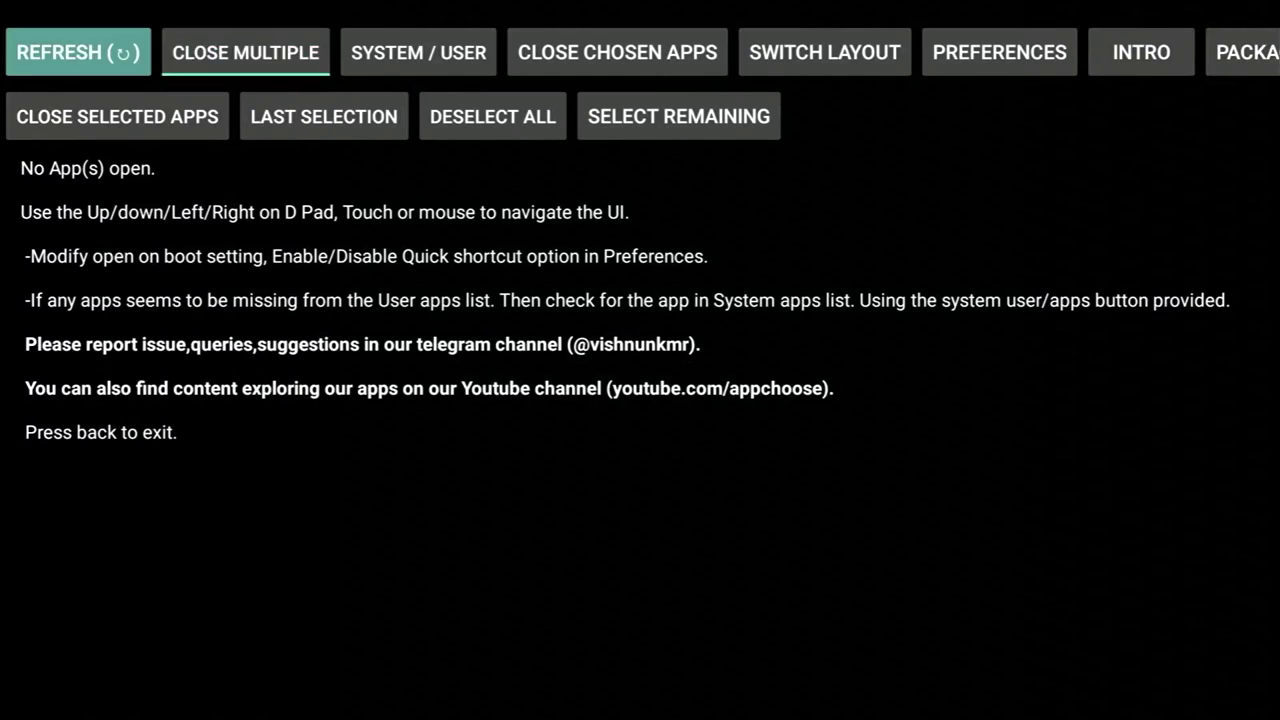
pyautogui.press('Escape')
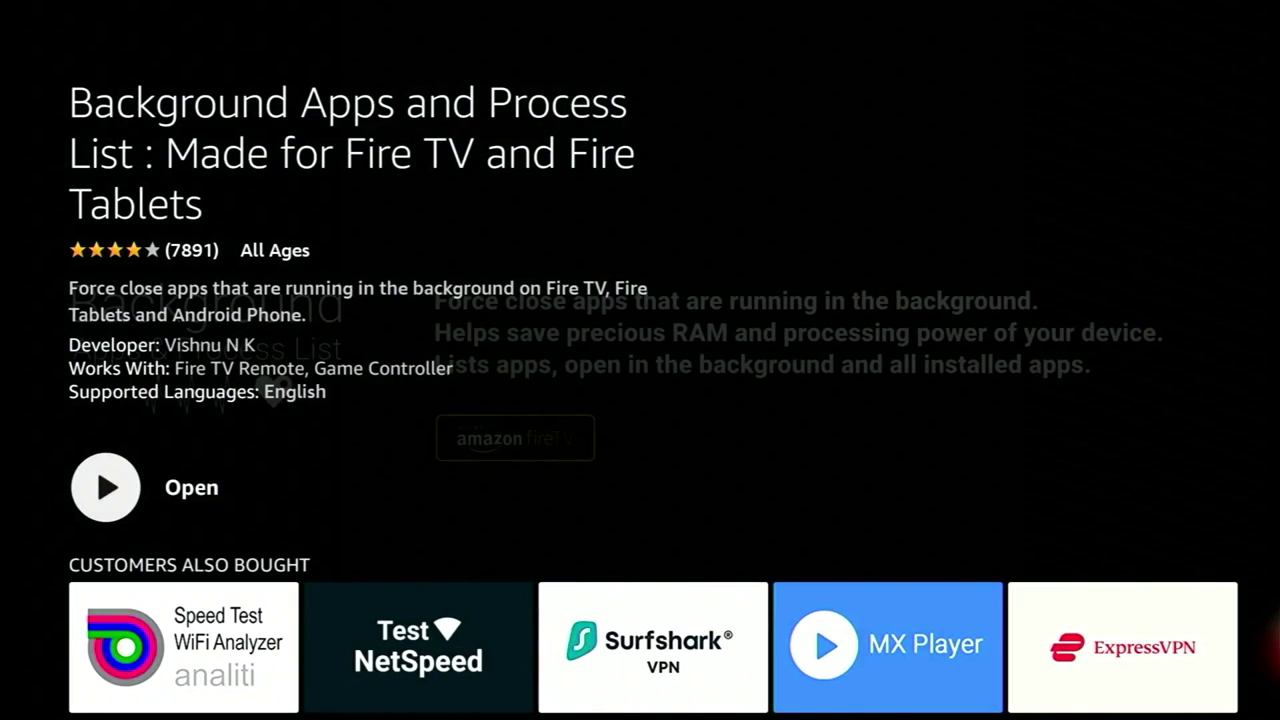
pyautogui.press('Home')
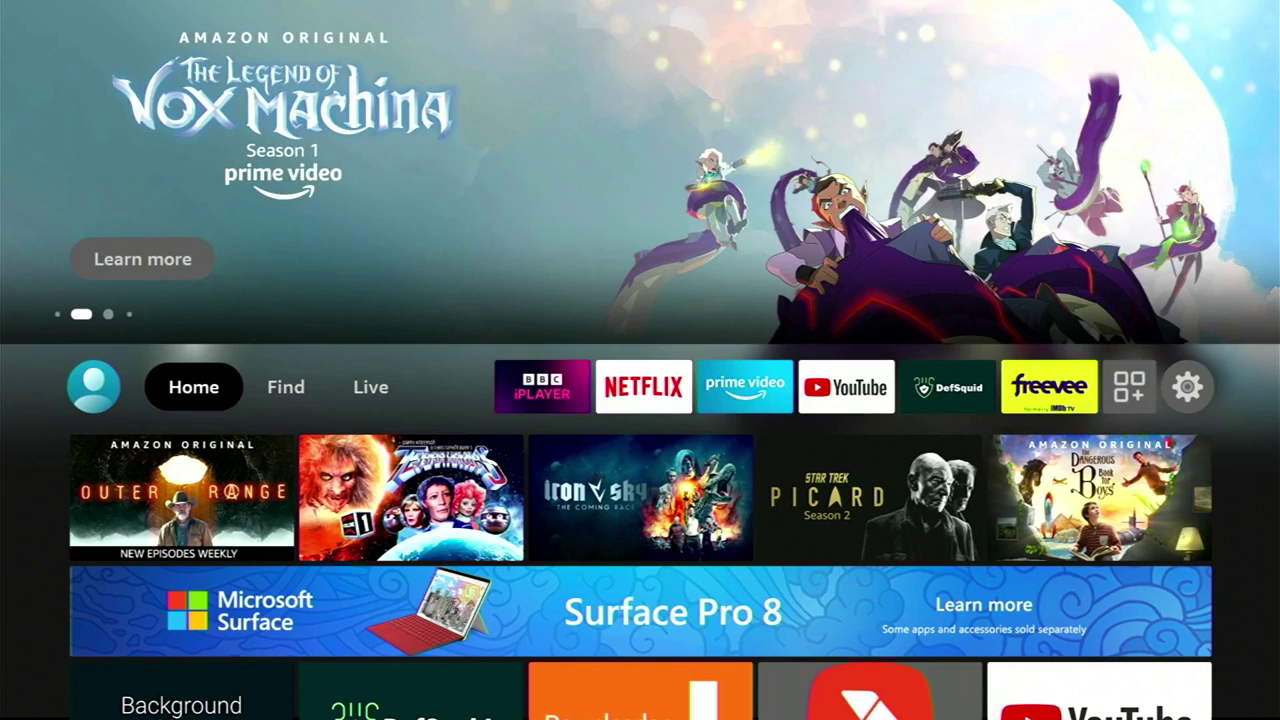
pyautogui.press('Left')
pyautogui.press('Left')
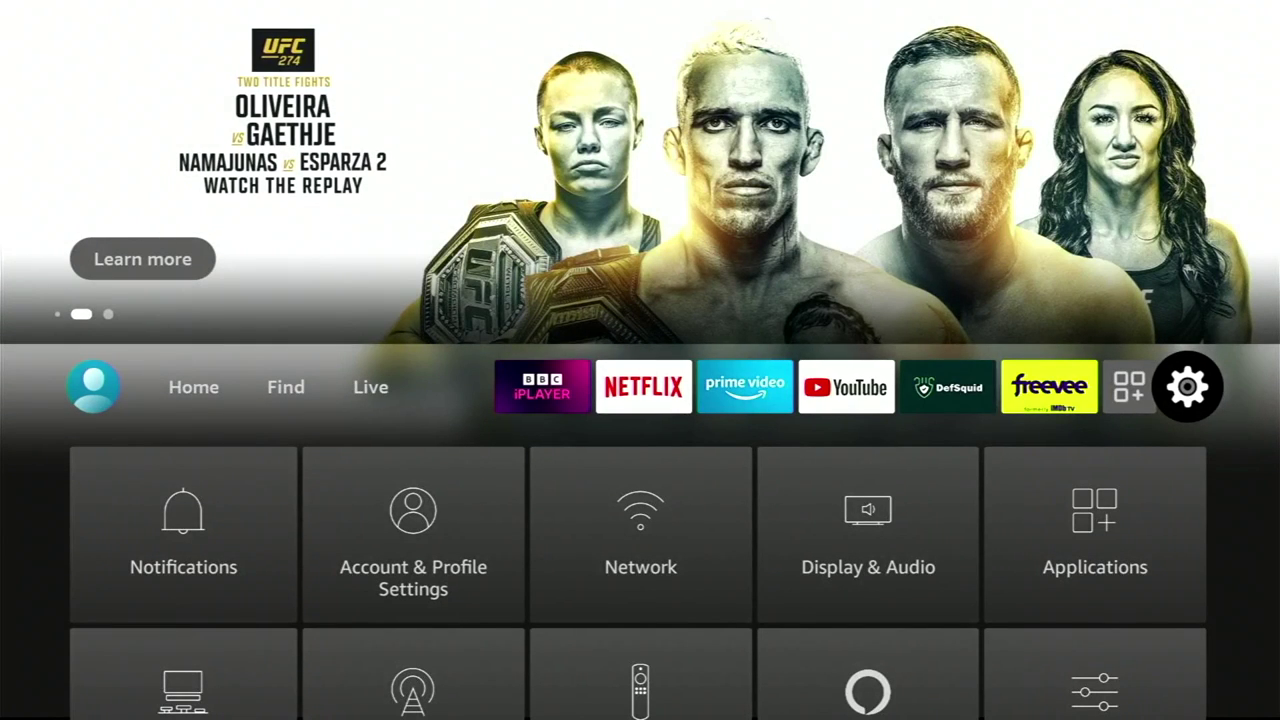
pyautogui.press('Home')
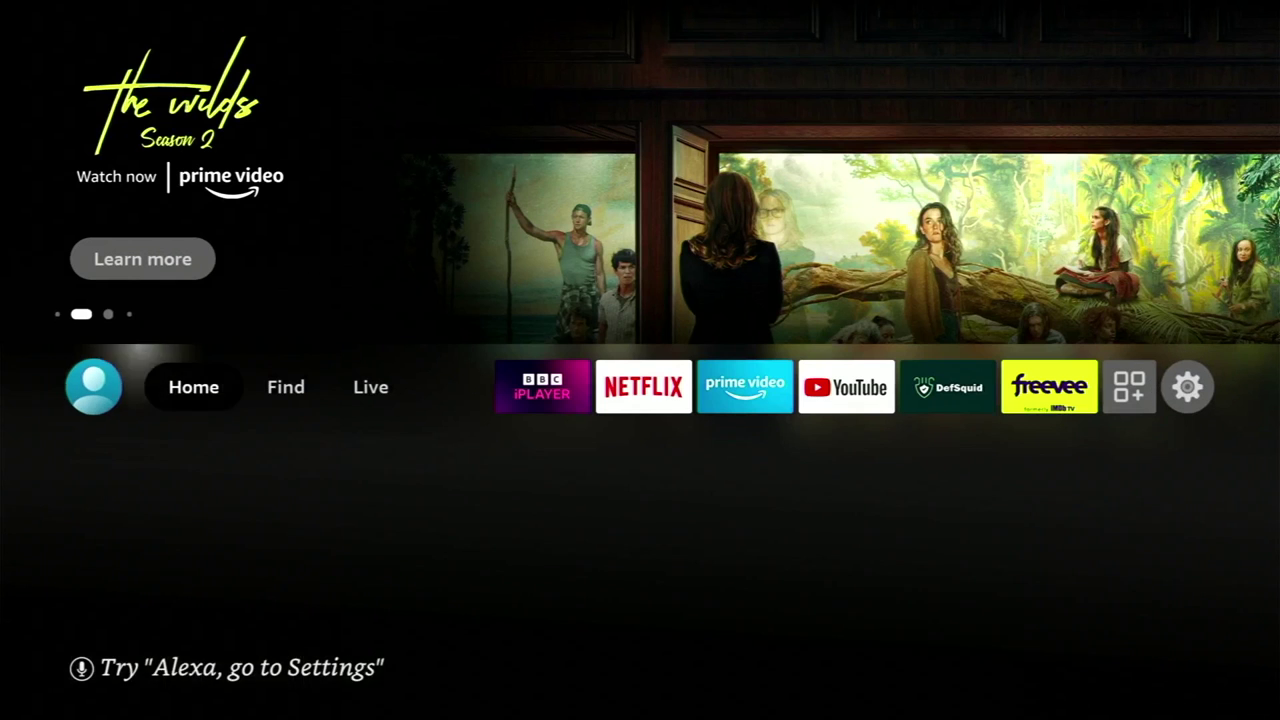
# Show the device settings categories from the Fire TV home screen.
pyautogui.press('Right')
pyautogui.press('Right')
pyautogui.press('Right')
pyautogui.press('Right')
pyautogui.press('Right')
pyautogui.press('Right')
pyautogui.press('Right')
pyautogui.press('Right')
pyautogui.press('Right')
pyautogui.press('Right')
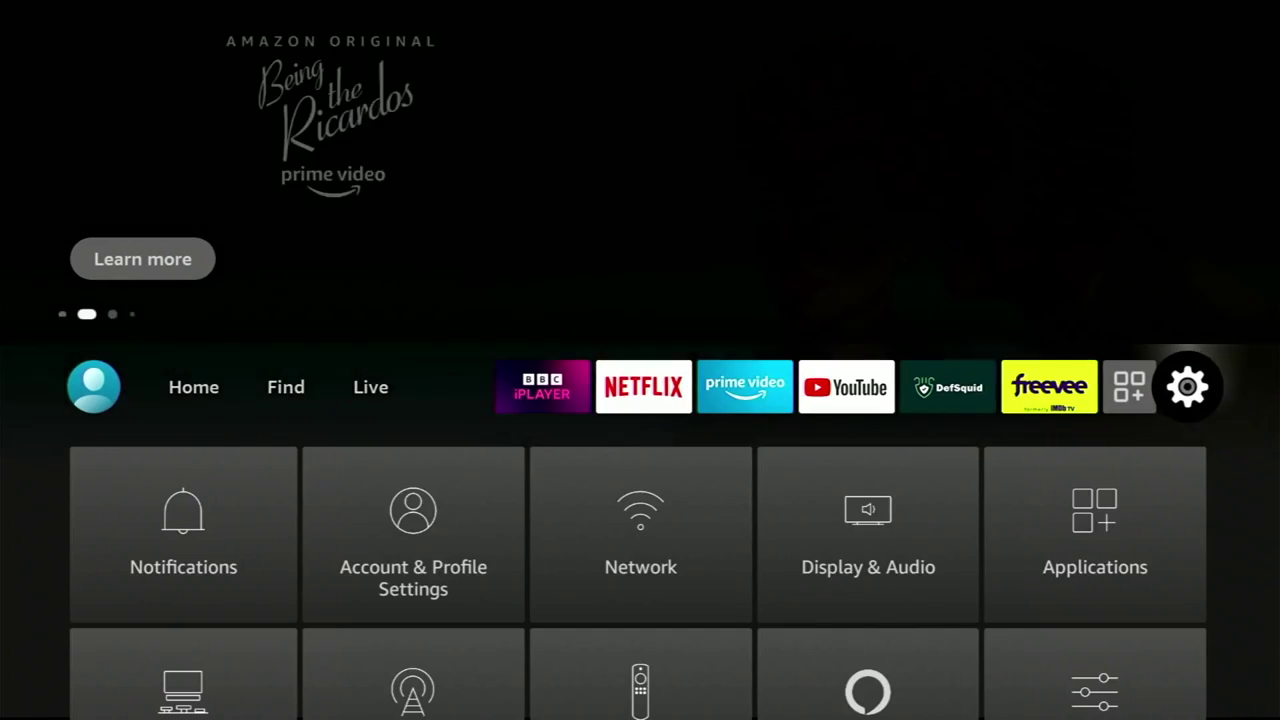
# Open Notification Settings within the device's Preferences.
pyautogui.press('Down')
pyautogui.press('Down')
pyautogui.press('Left')
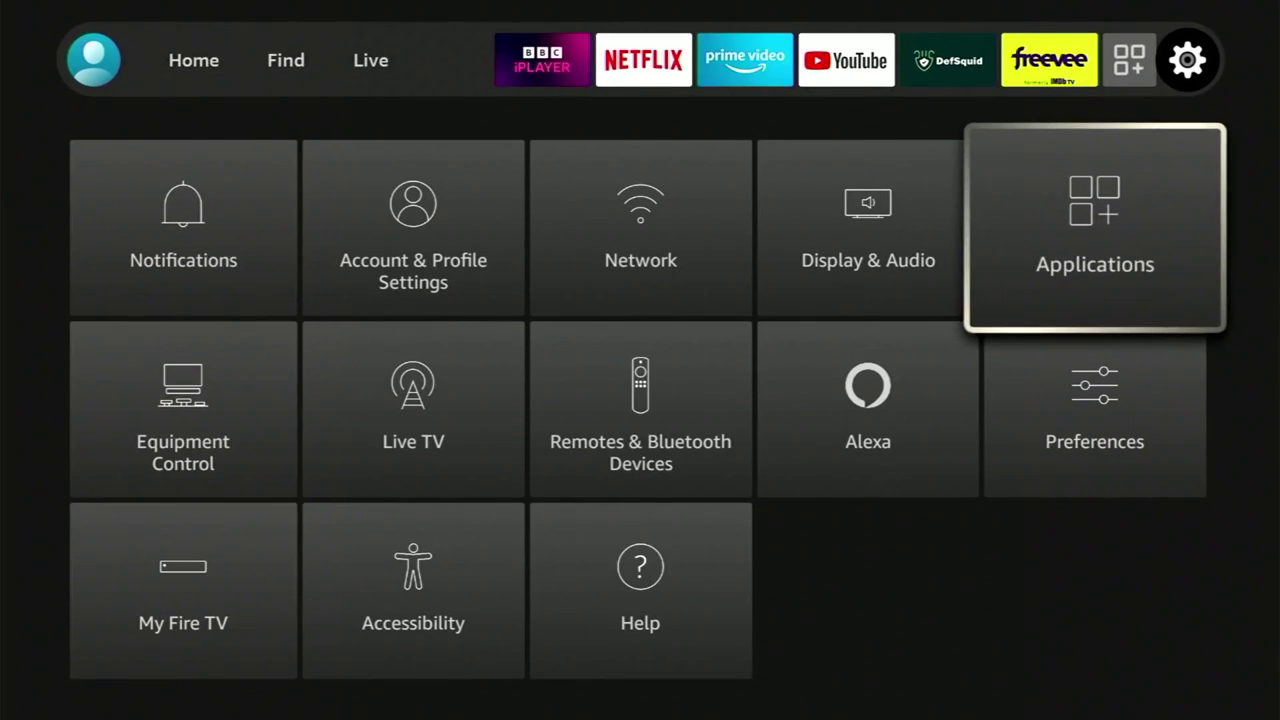
pyautogui.press('Down')
pyautogui.press('Return')
pyautogui.press('Down')
pyautogui.press('Down')
pyautogui.press('Down')
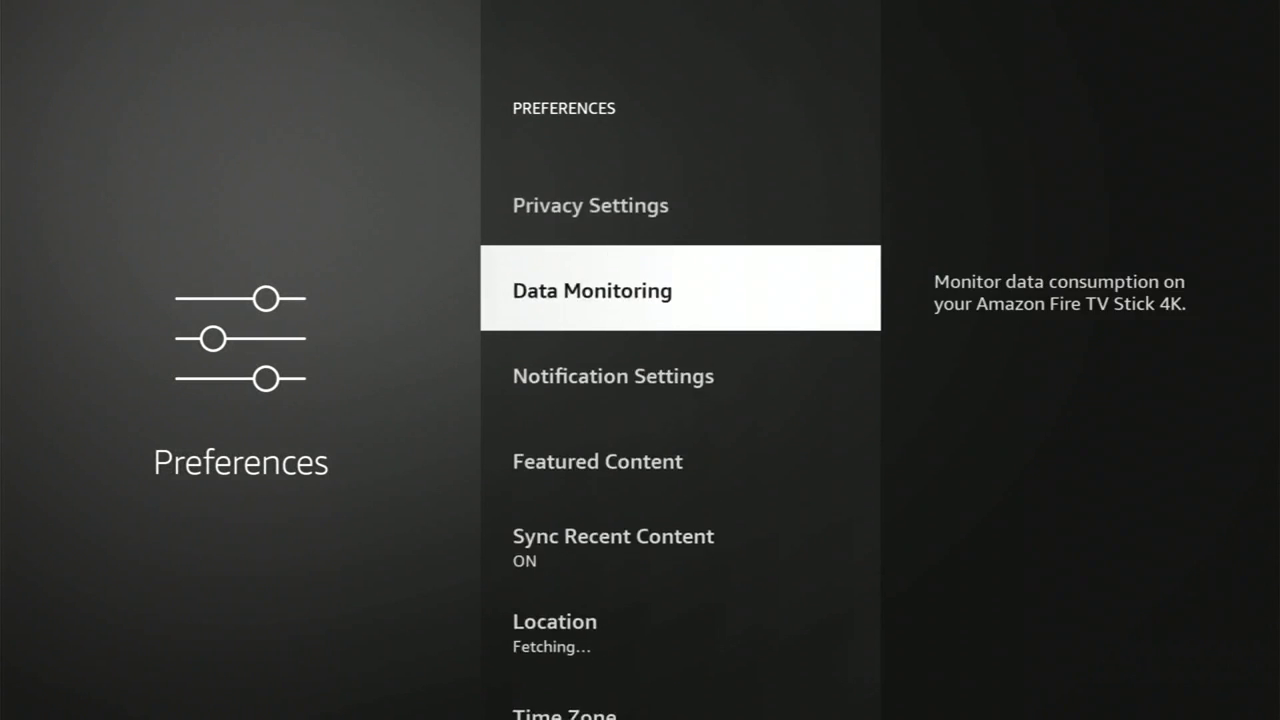
pyautogui.press('Return')
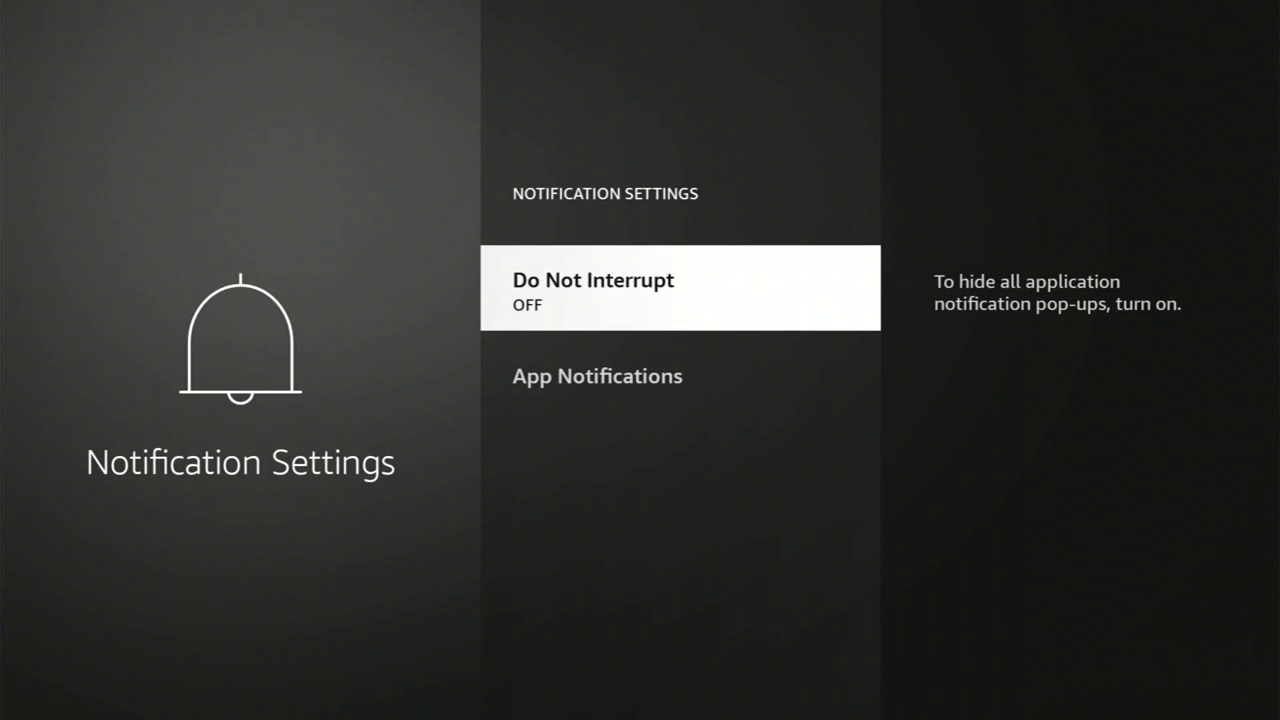
# Block notifications from DefSquid and Downloader in the individual app notification list and return to Notification Settings.
pyautogui.press('Down')
pyautogui.press('Return')
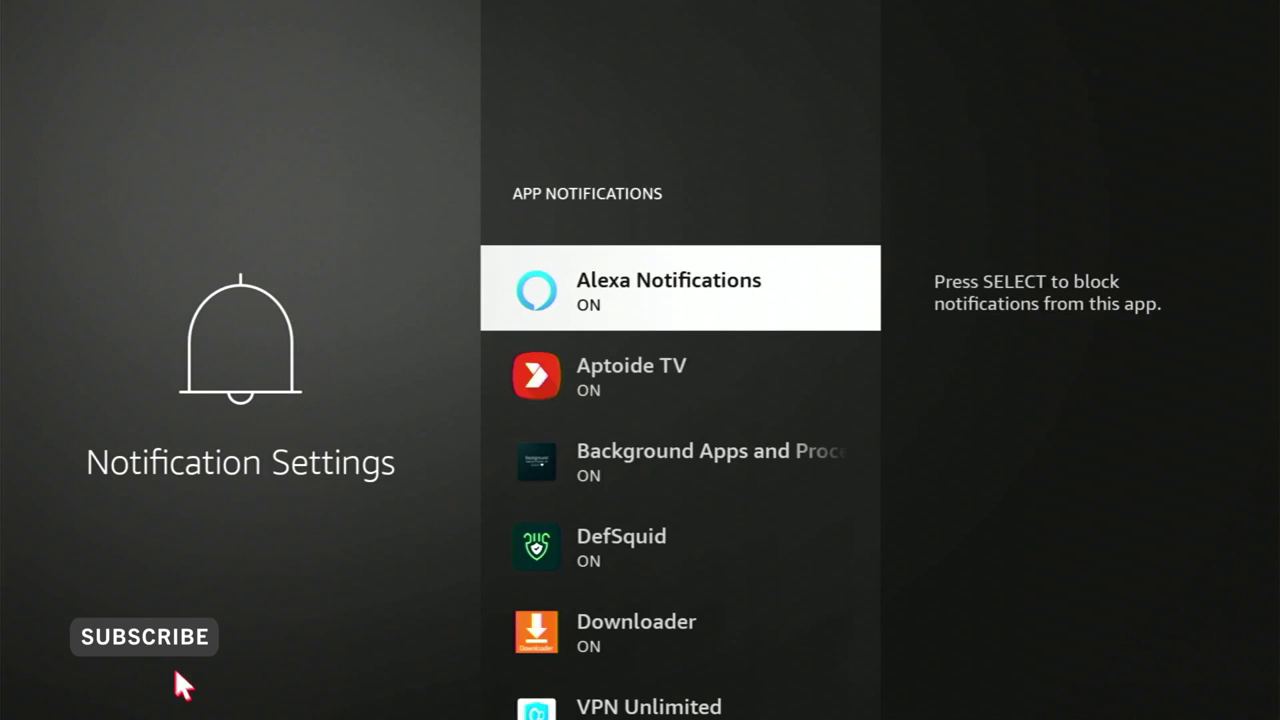
pyautogui.press('Down')
pyautogui.press('Down')
pyautogui.press('Down')
pyautogui.press('Down')
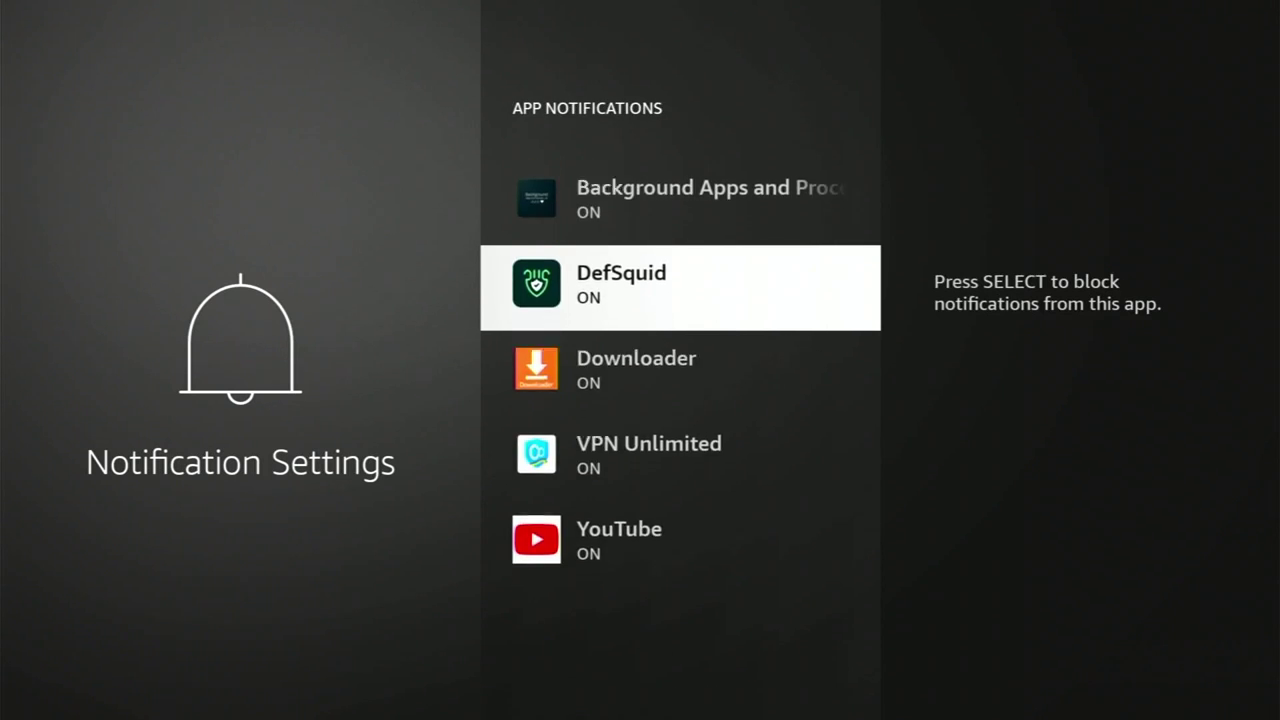
pyautogui.press('Up')
pyautogui.press('Up')
pyautogui.press('Down')
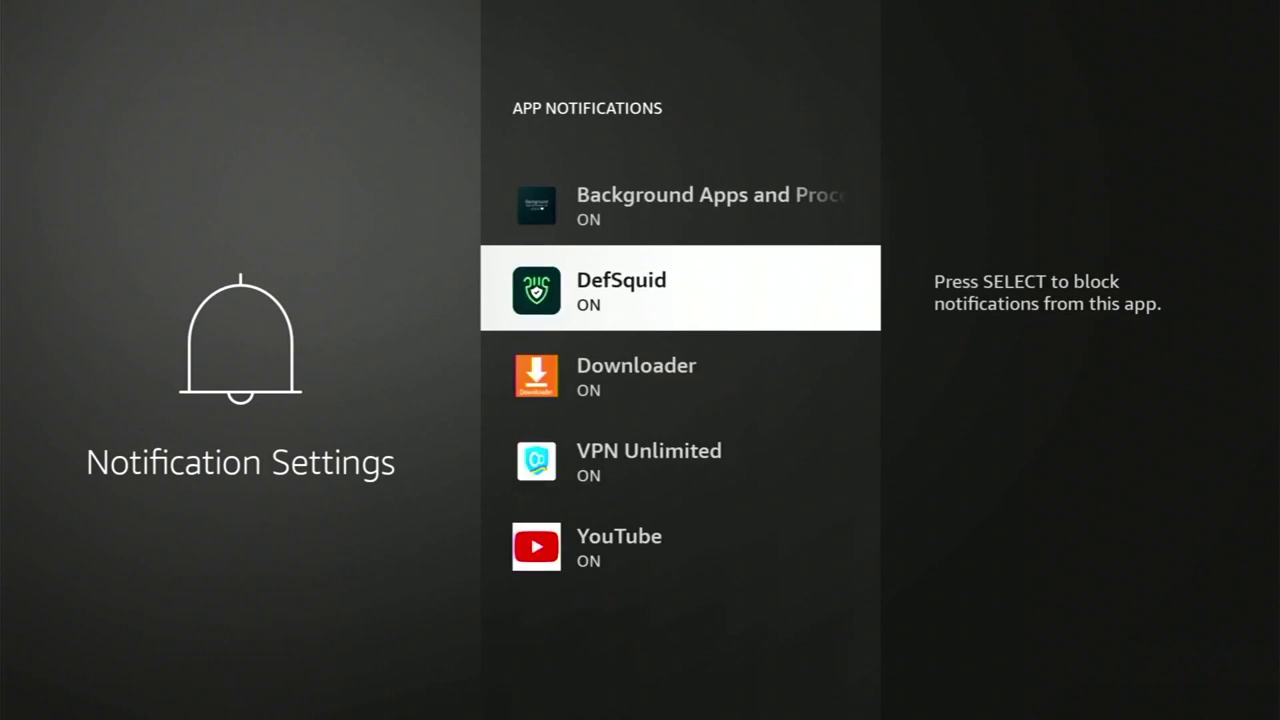
pyautogui.press('Return')
pyautogui.press('Down')
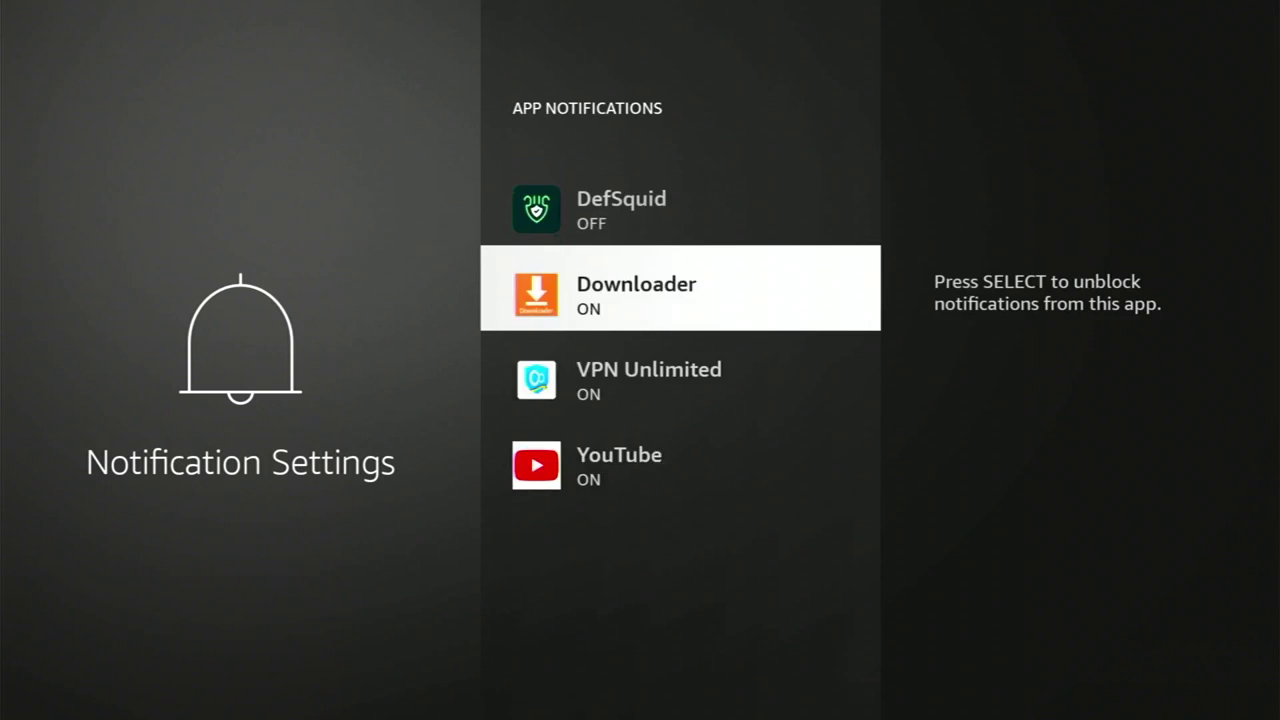
pyautogui.press('Return')
pyautogui.press('Escape')
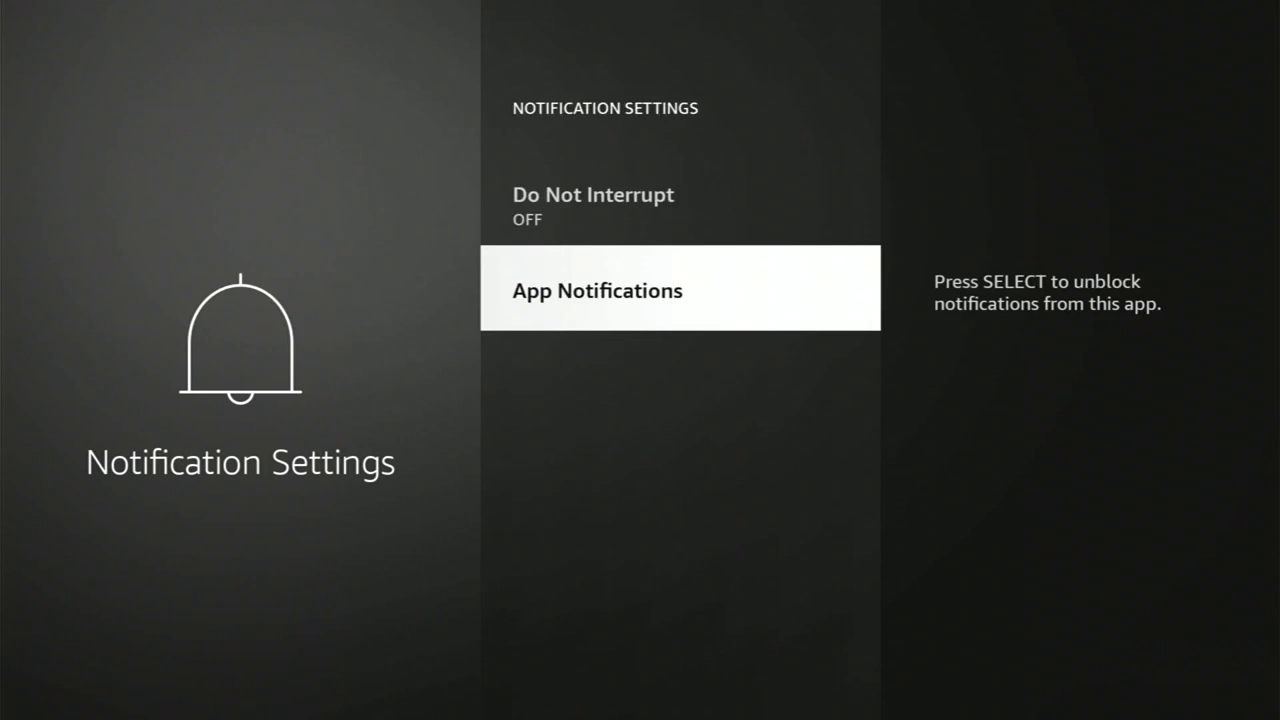
# Turn on Do Not Interrupt for application notification pop-ups and return to the home screen.
pyautogui.press('Up')
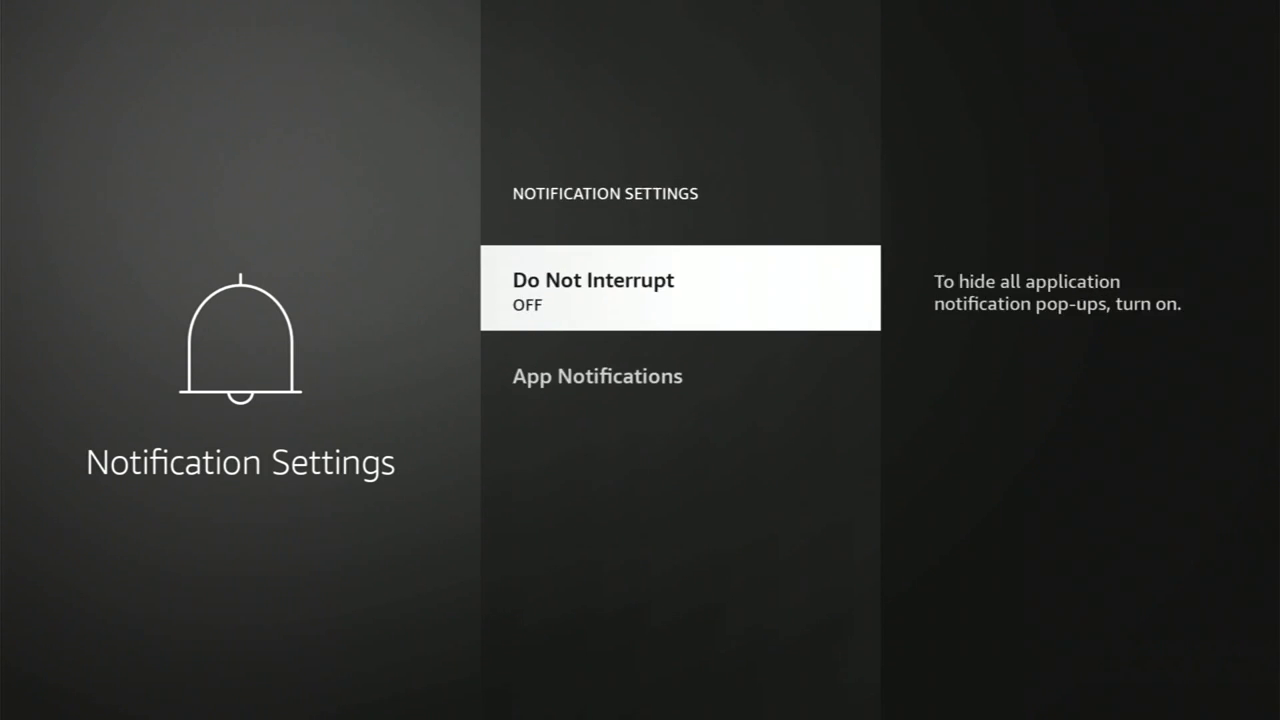
pyautogui.press('Return')
pyautogui.press('Down')
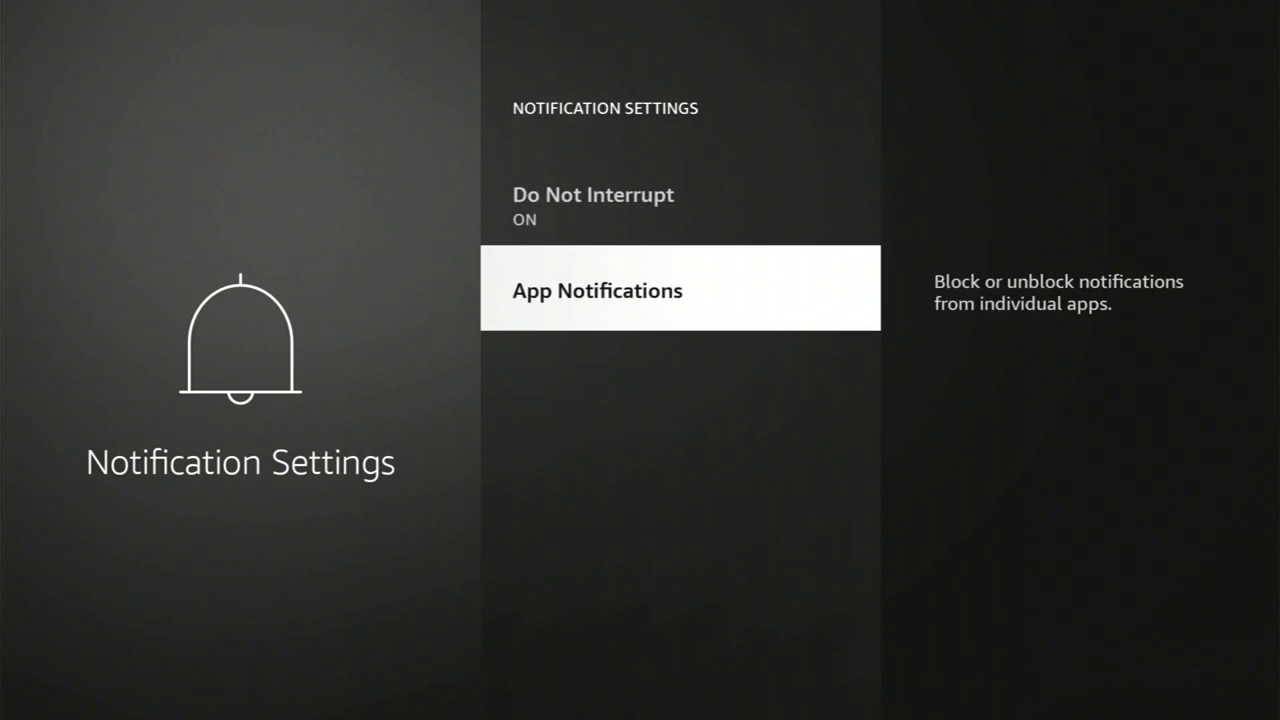
pyautogui.press('Up')
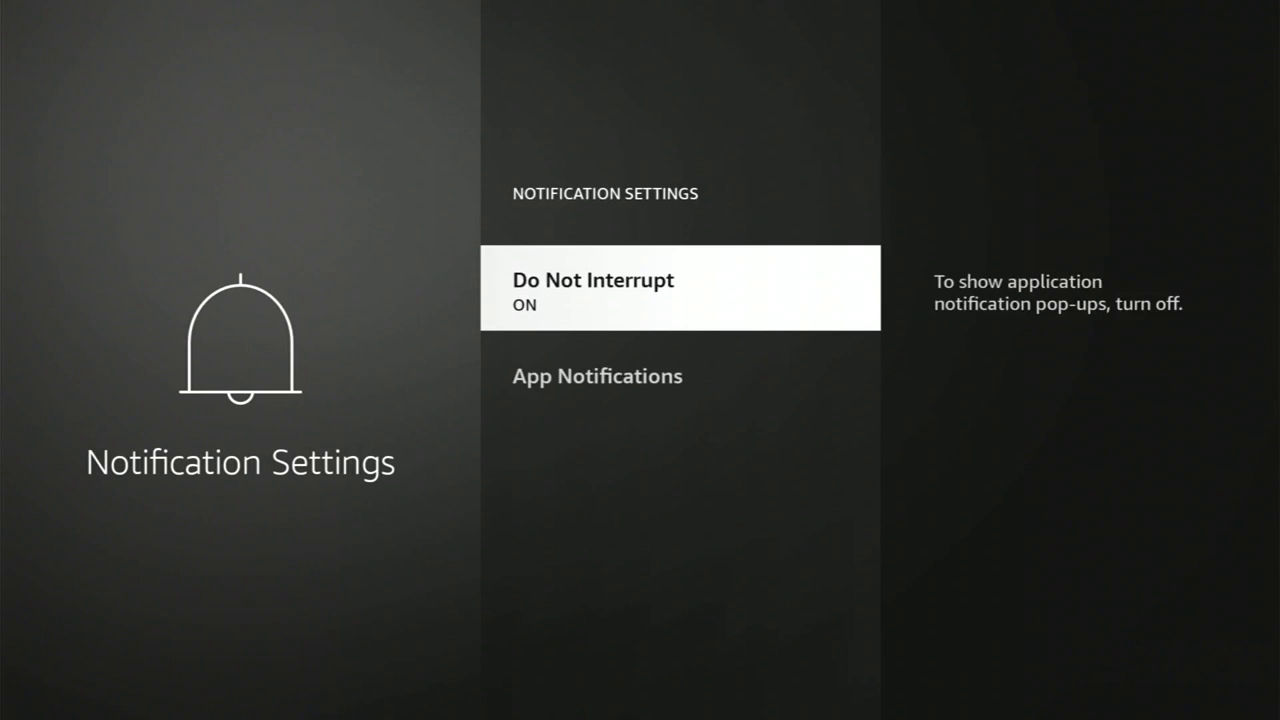
pyautogui.press('Return')
pyautogui.press('Home')
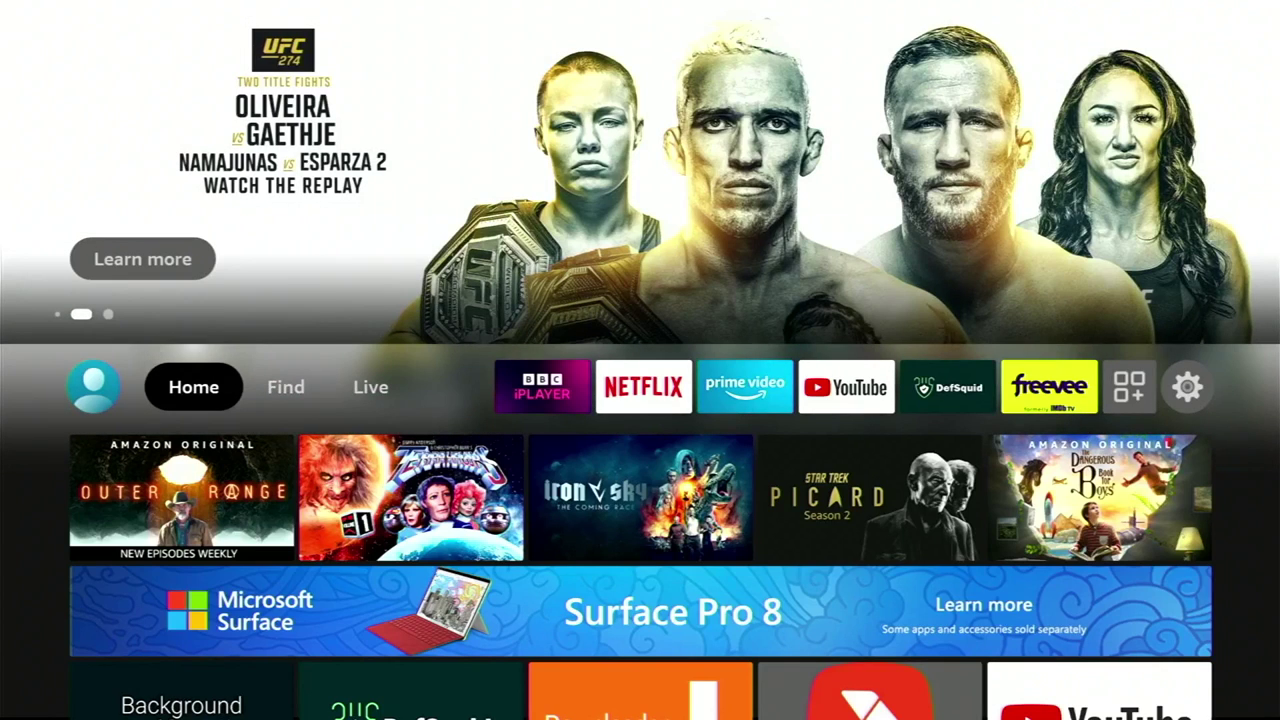
# Go back into the settings categories from the home screen.
pyautogui.press('Right')
pyautogui.press('Right')
pyautogui.press('Right')
pyautogui.press('Right')
pyautogui.press('Right')
pyautogui.press('Right')
pyautogui.press('Right')
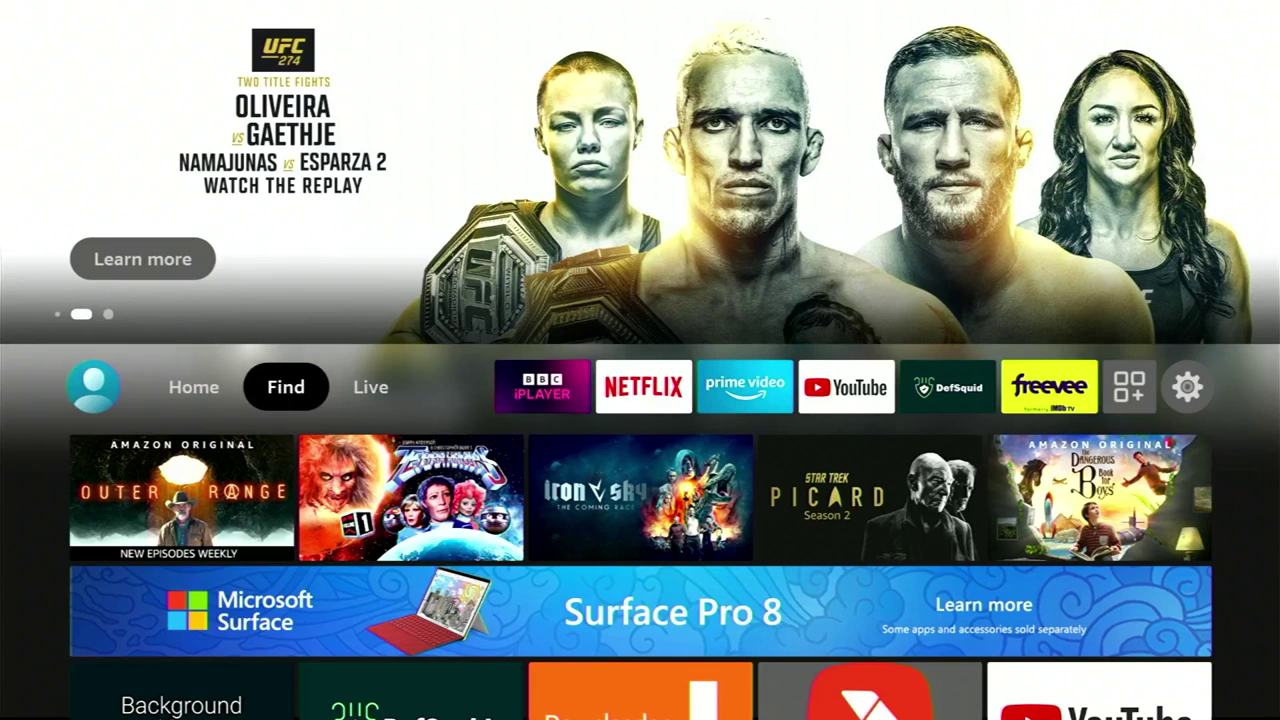
pyautogui.press('Right')
pyautogui.press('Right')
pyautogui.press('Right')
pyautogui.press('Down')
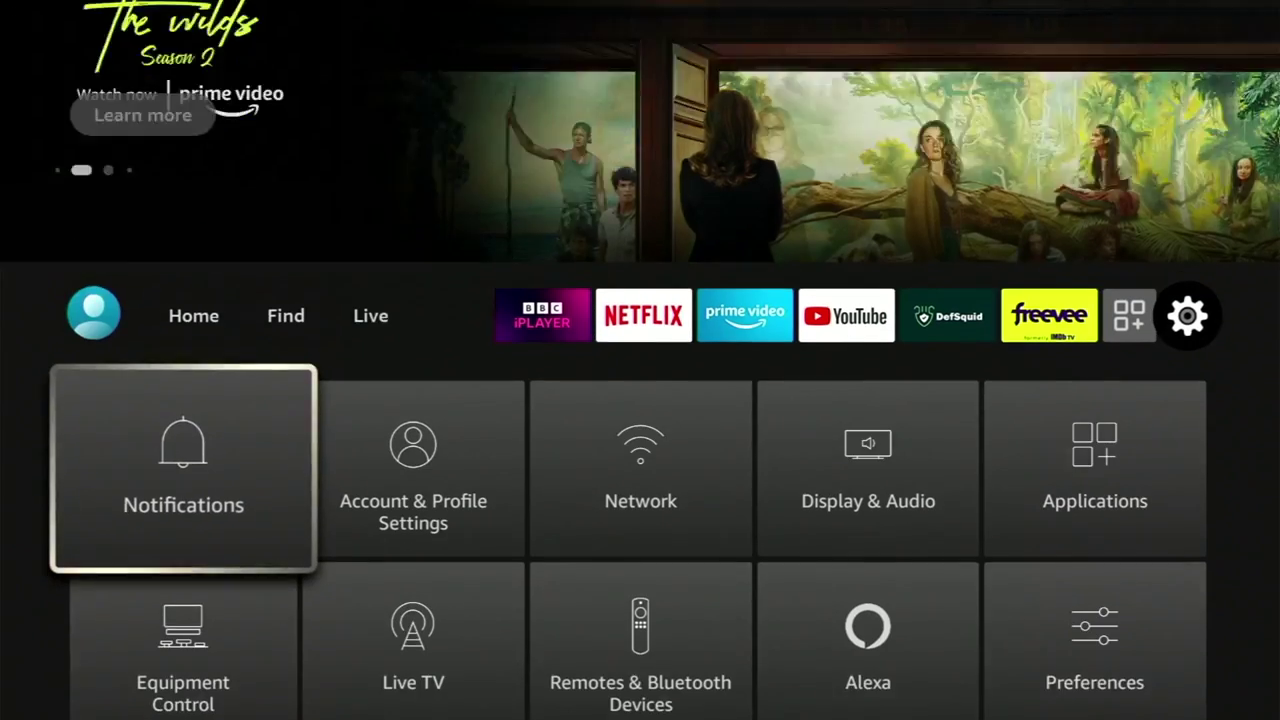
# Open Manage Installed Applications in the Applications settings.
pyautogui.press('Right')
pyautogui.press('Right')
pyautogui.press('Right')
pyautogui.press('Right')
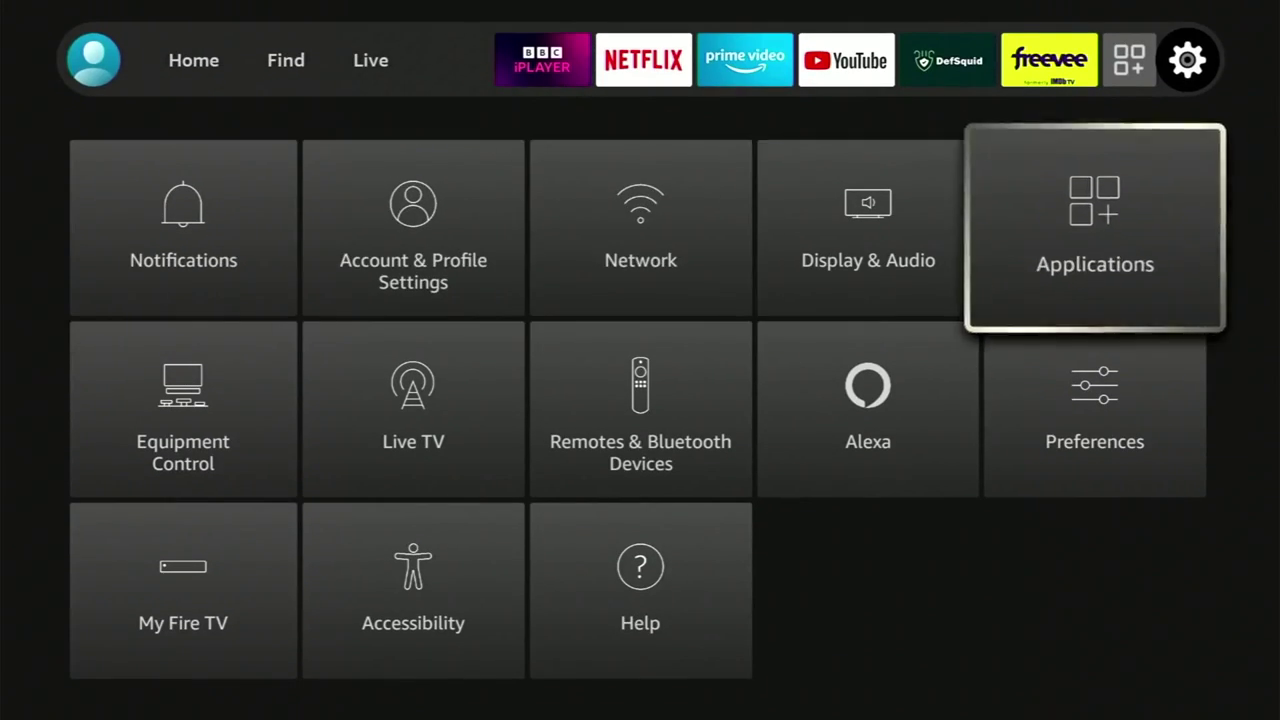
pyautogui.press('Return')
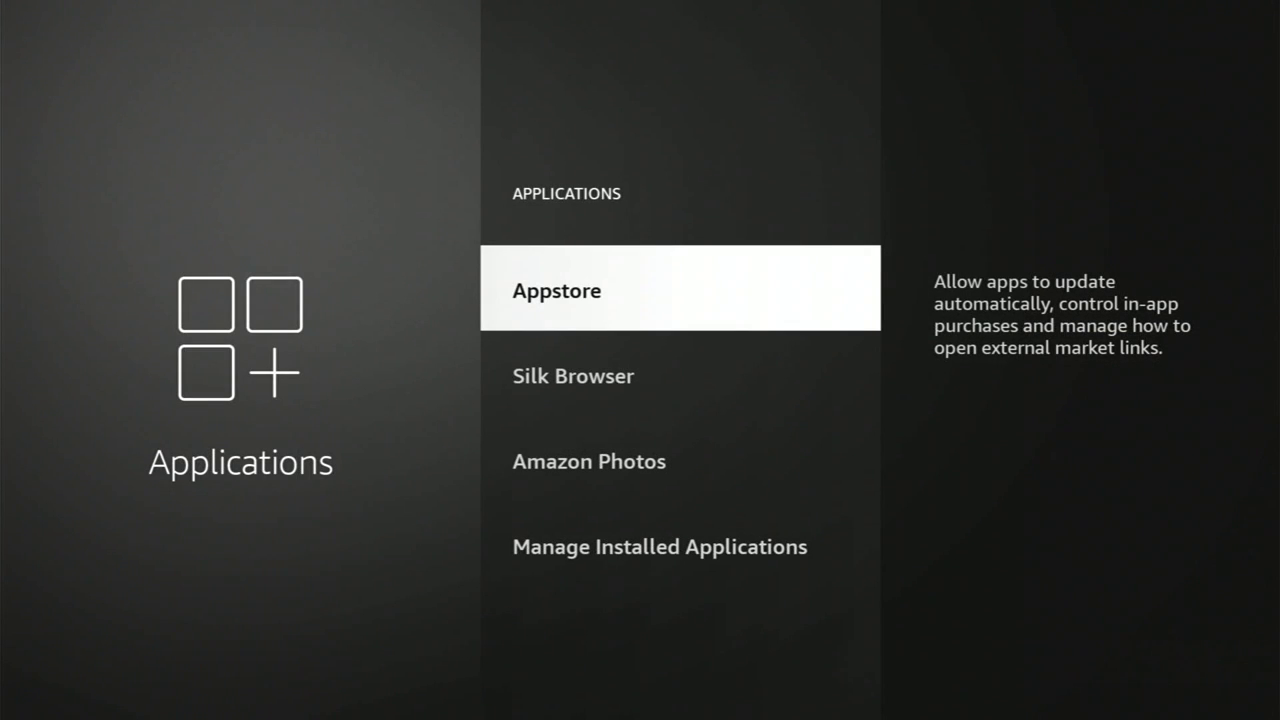
pyautogui.press('Down')
pyautogui.press('Down')
pyautogui.press('Down')
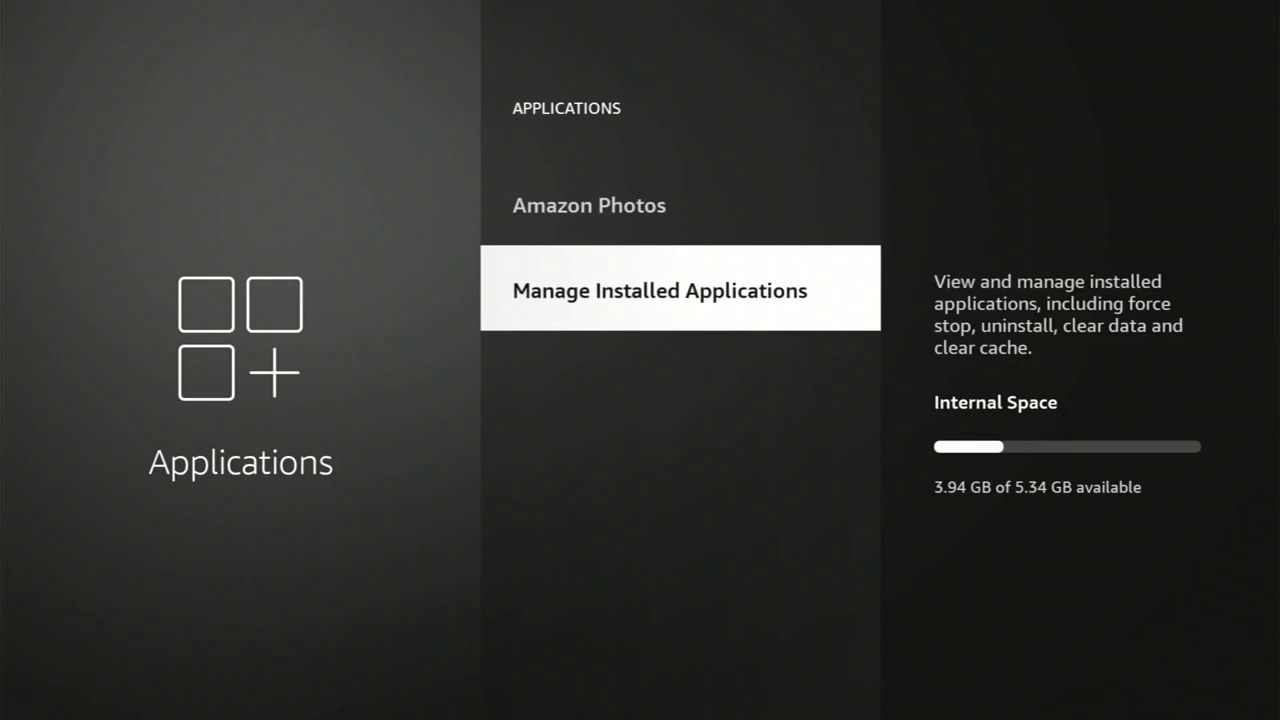
pyautogui.press('Return')
# Open the management options for Aptoide TV from the installed applications list.
pyautogui.press('Down')
pyautogui.press('Down')
pyautogui.press('Down')
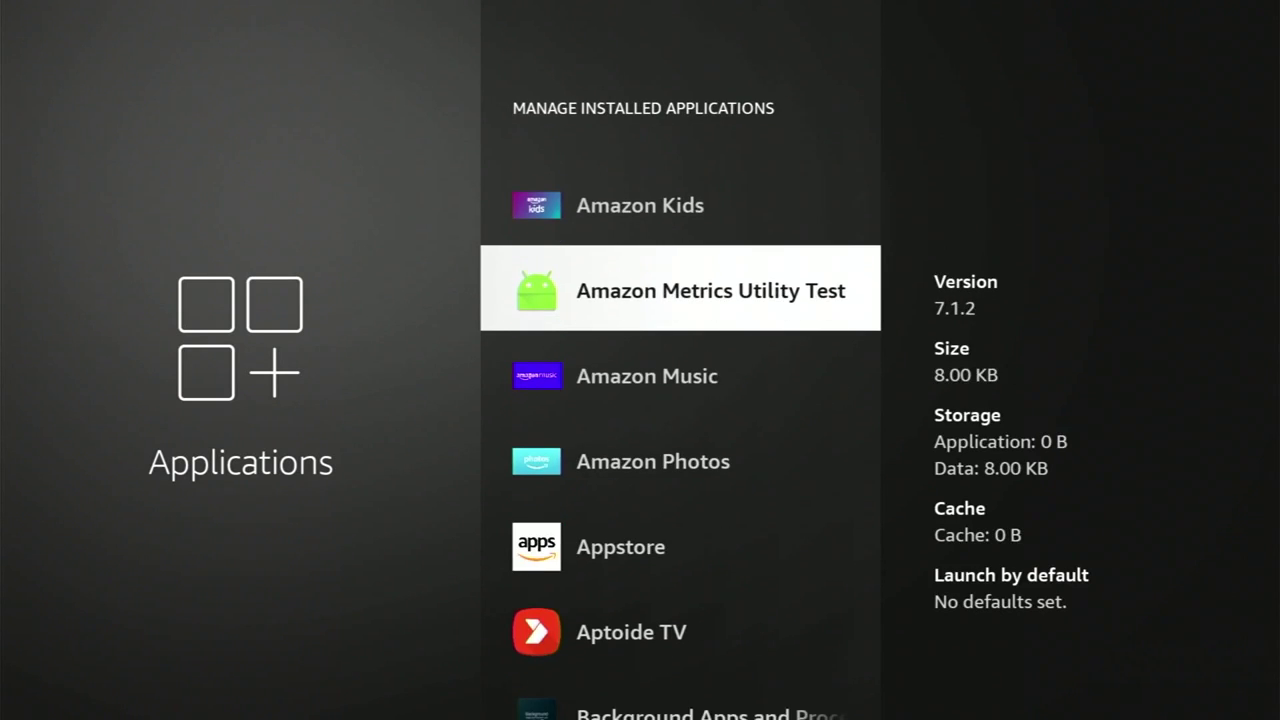
pyautogui.press('Down')
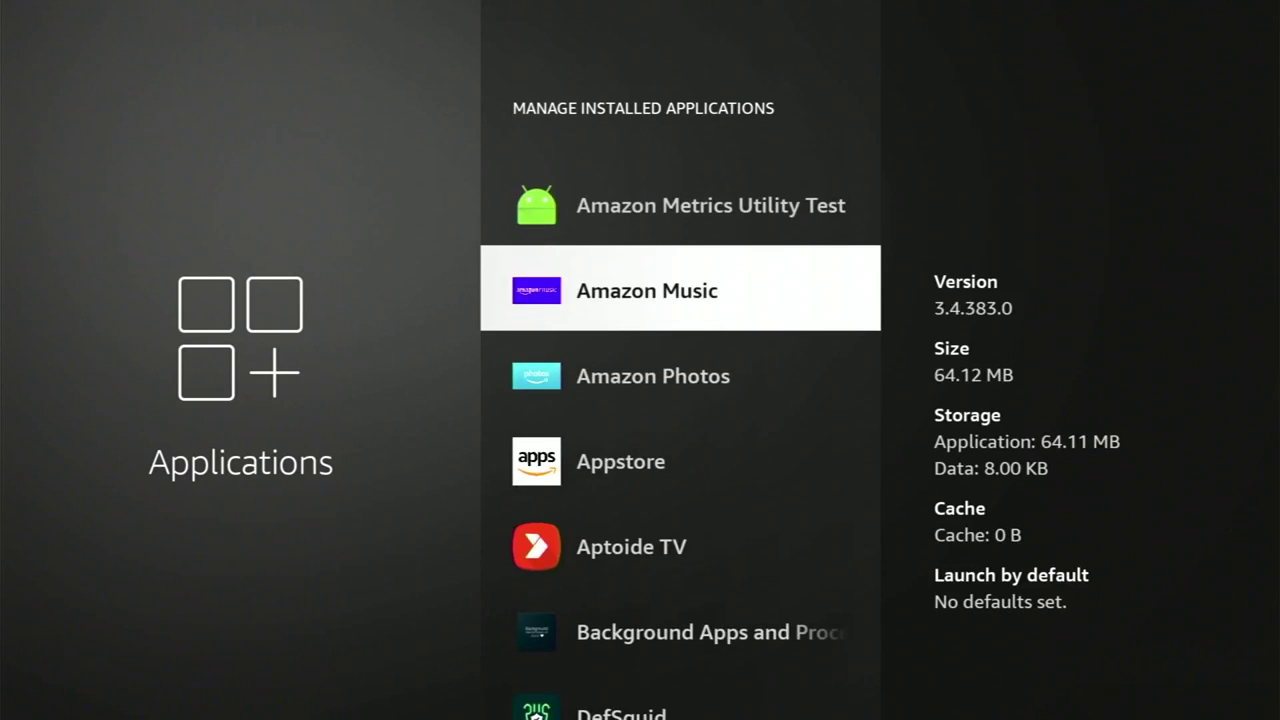
pyautogui.press('Down')
pyautogui.press('Down')
pyautogui.press('Down')
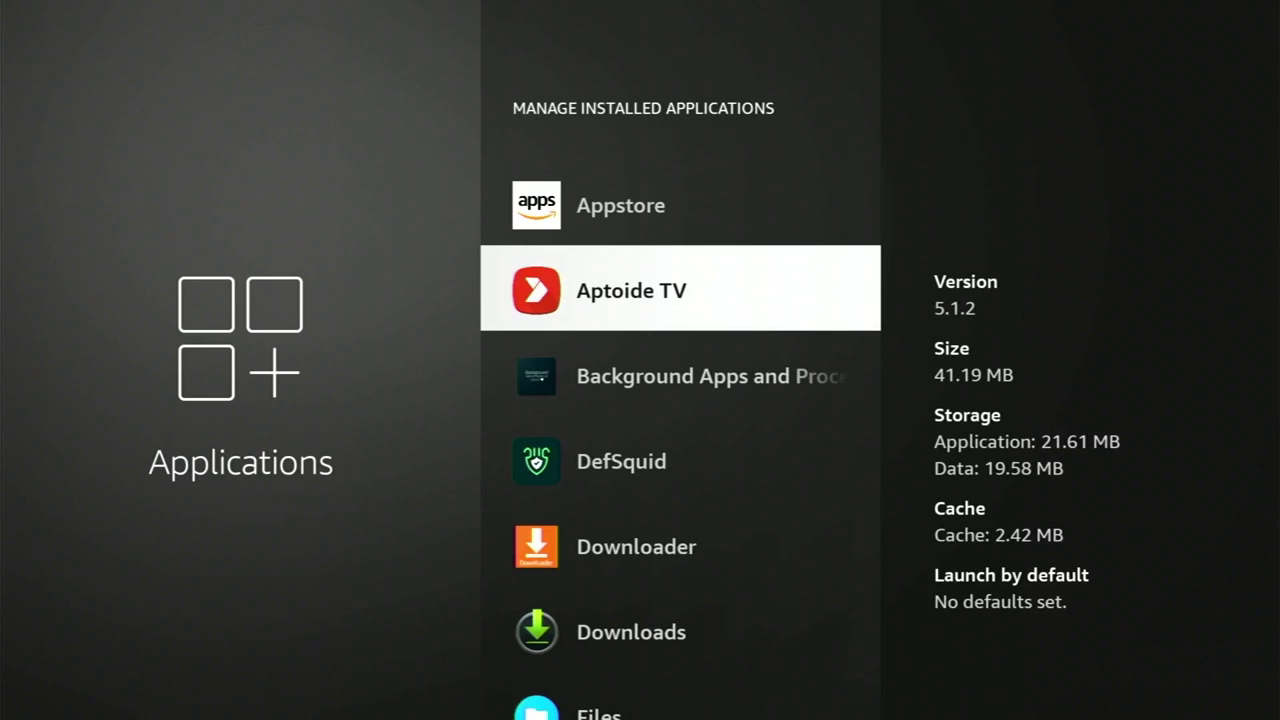
pyautogui.press('Return')
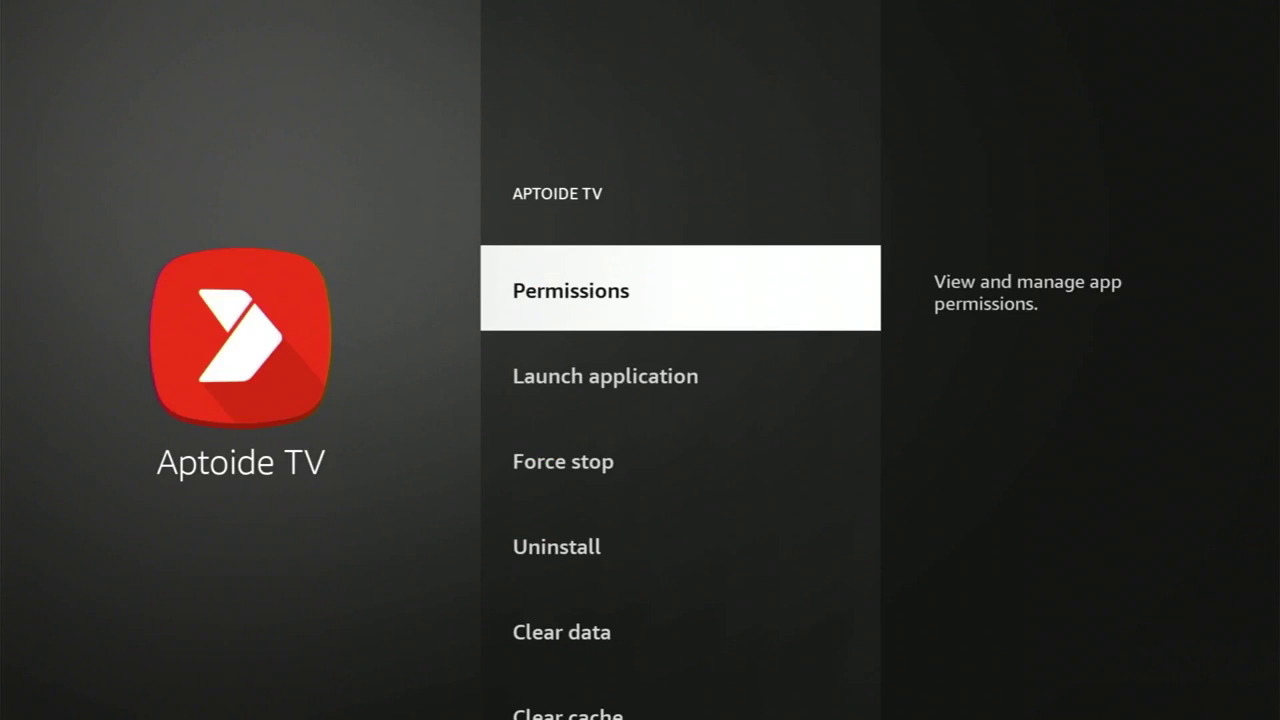
# Clear the cache of Aptoide TV and return to the home screen.
pyautogui.press('Down')
pyautogui.press('Down')
pyautogui.press('Down')
pyautogui.press('Down')
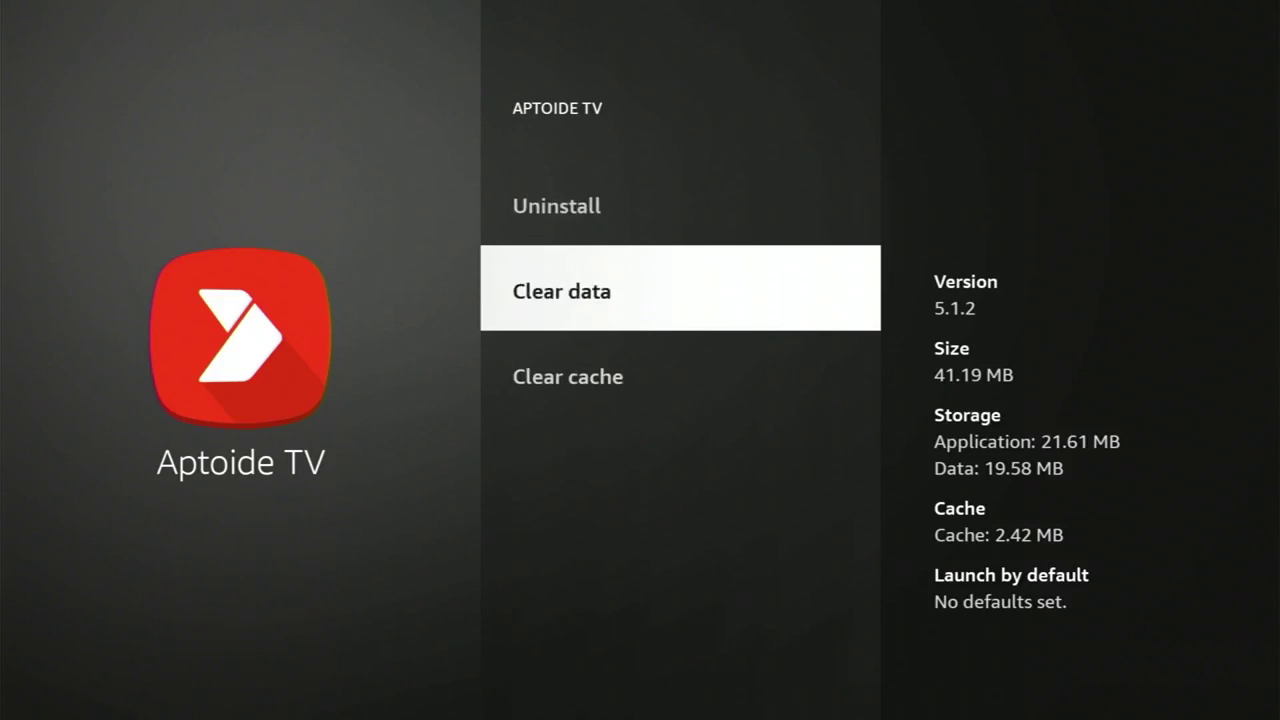
pyautogui.press('Down')
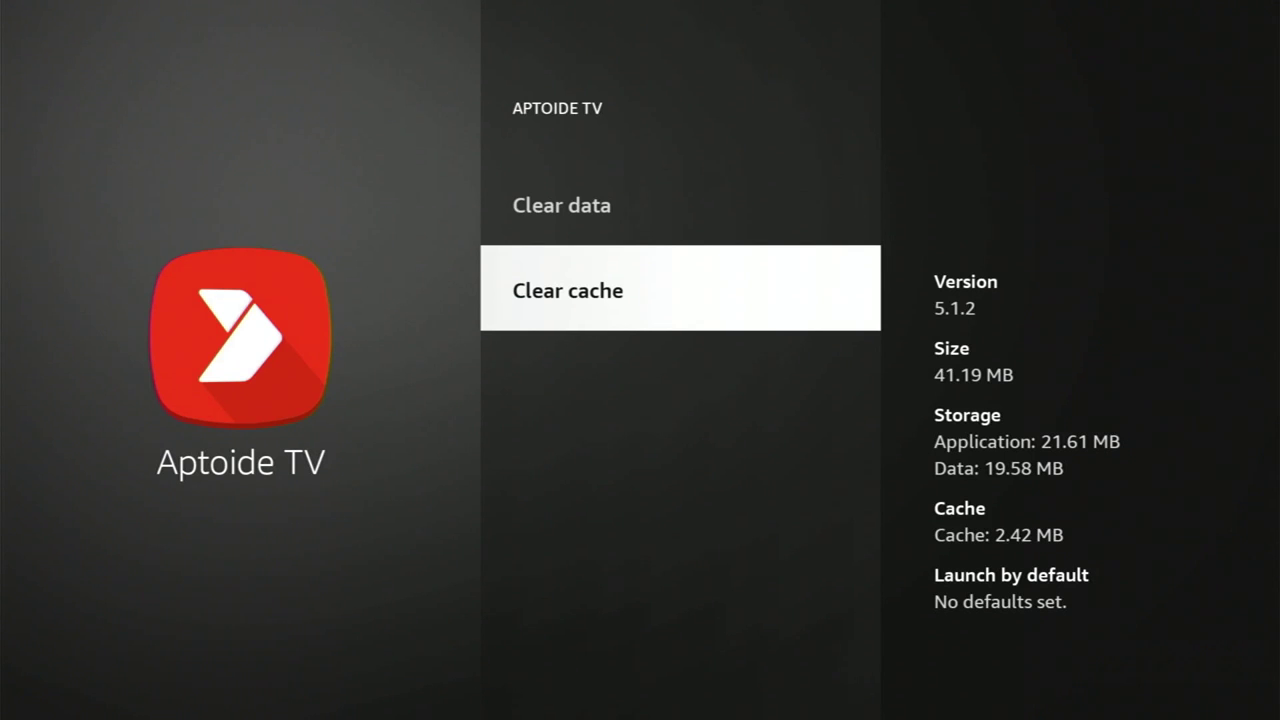
pyautogui.press('Return')
pyautogui.press('Home')
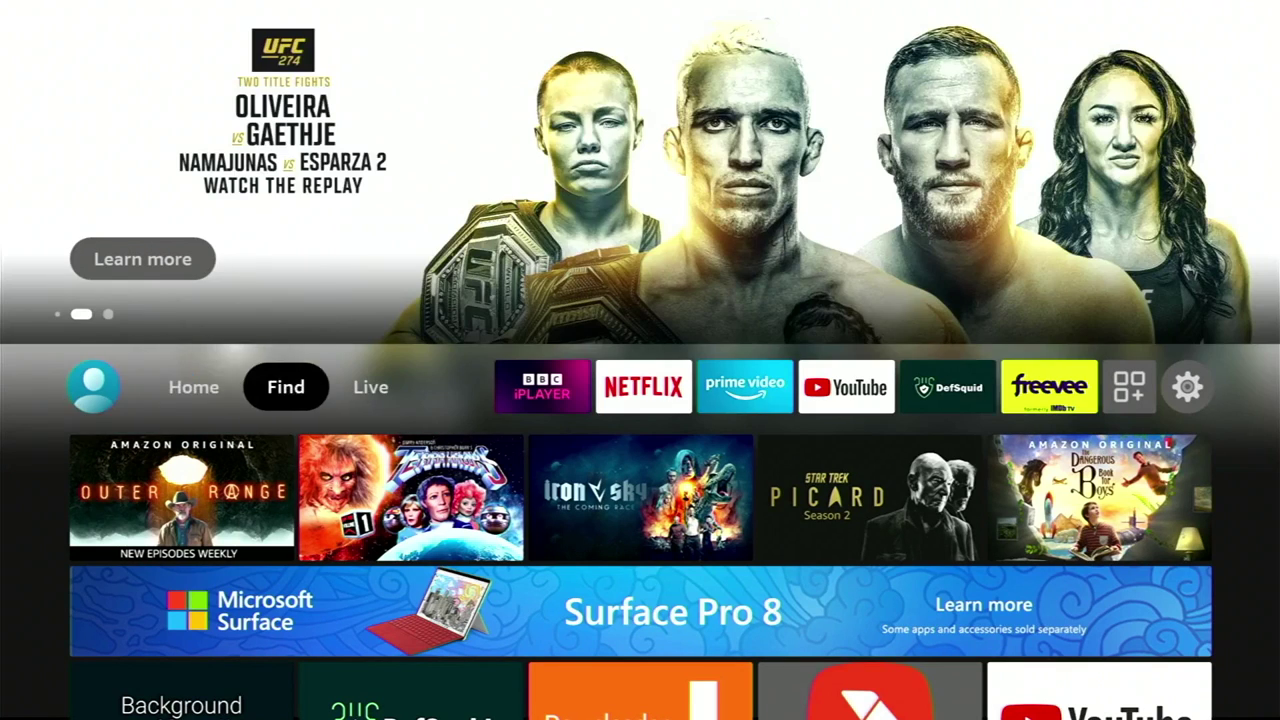
# Open the My Fire TV settings from the home screen.
pyautogui.press('Right')
pyautogui.press('Right')
pyautogui.press('Right')
pyautogui.press('Right')
pyautogui.press('Right')
pyautogui.press('Right')
pyautogui.press('Right')
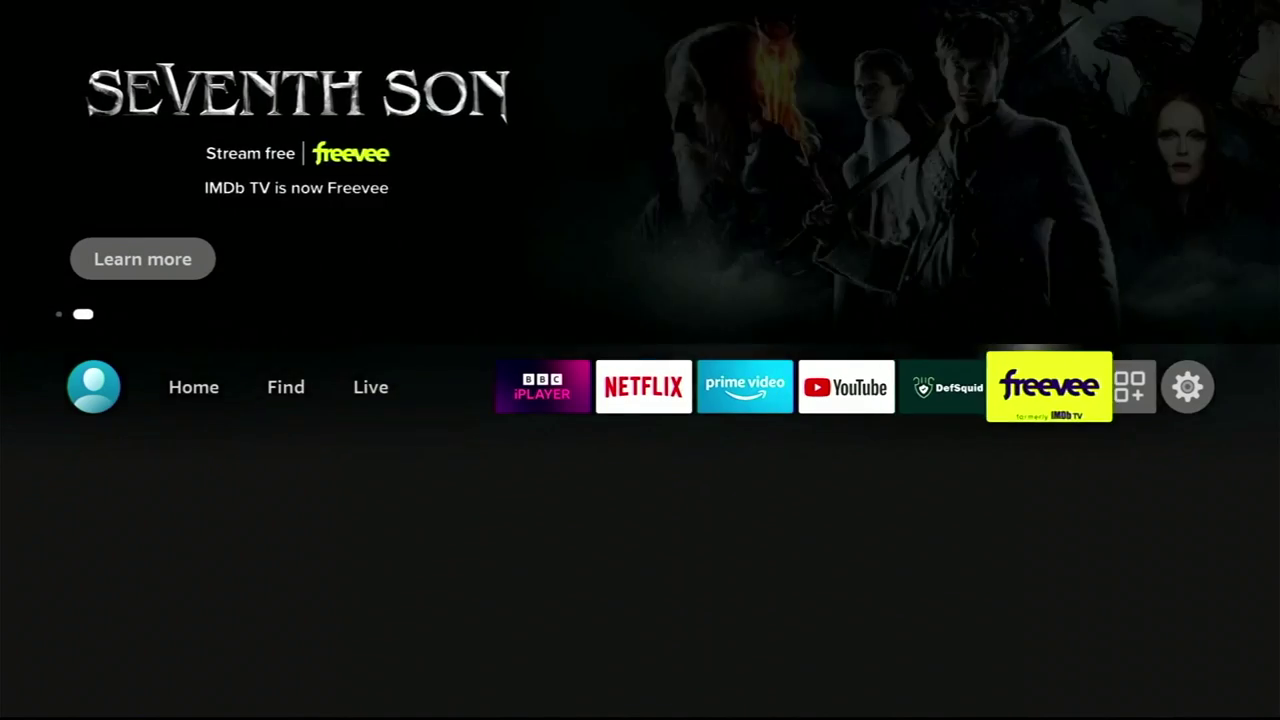
pyautogui.press('Right')
pyautogui.press('Right')
pyautogui.press('Down')
pyautogui.press('Down')
pyautogui.press('Down')
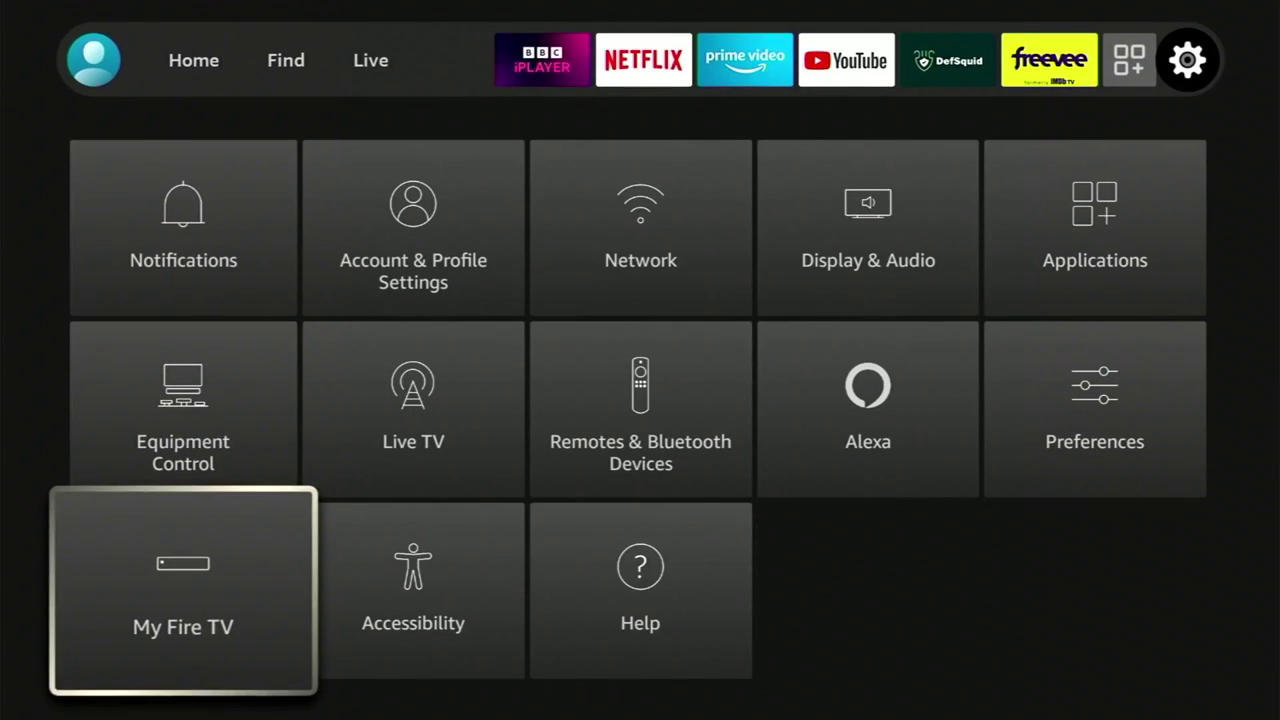
pyautogui.press('Return')
# Go to the Reset to Factory Defaults option in the My Fire TV settings without starting the reset.
pyautogui.press('Down')
pyautogui.press('Down')
pyautogui.press('Down')
pyautogui.press('Down')
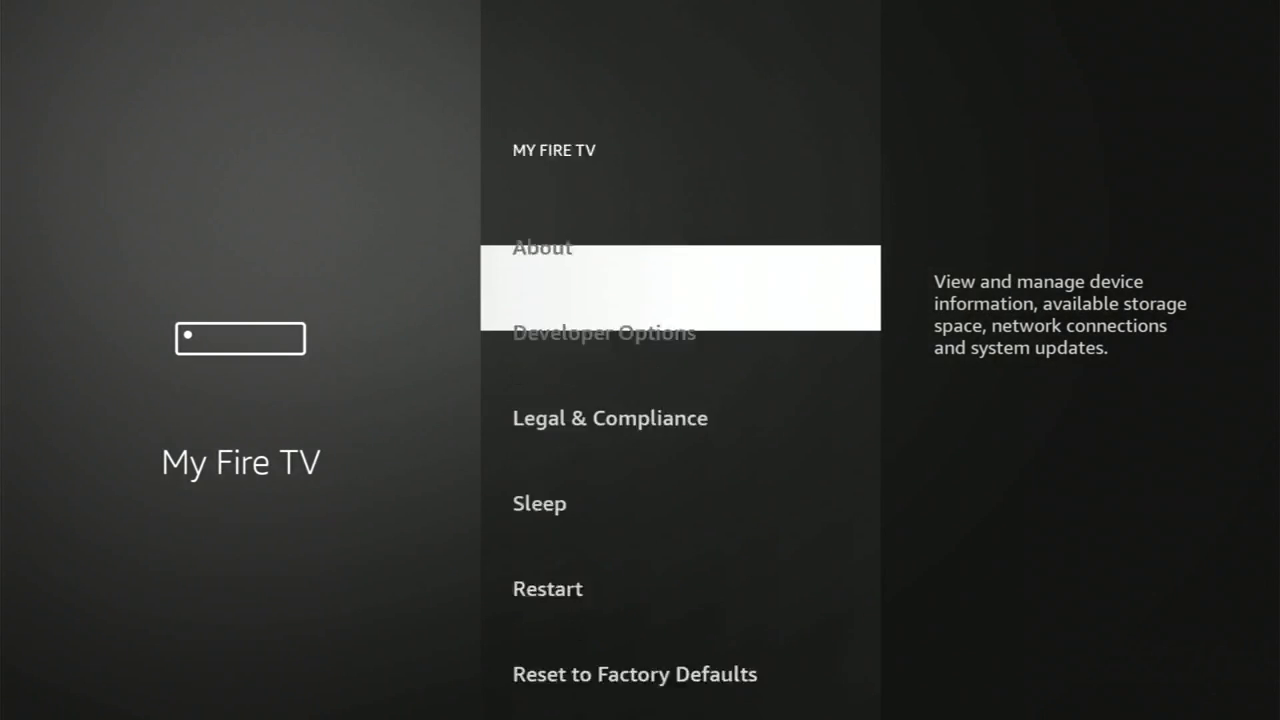
pyautogui.press('Down')
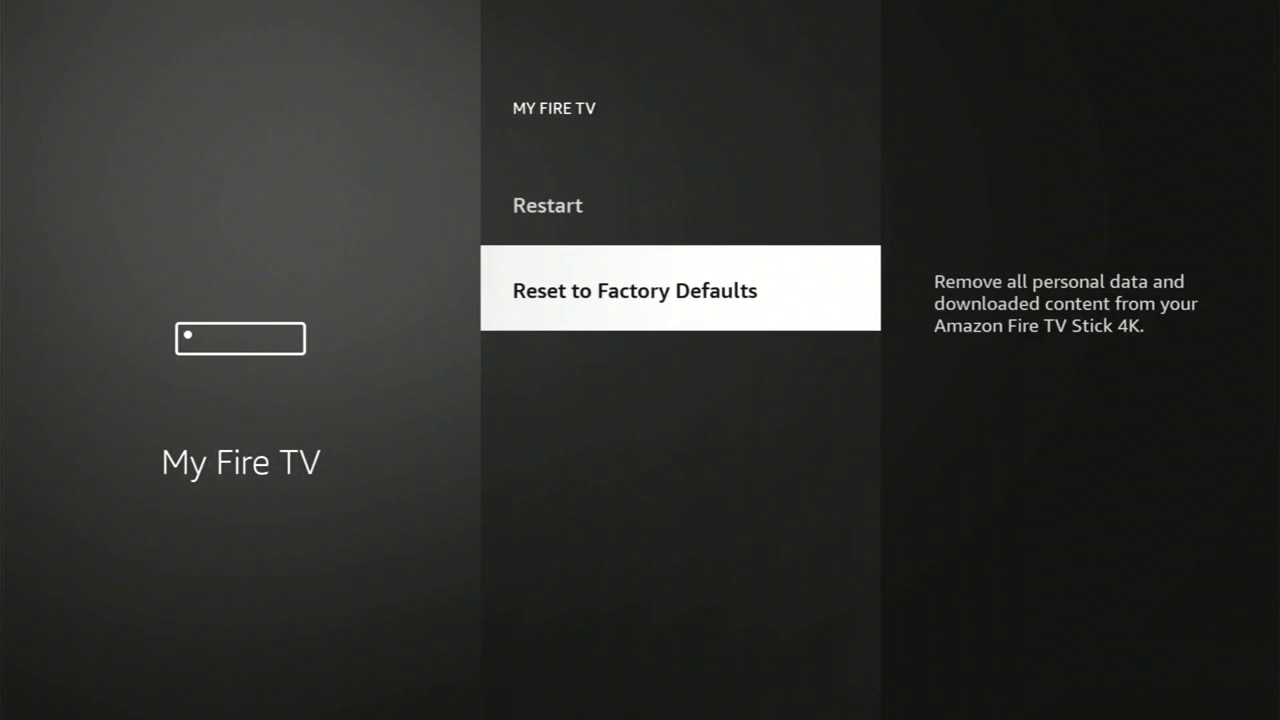